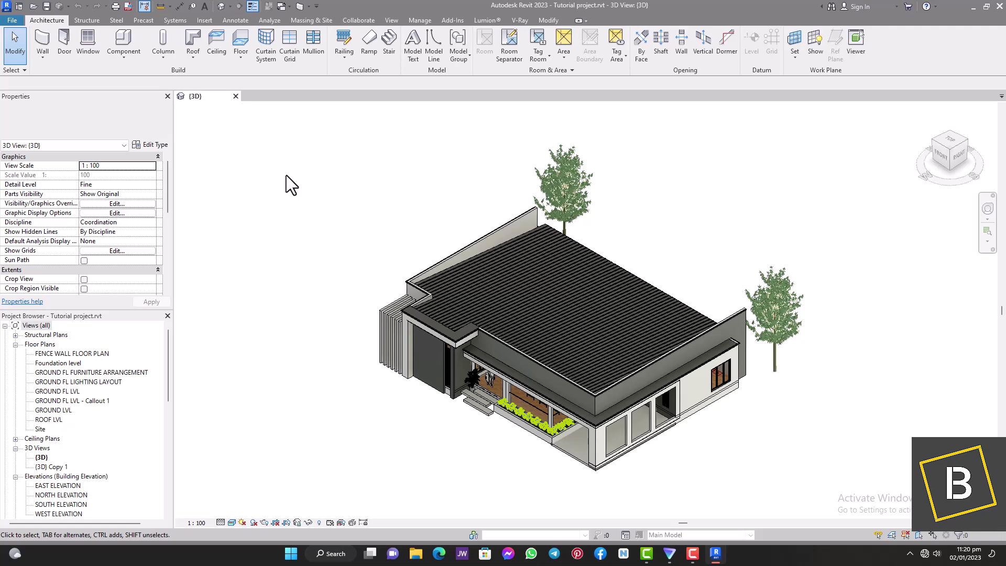
Step: Orbit the house with the SteeringWheel so its front porch side faces the viewer
left_click(988, 210)
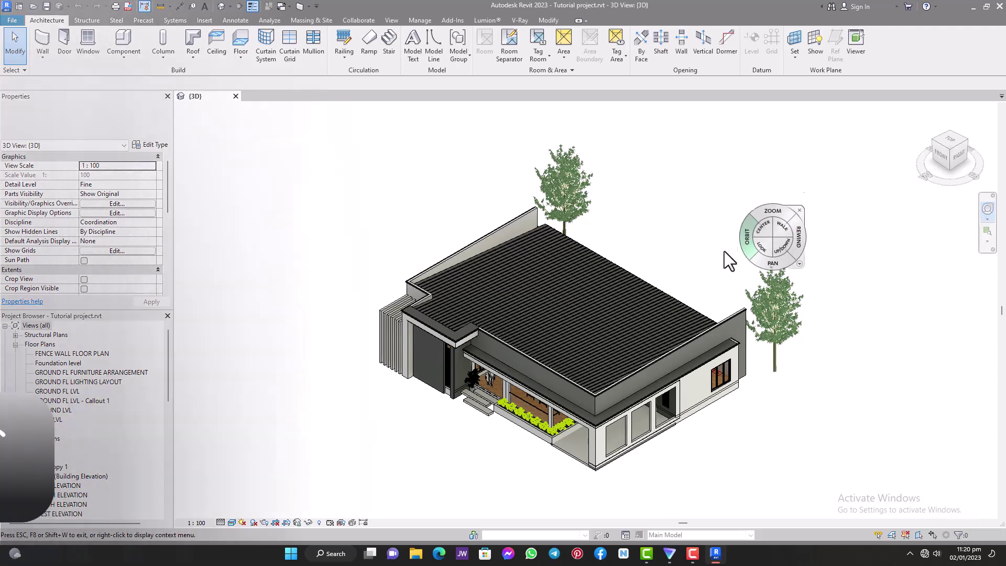
left_click_drag(687, 270, 220, 234)
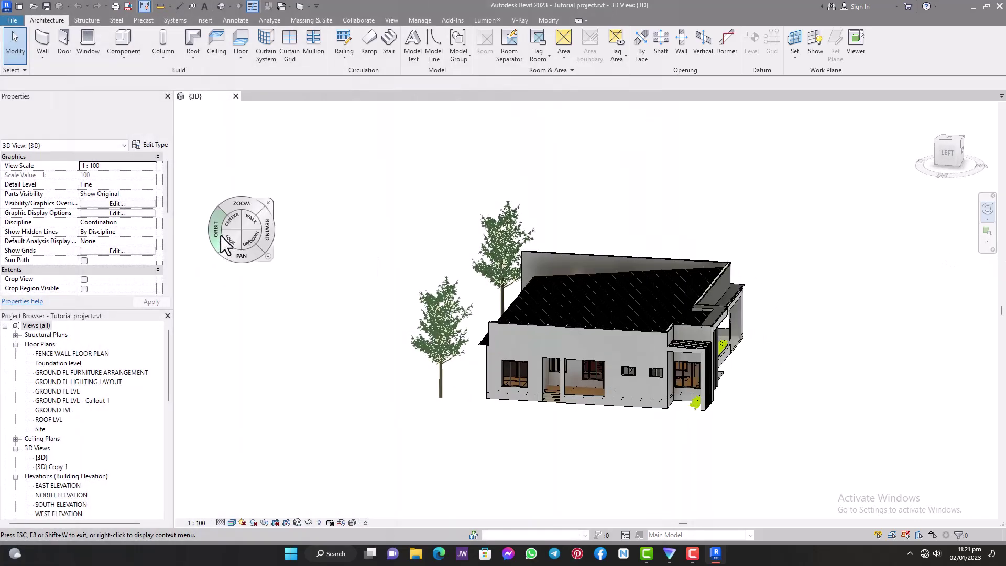
left_click(269, 204)
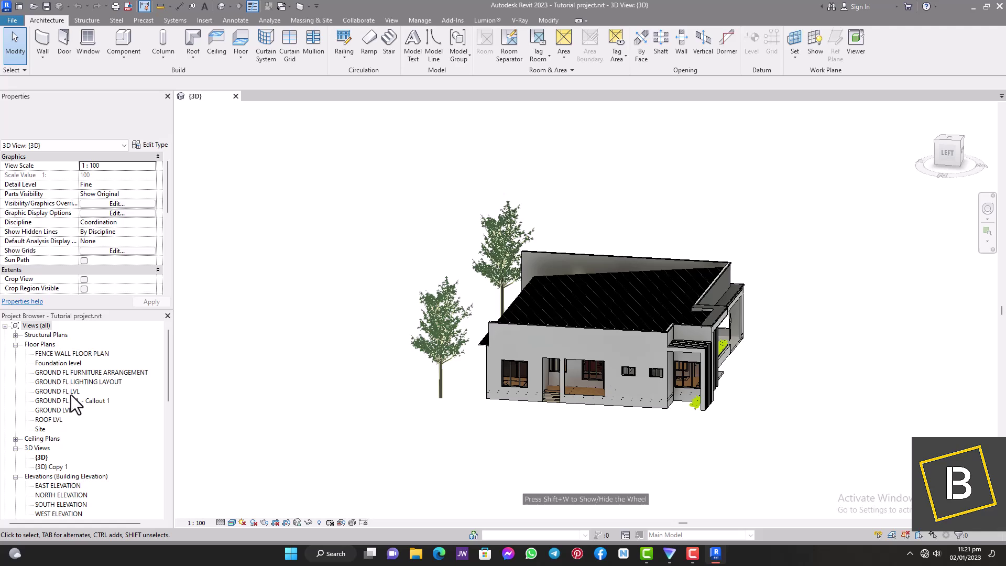
Step: Open the GROUND FL LVL plan and zoom around the BATH rooms in the bedroom wing
double_click(69, 392)
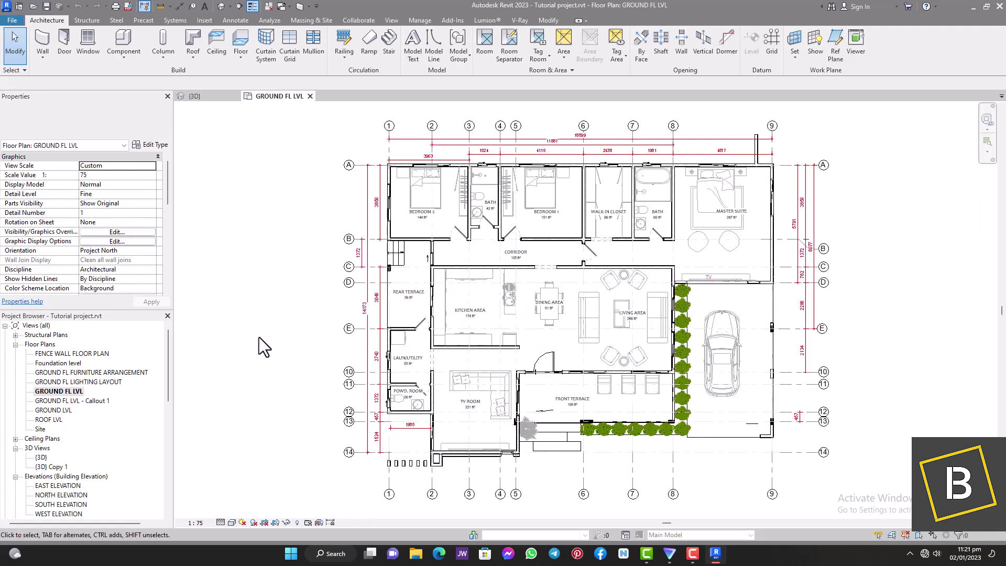
scroll(647, 194, "up", 4)
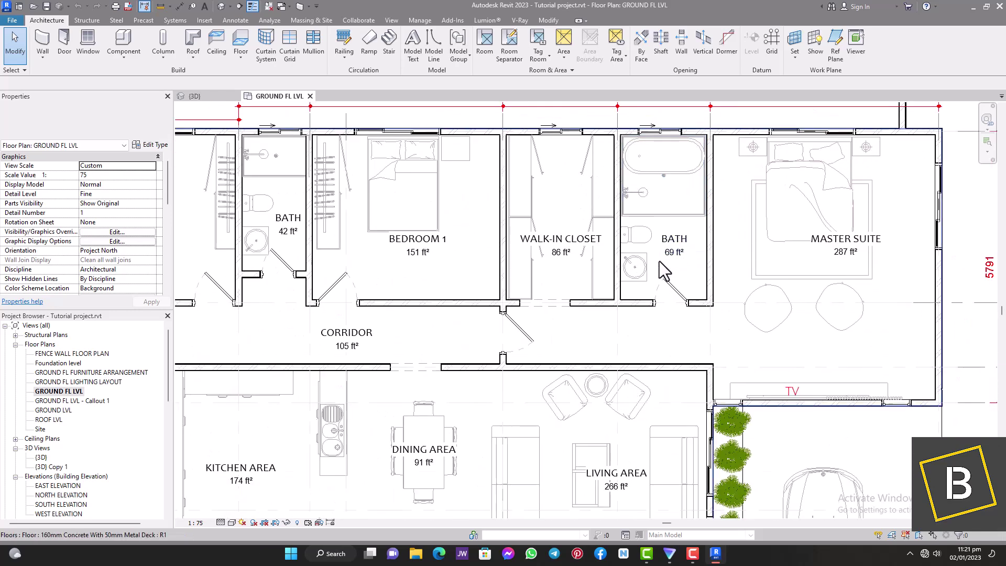
left_click(681, 244)
scroll(293, 194, "down", 5)
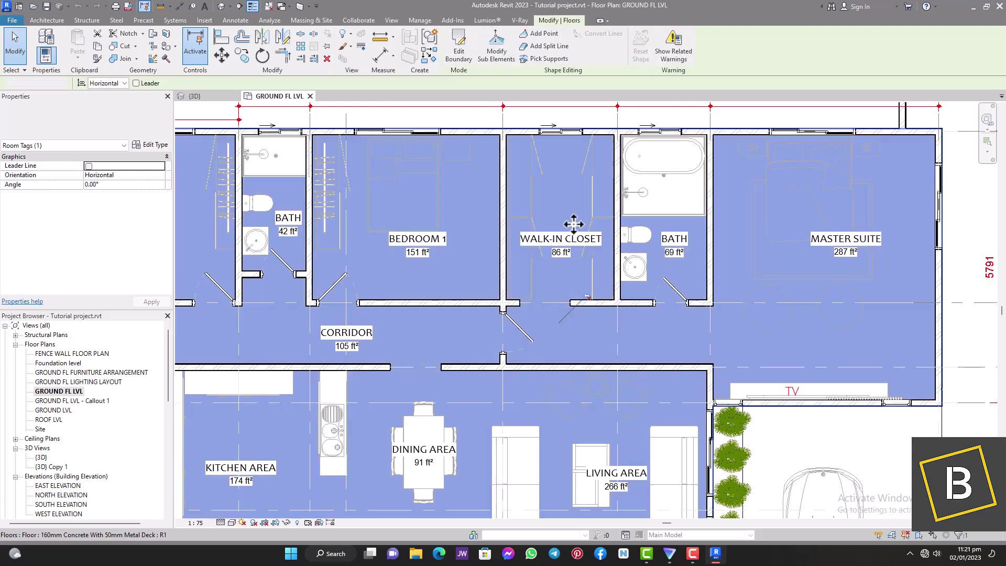
key("Escape")
scroll(352, 455, "up", 5)
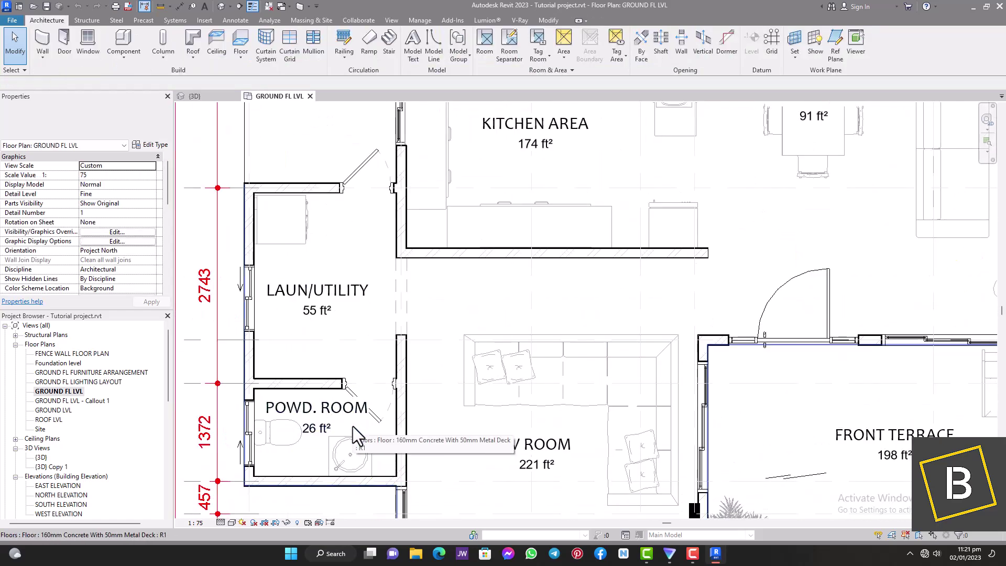
scroll(352, 435, "down", 3)
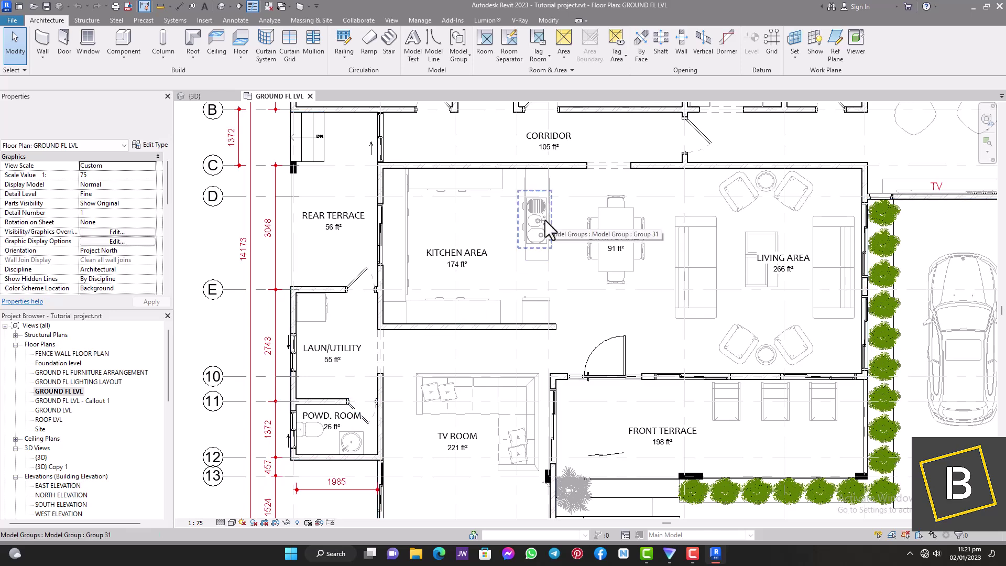
scroll(457, 262, "down", 3)
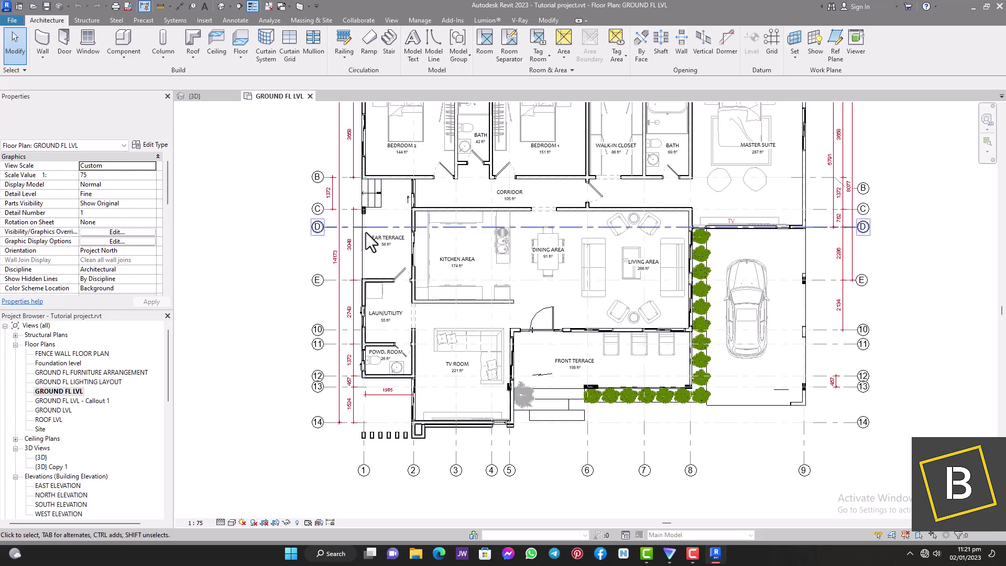
scroll(472, 299, "down", 3)
scroll(577, 226, "up", 2)
scroll(576, 227, "up", 3)
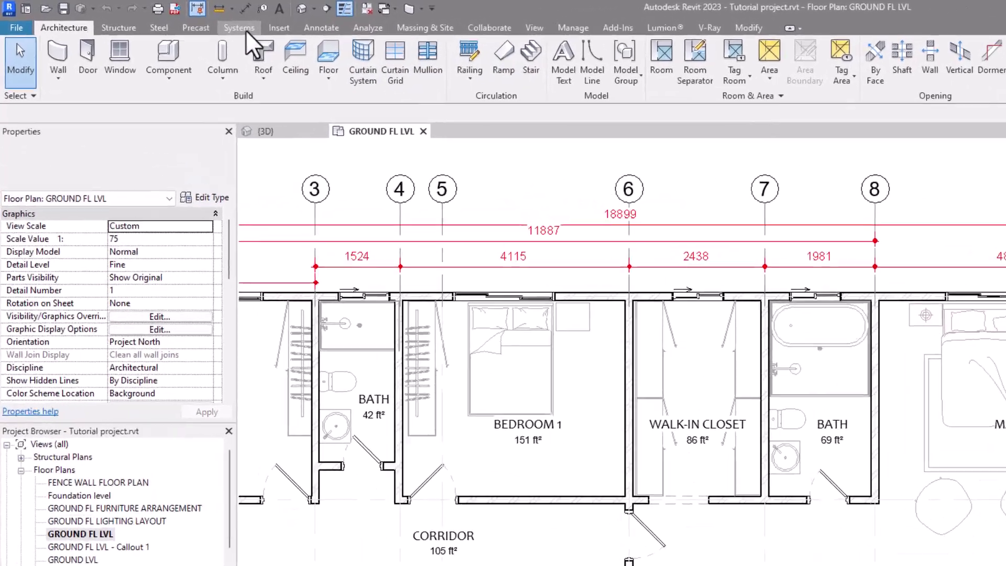
Step: Draw a pipe from the small Bath toilet's drain connector to a point on its left
left_click(184, 22)
left_click(664, 74)
scroll(629, 367, "down", 5)
scroll(419, 251, "up", 5)
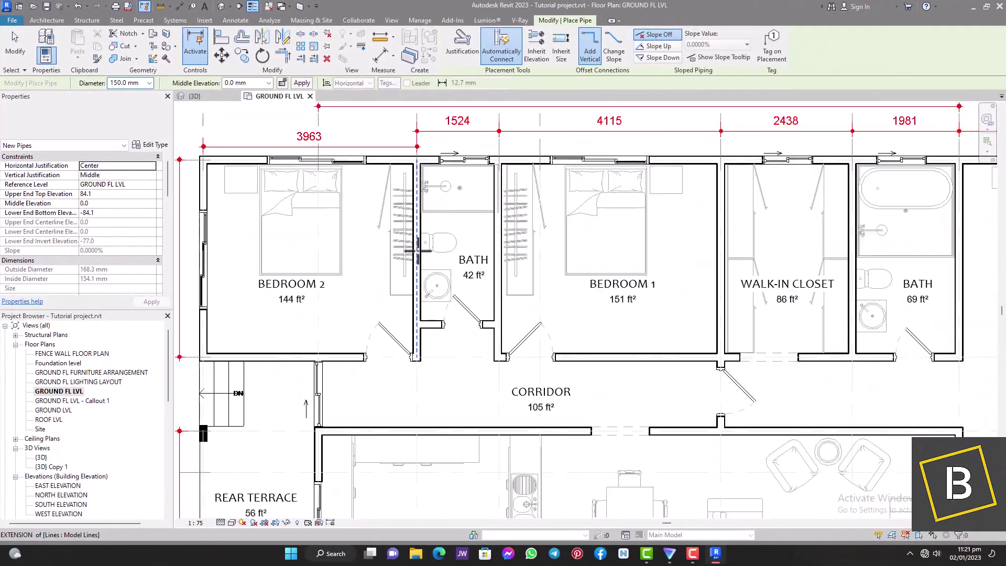
scroll(419, 230, "up", 2)
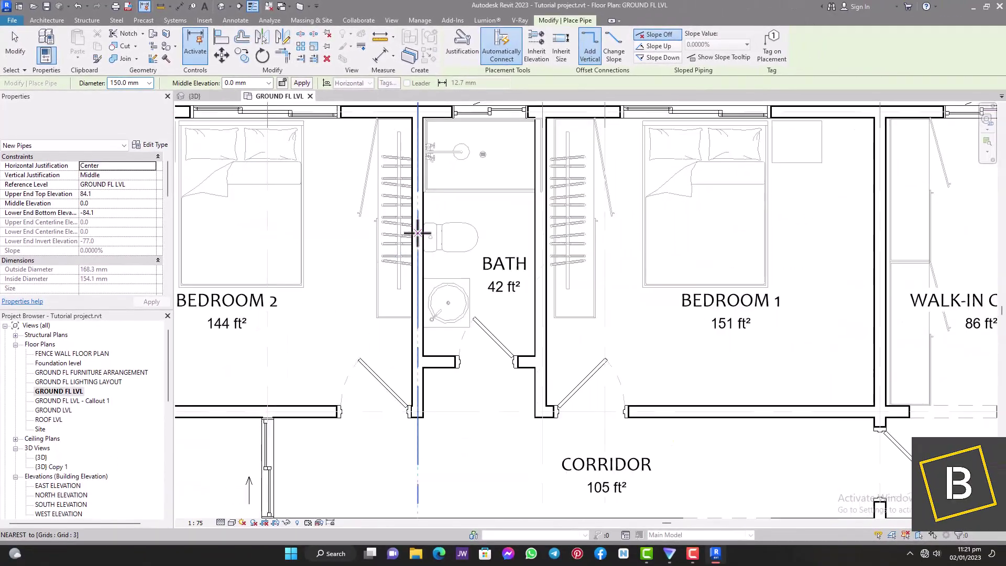
scroll(427, 199, "down", 2)
scroll(430, 227, "up", 2)
left_click(430, 227)
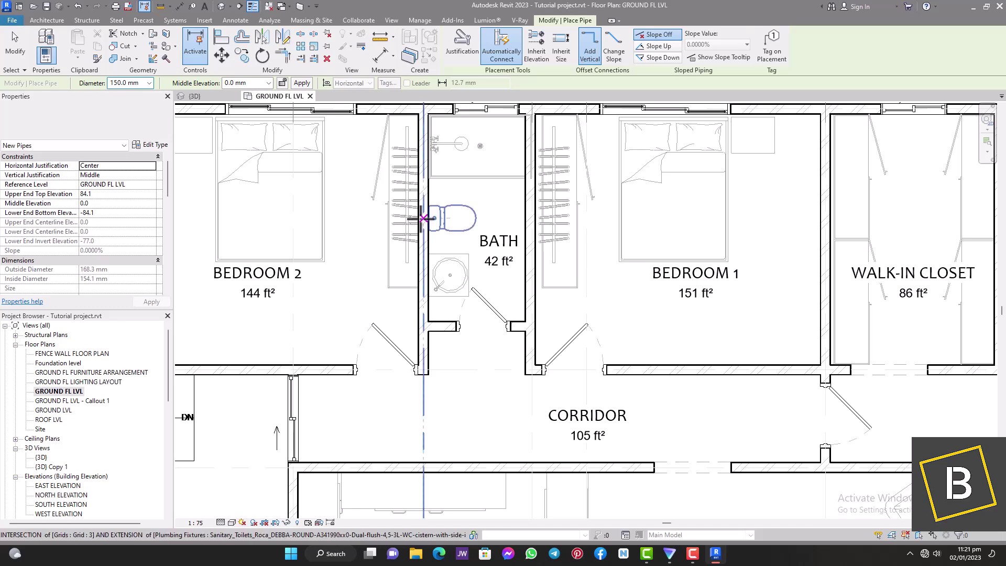
scroll(430, 226, "up", 3)
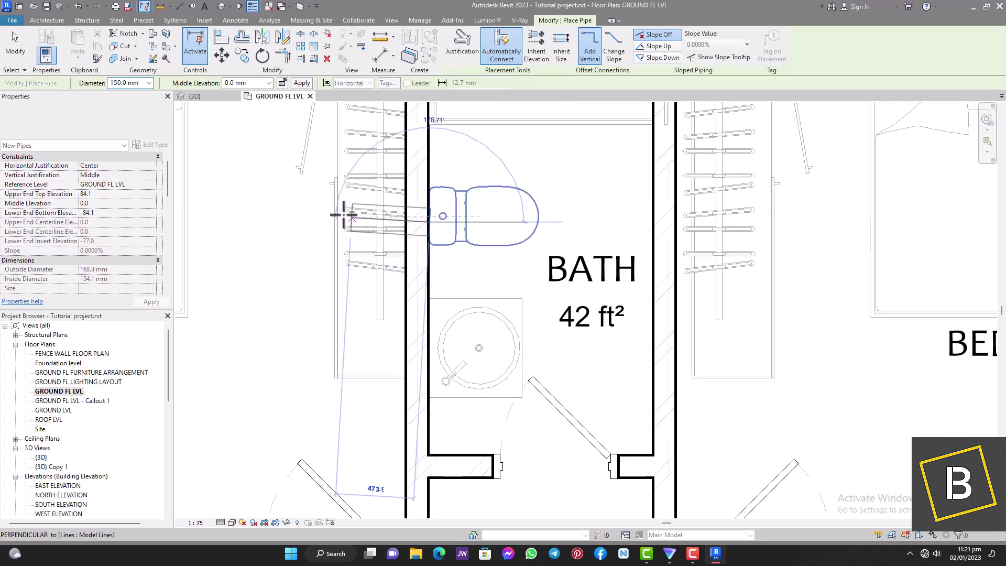
left_click(257, 228)
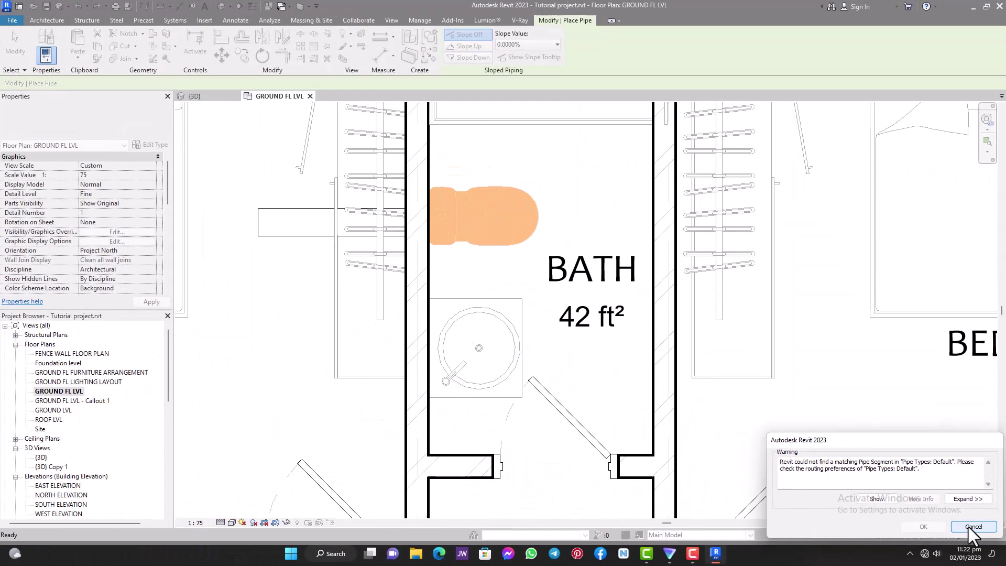
left_click(913, 466)
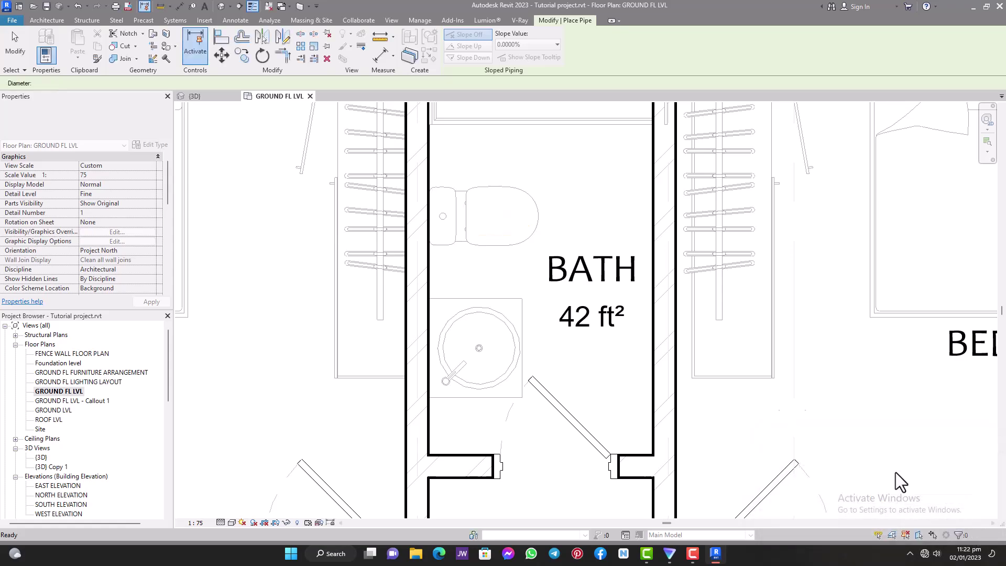
key("Escape")
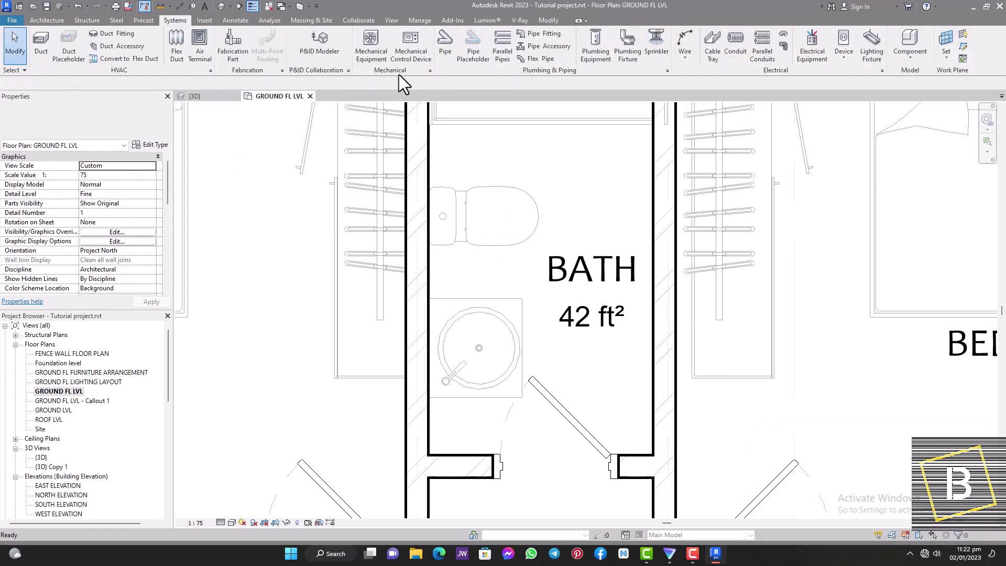
left_click(445, 43)
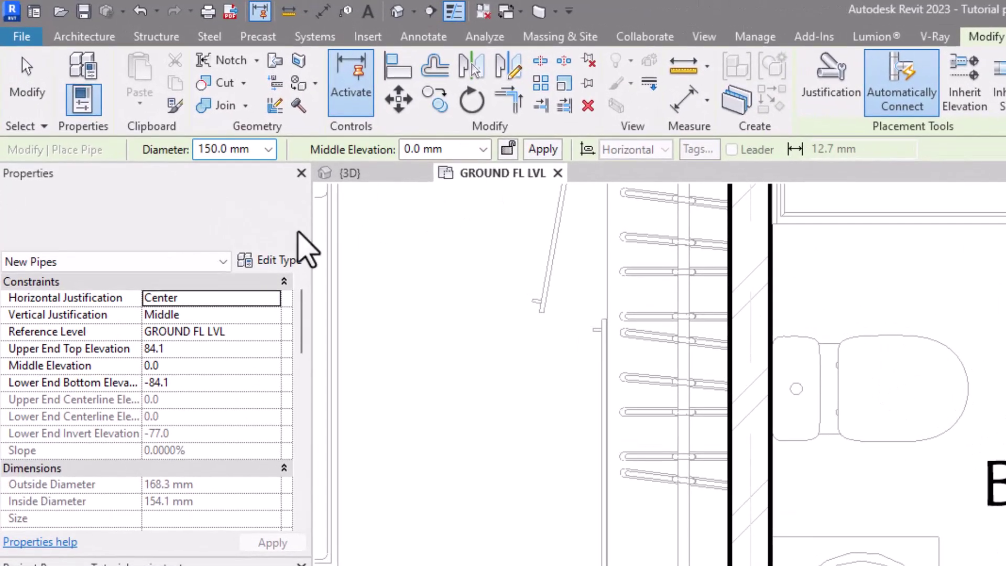
left_click(249, 261)
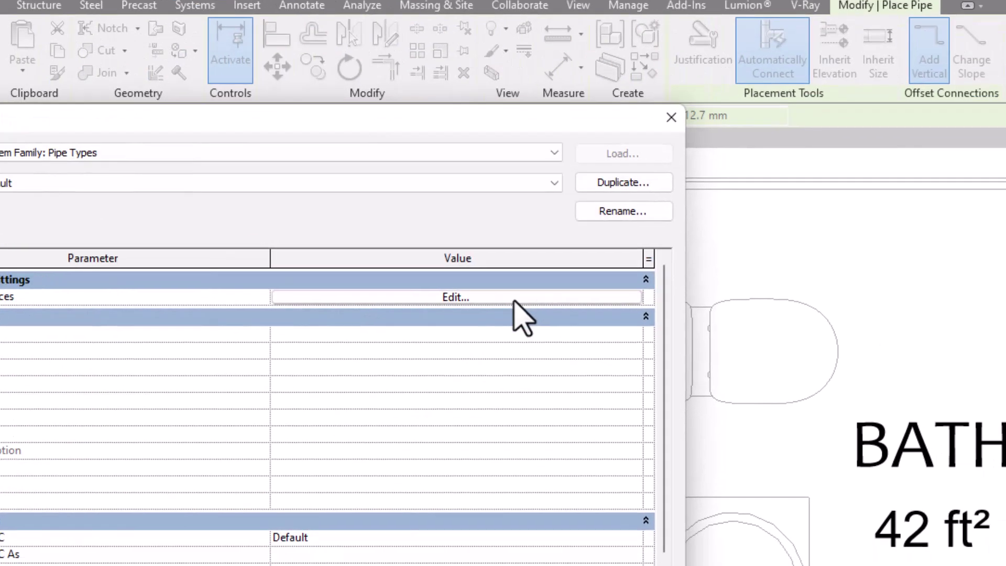
left_click(629, 335)
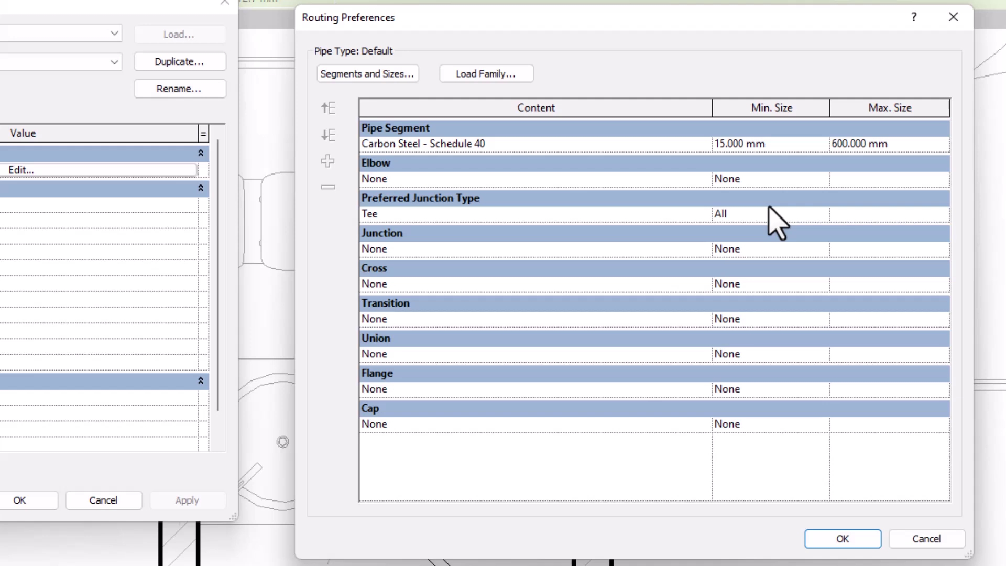
left_click(701, 249)
left_click(702, 250)
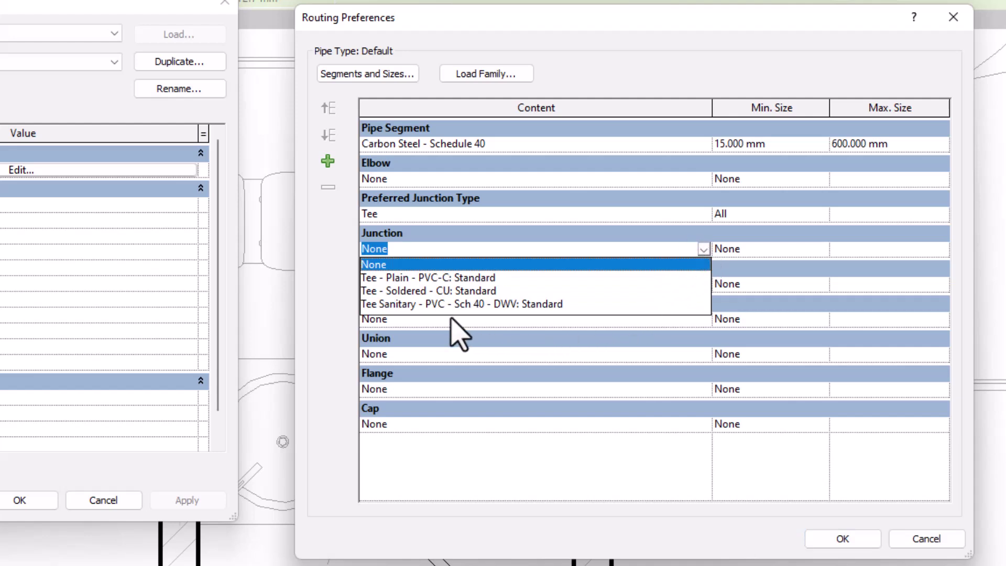
left_click(610, 337)
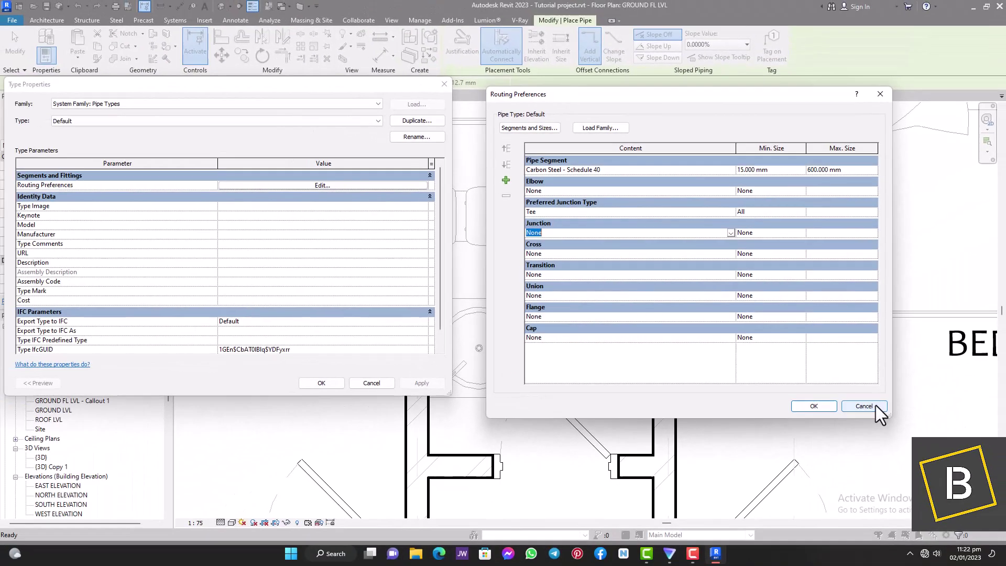
left_click(917, 539)
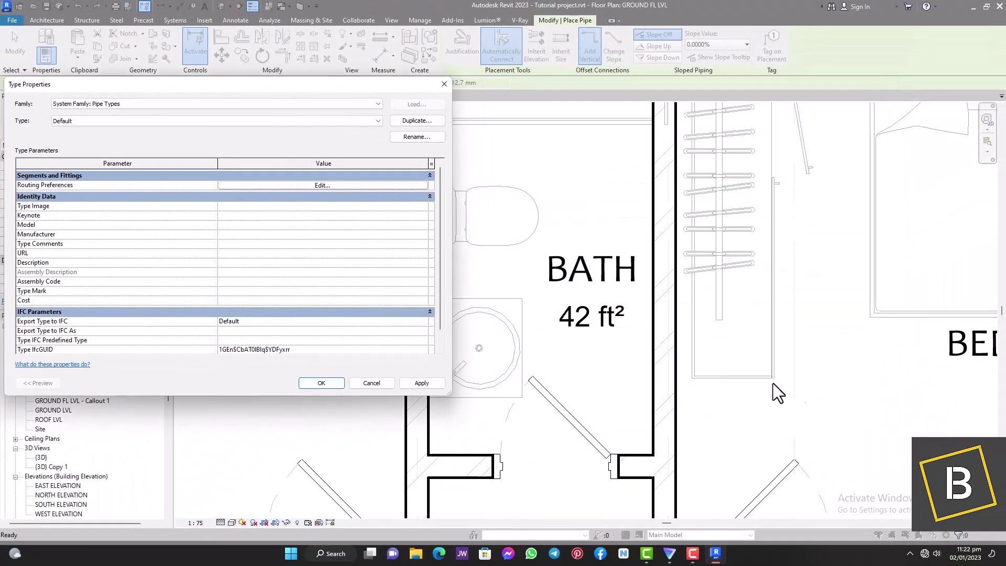
left_click(372, 383)
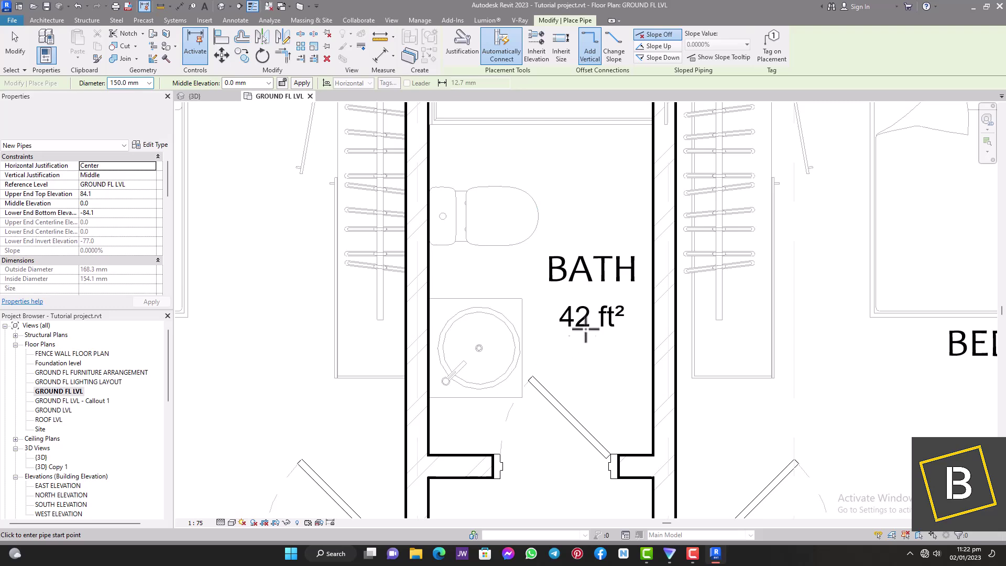
Step: Exit pipe placement, close the GROUND FL LVL and {3D} views, and discard the Tutorial project changes
scroll(603, 315, "down", 4)
left_click(13, 47)
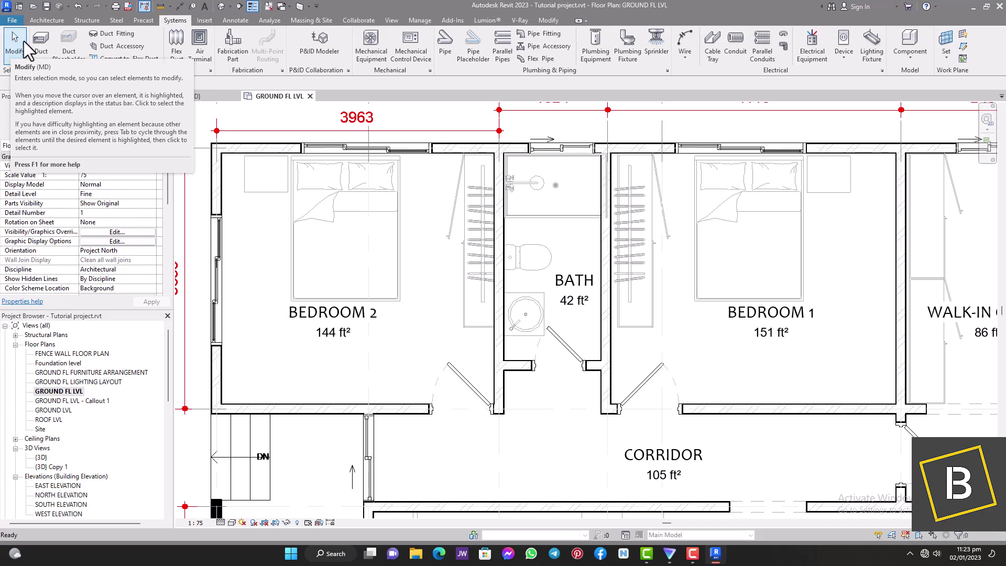
left_click(310, 96)
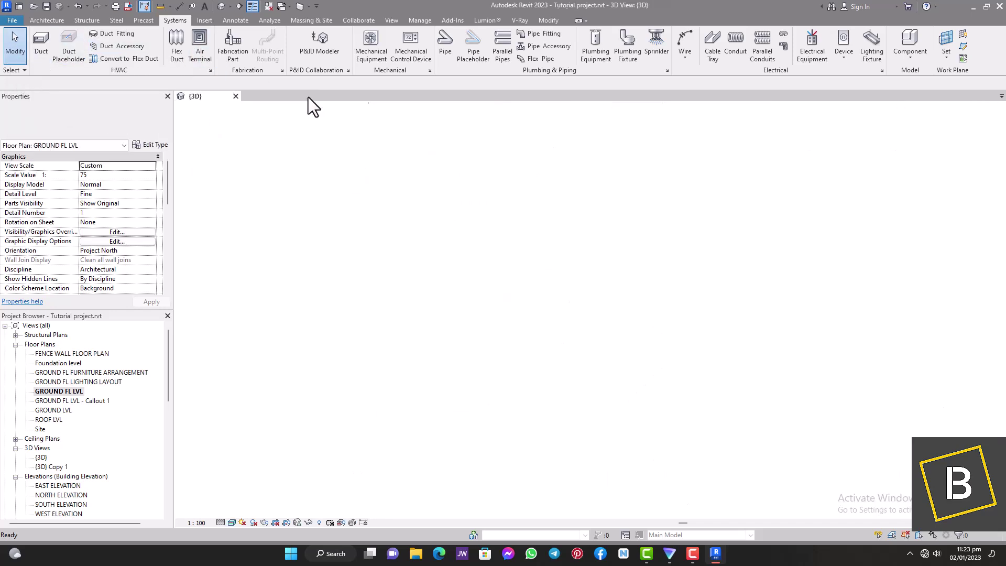
left_click(236, 97)
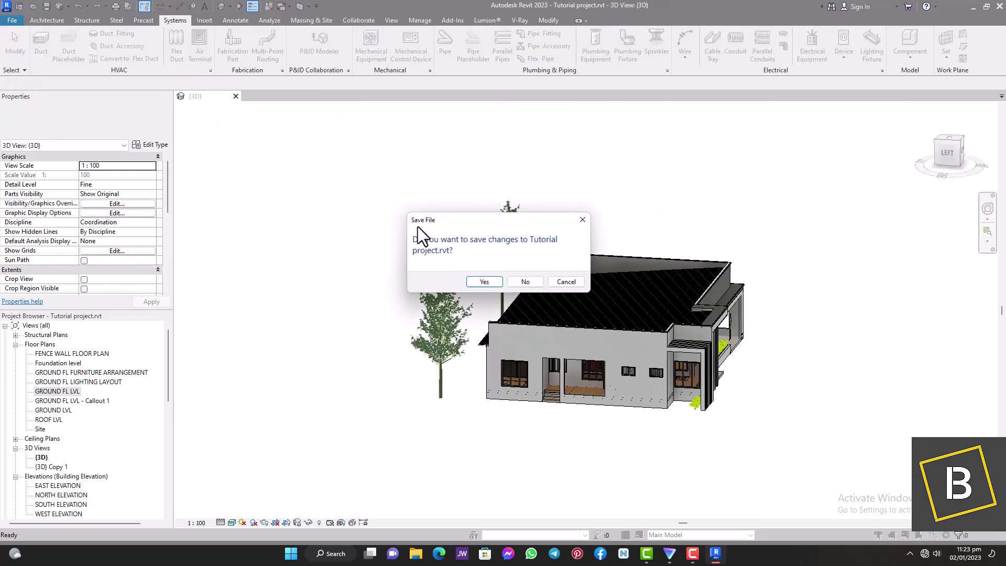
left_click(526, 282)
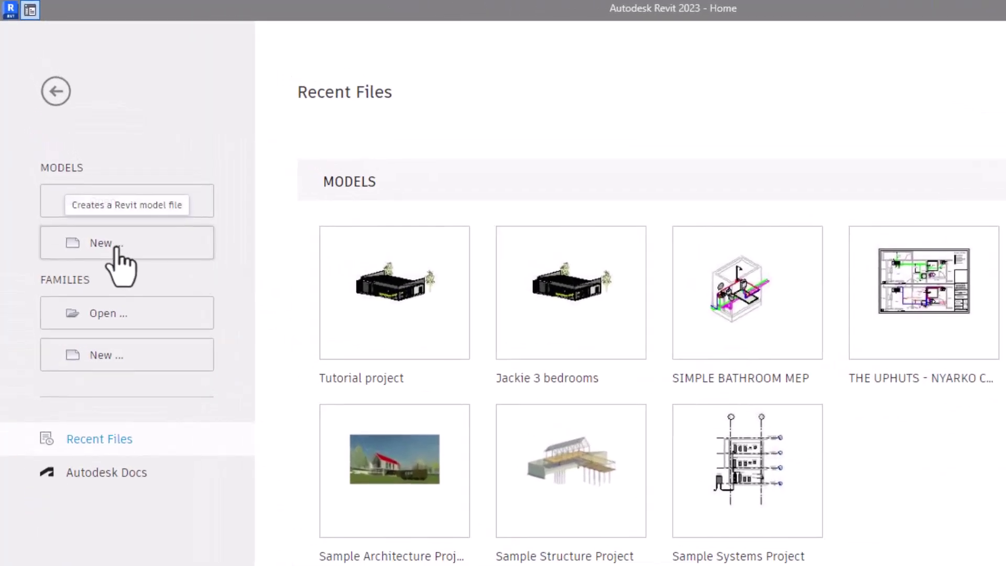
Step: Create a new project from the Plumbing Template
left_click(116, 250)
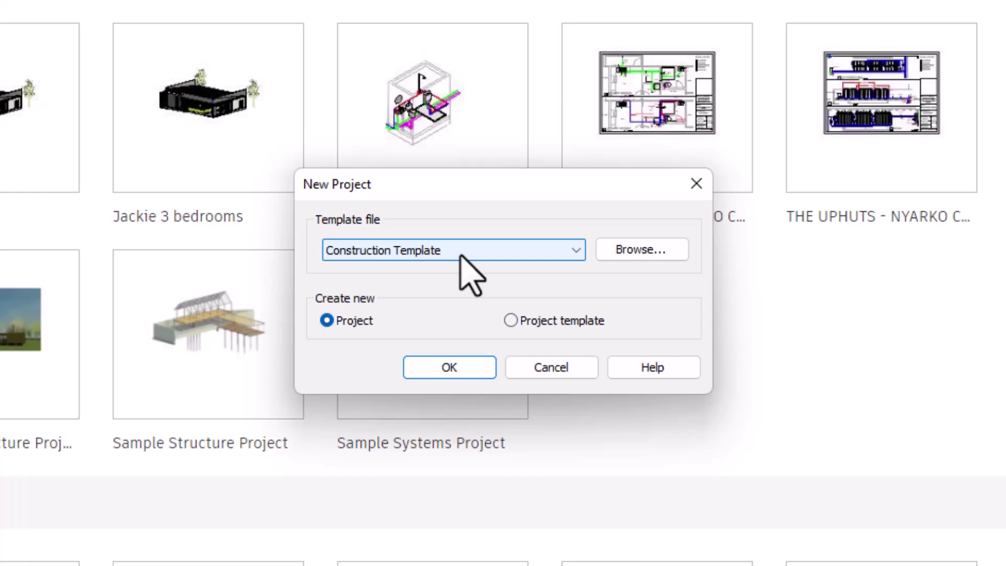
left_click(554, 252)
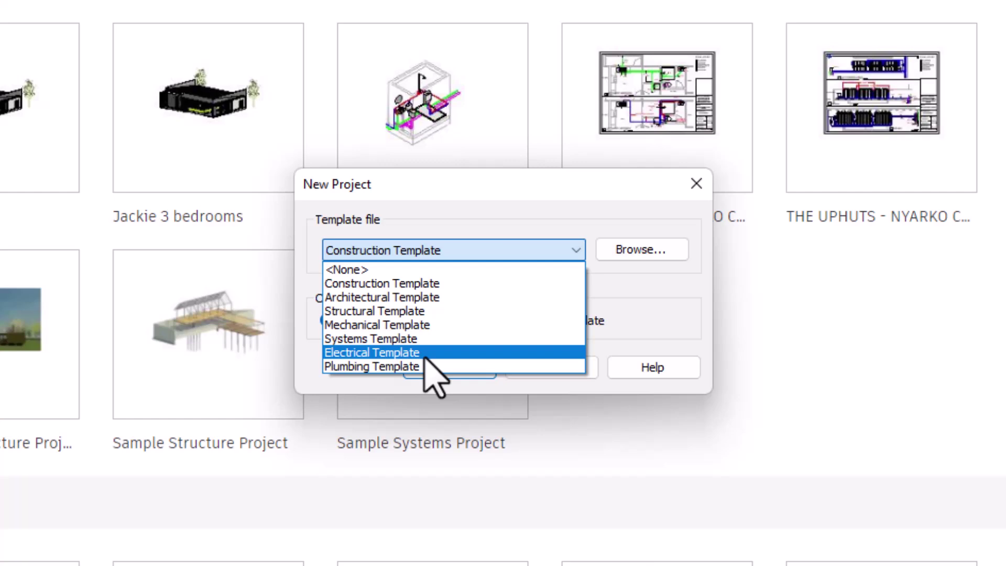
left_click(362, 366)
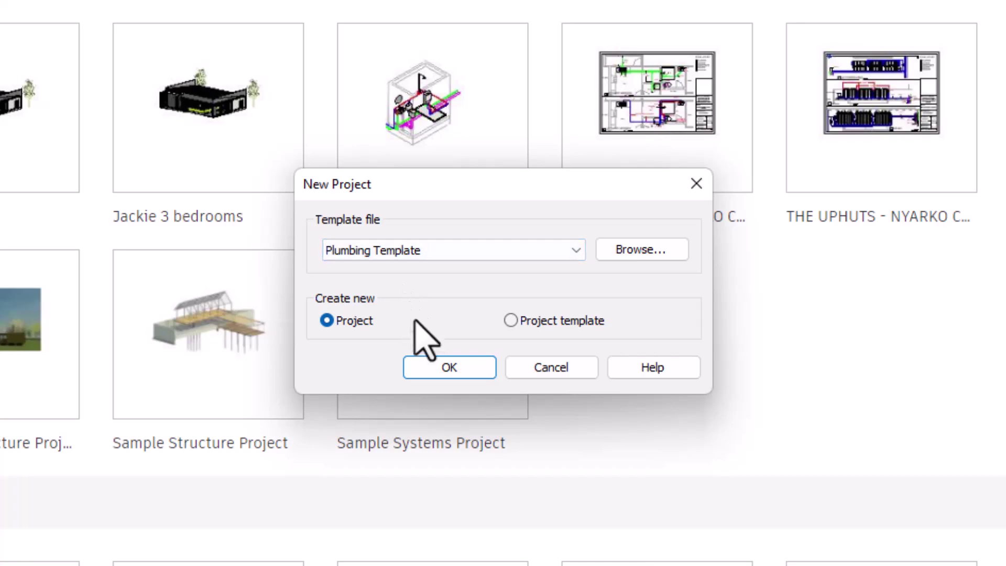
left_click(435, 363)
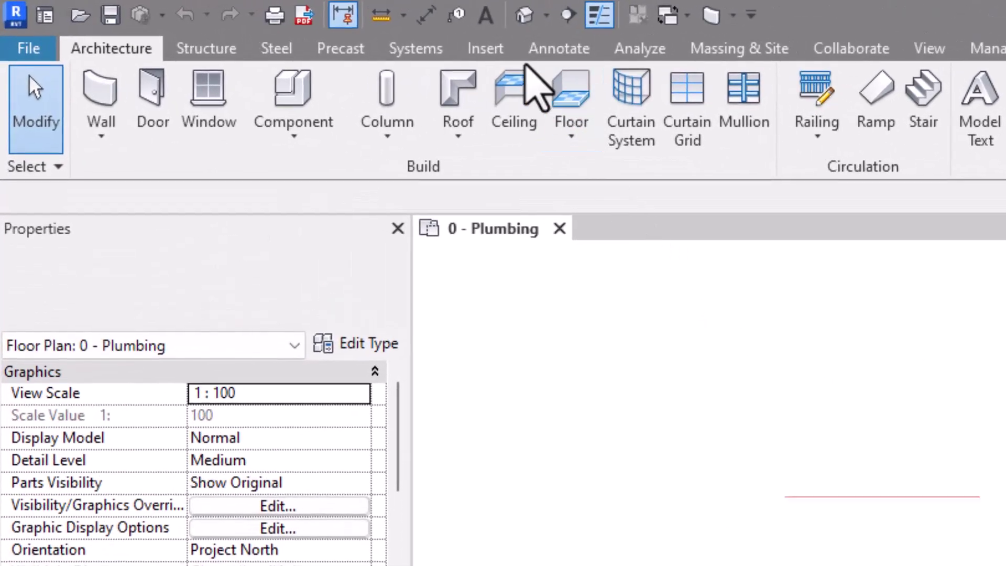
Step: Link Tutorial project.rvt into the project with Auto - Internal Origin positioning
left_click(491, 52)
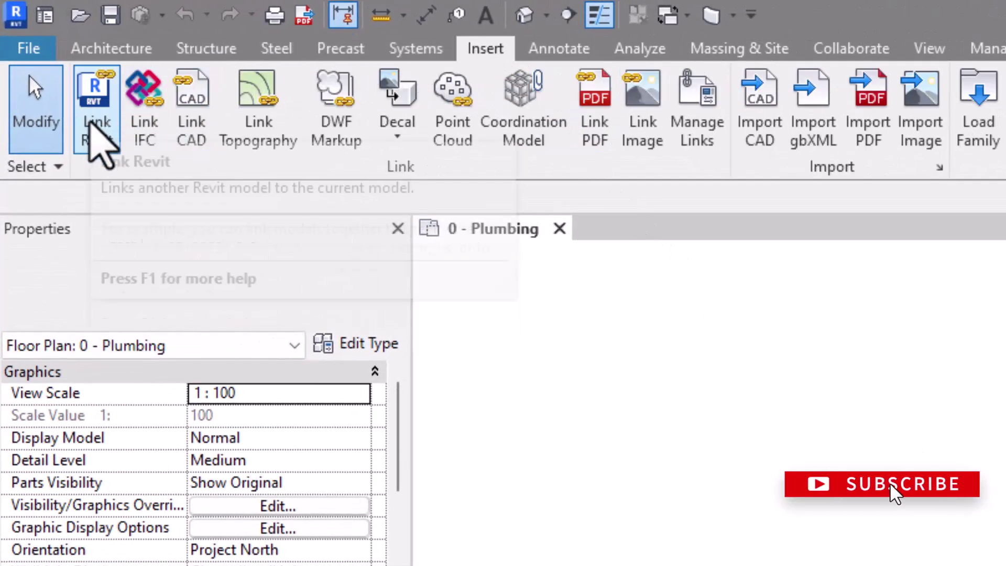
left_click(100, 142)
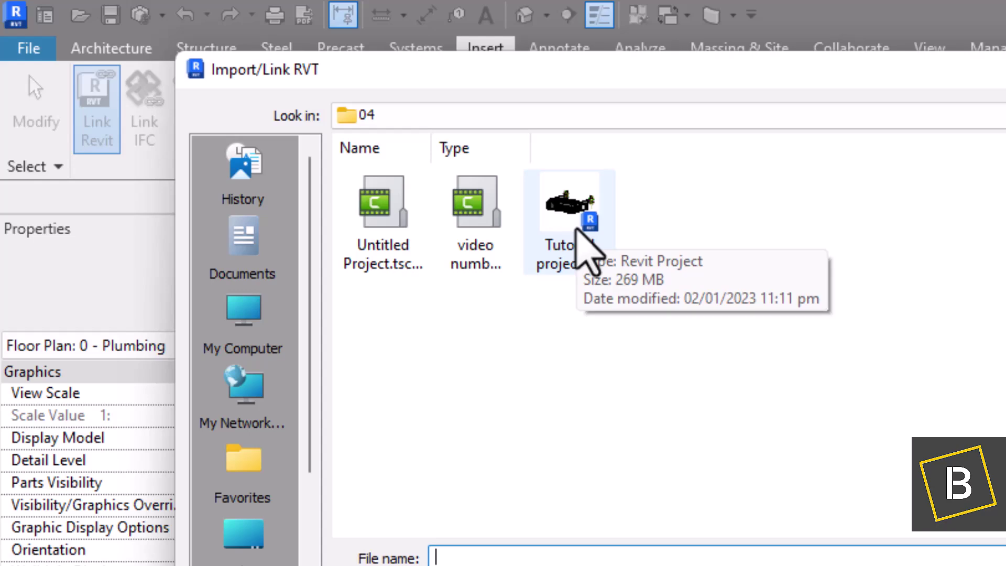
left_click(577, 232)
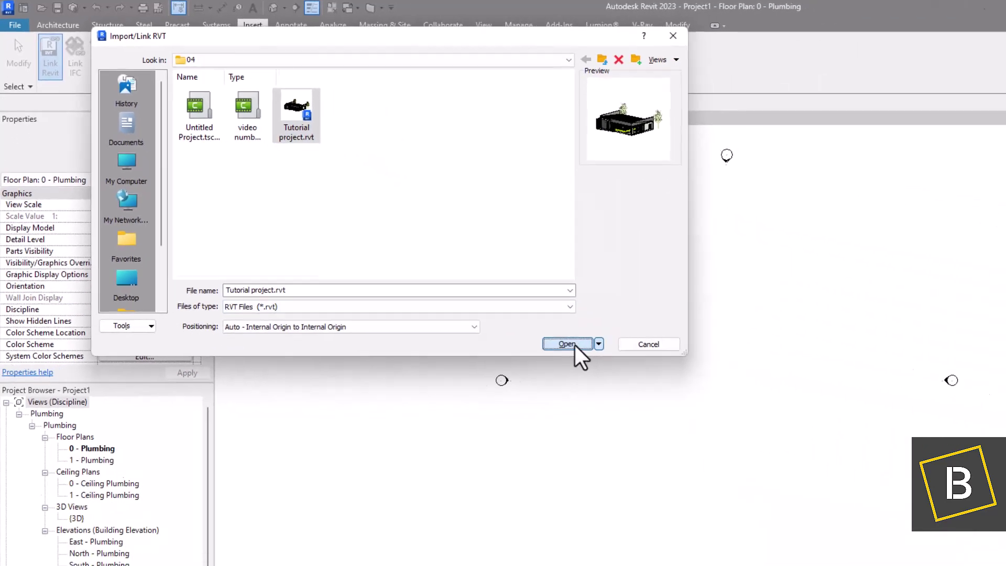
left_click(796, 483)
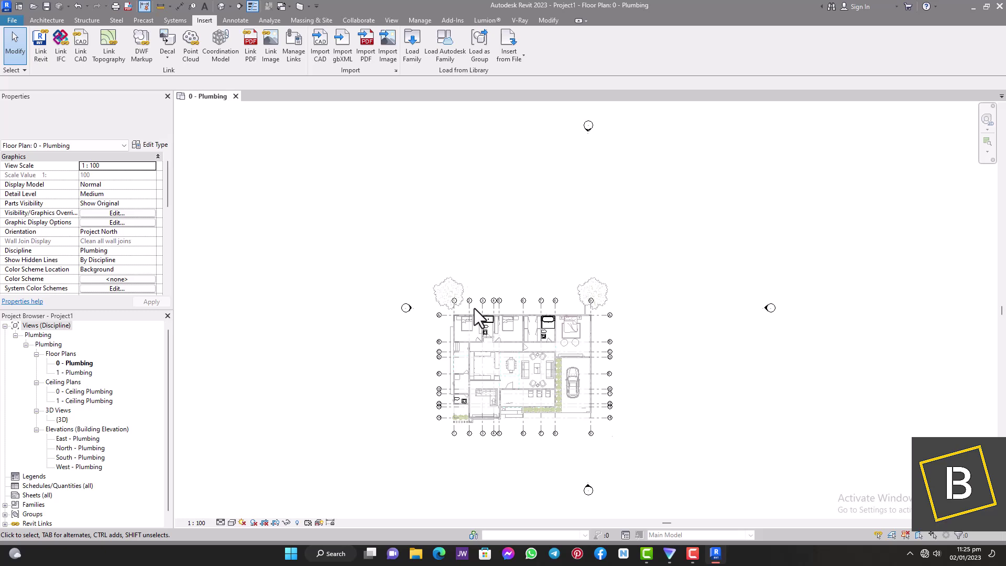
Step: Zoom into the linked house's bathrooms and set the plan's Detail Level to Fine
scroll(470, 397, "up", 5)
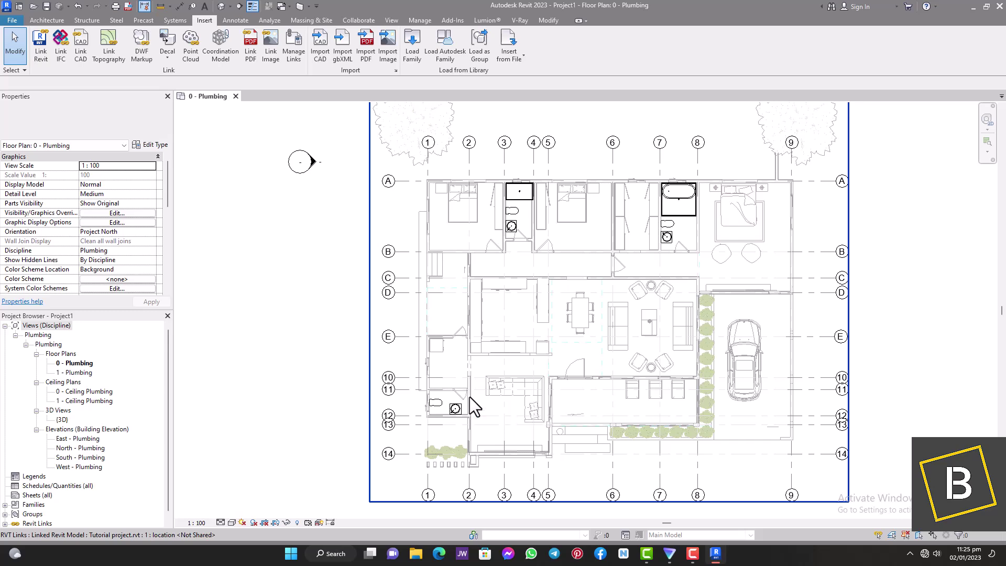
scroll(470, 398, "down", 4)
scroll(464, 357, "up", 2)
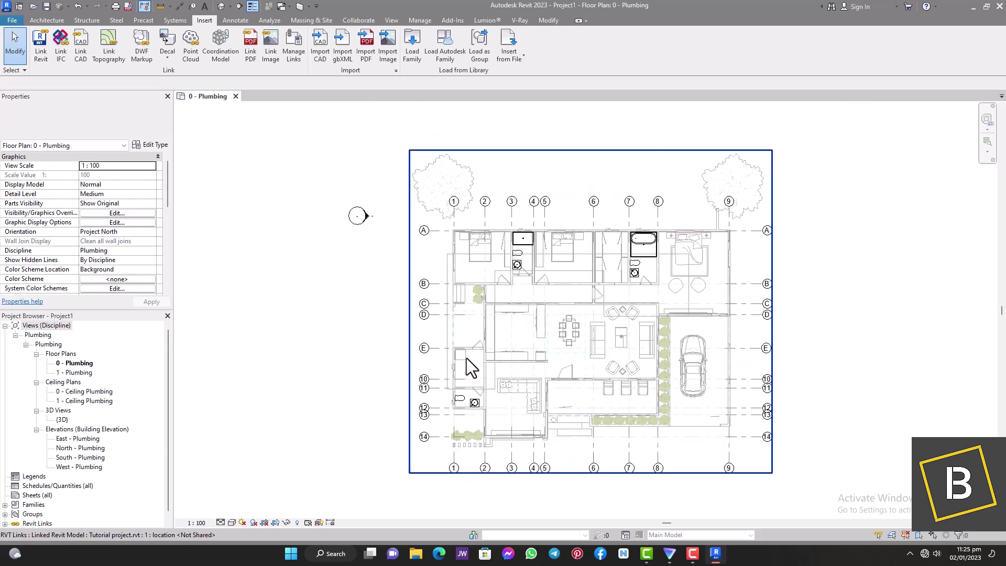
scroll(520, 326, "down", 2)
scroll(643, 292, "up", 3)
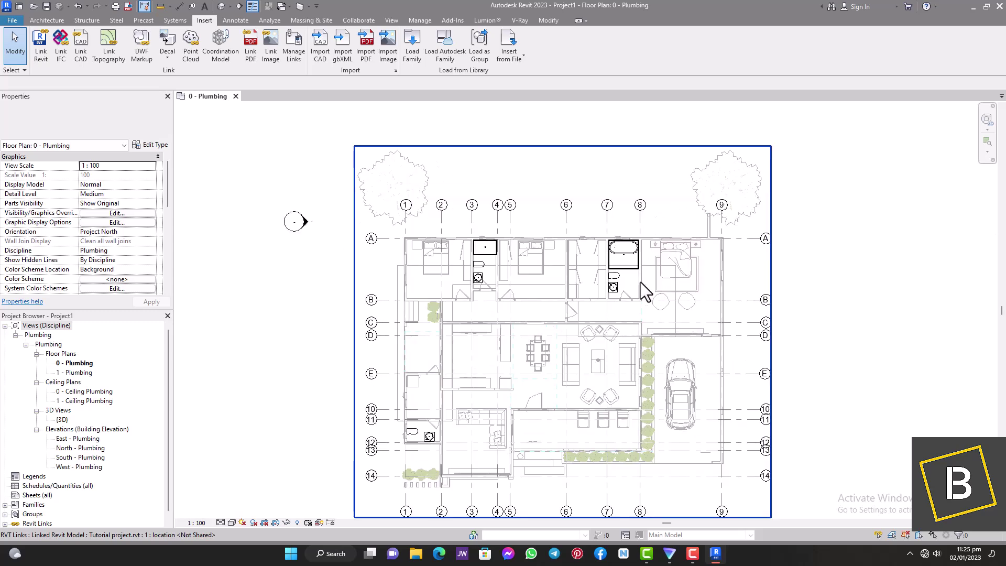
scroll(645, 291, "up", 2)
scroll(647, 283, "up", 2)
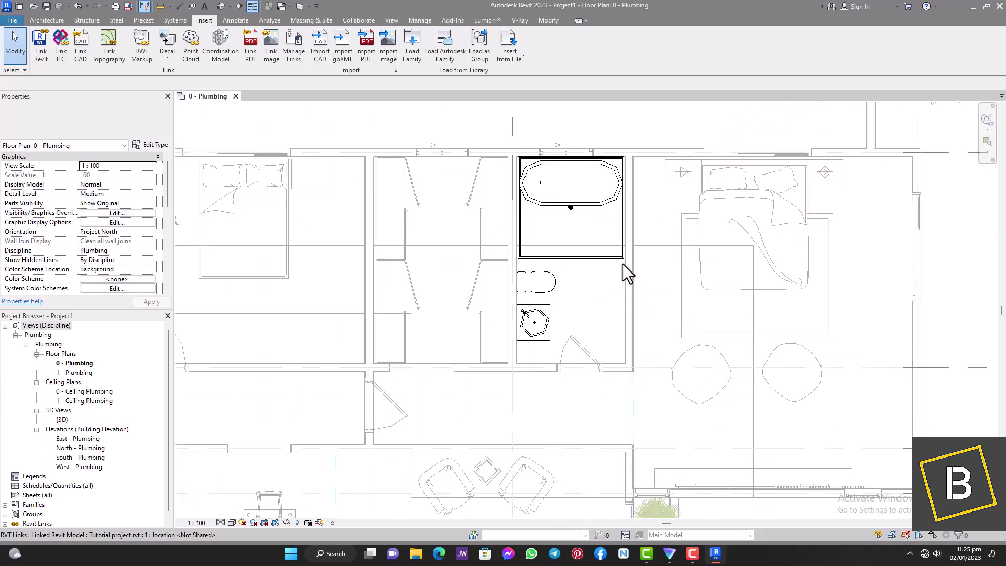
left_click(220, 523)
left_click(233, 512)
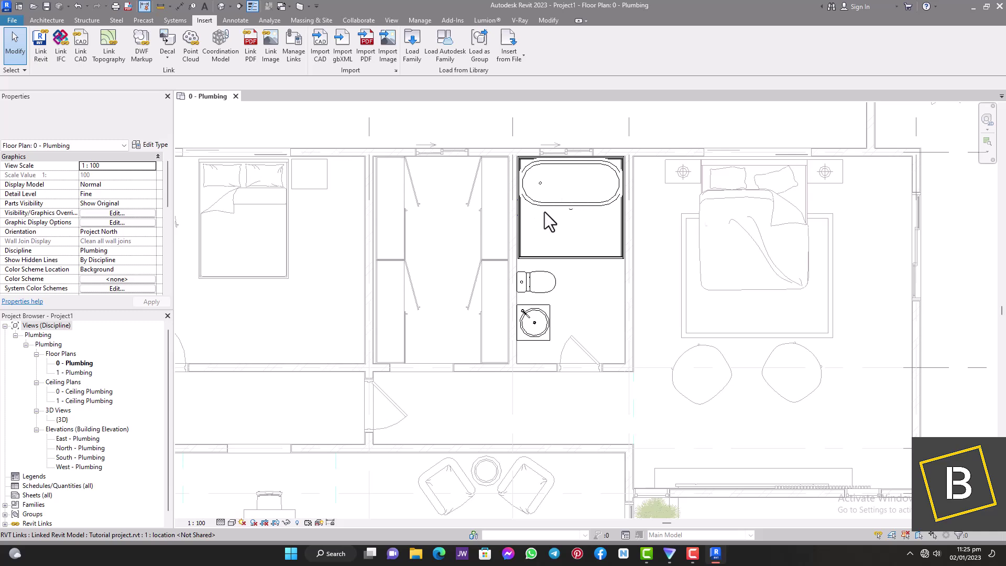
Step: Zoom around the plan to inspect the fine-detail bathroom fixtures
scroll(612, 204, "down", 3)
scroll(616, 207, "down", 1)
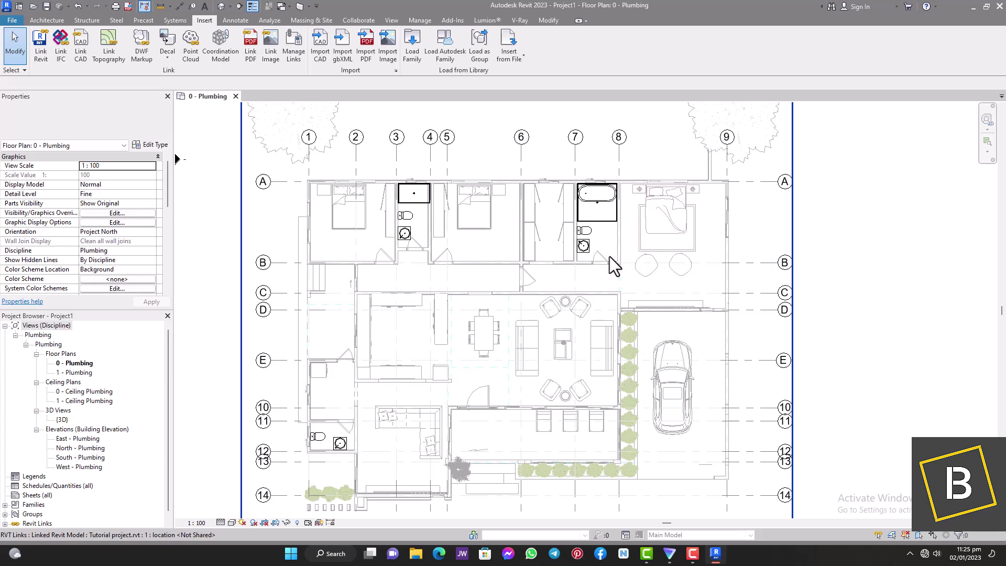
scroll(514, 241, "up", 2)
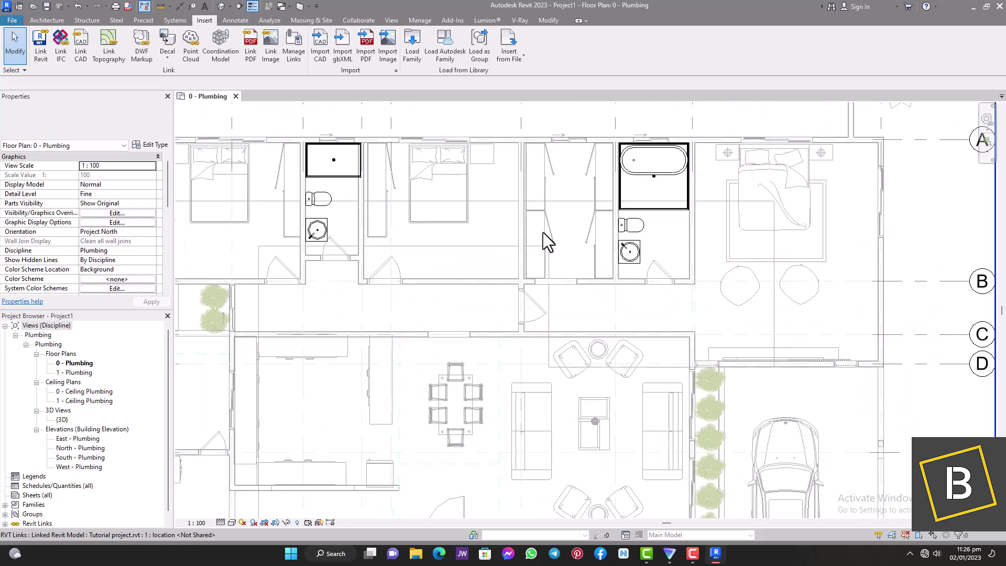
scroll(543, 232, "up", 2)
scroll(508, 228, "down", 2)
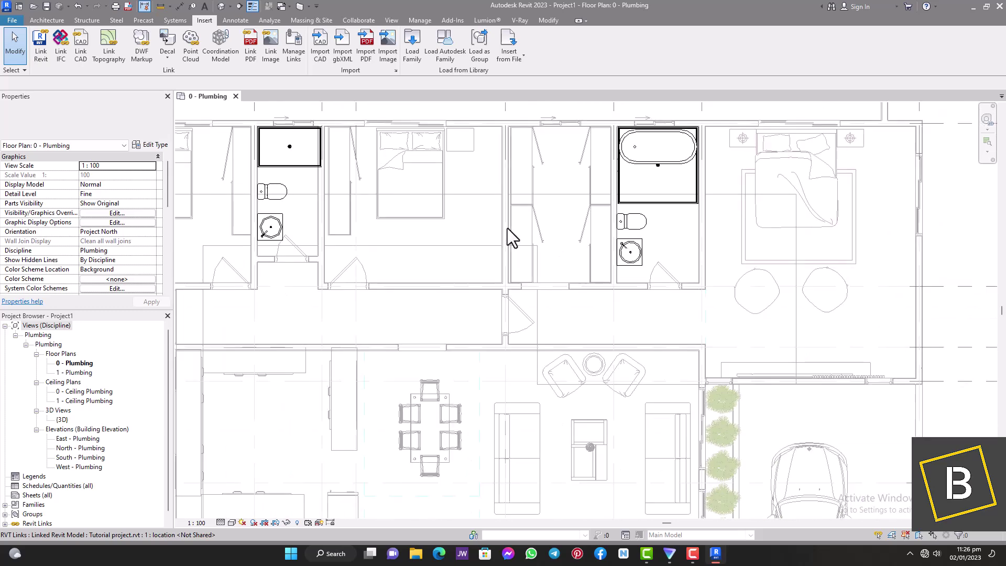
scroll(554, 223, "down", 2)
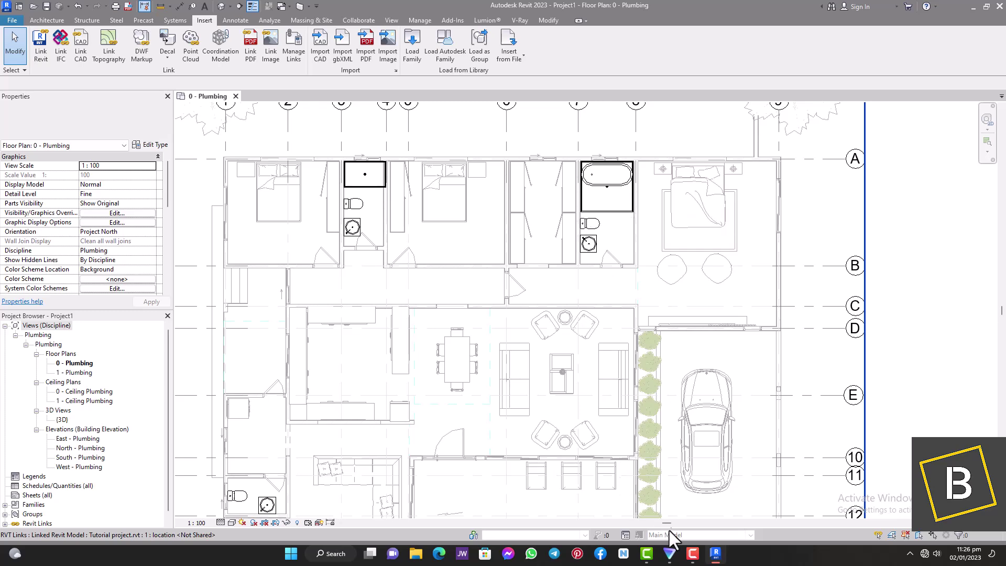
scroll(561, 361, "down", 1)
scroll(545, 333, "down", 1)
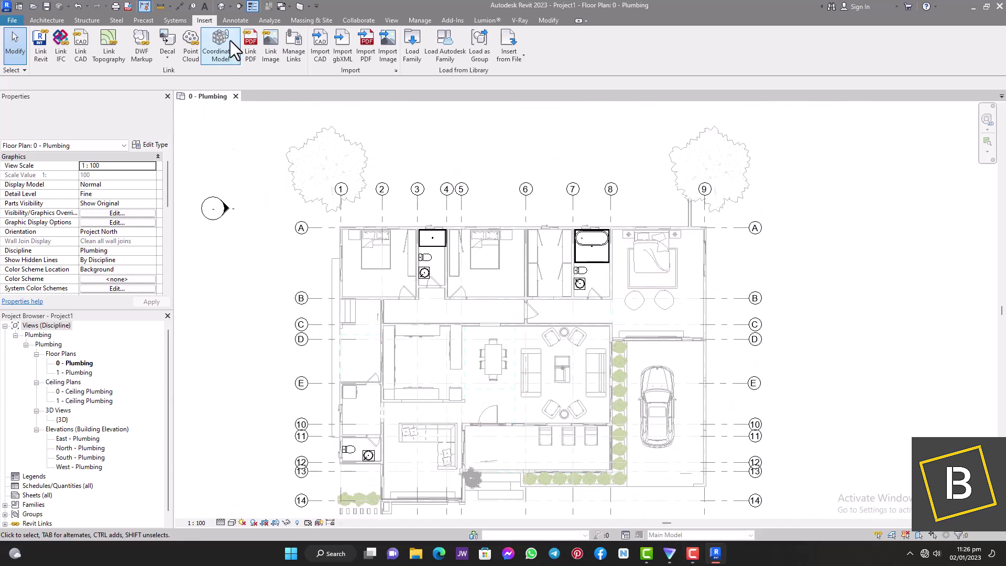
Step: Open the Default 3D View and zoom in on the linked house's bathroom fixtures
left_click(221, 8)
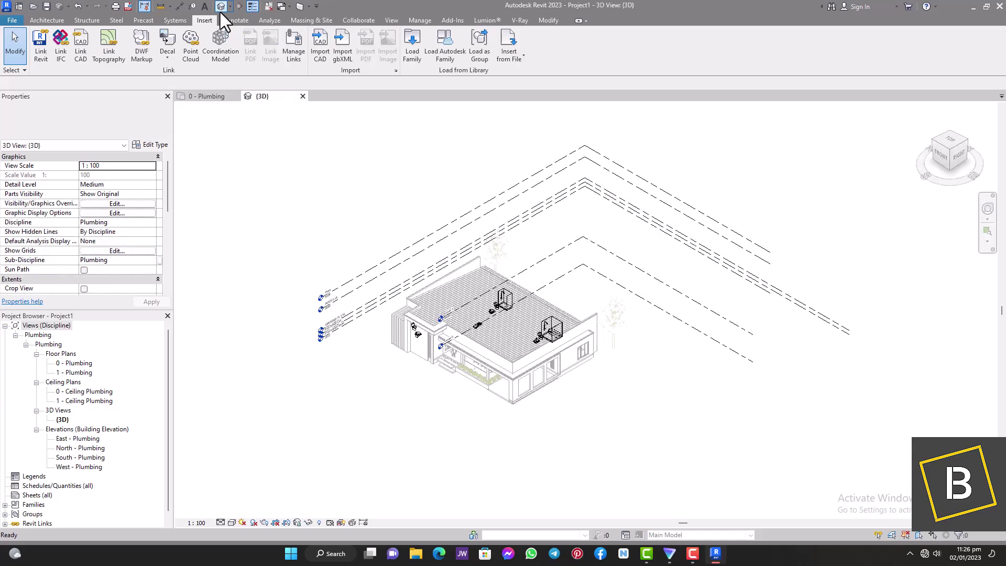
scroll(548, 410, "up", 4)
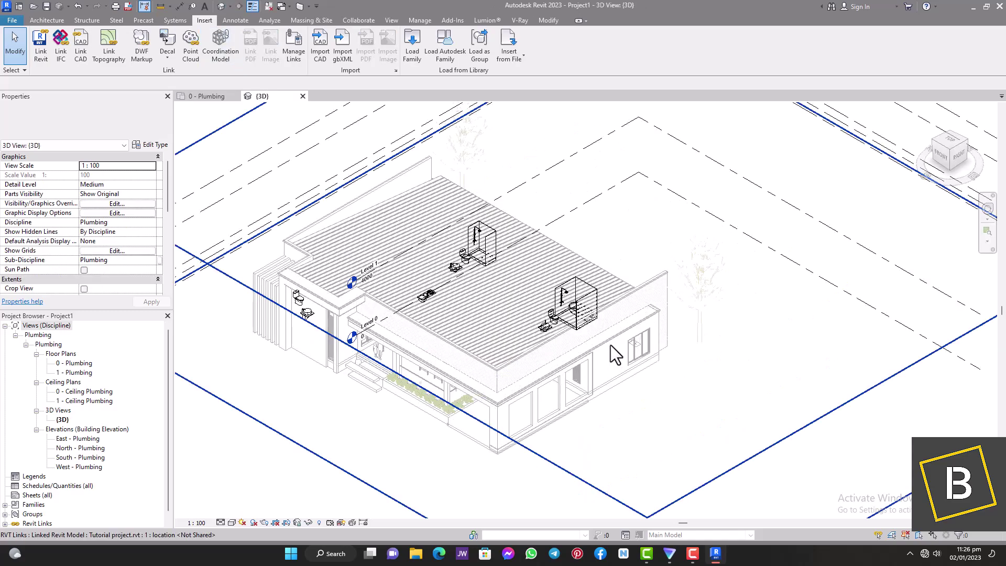
scroll(606, 338, "up", 5)
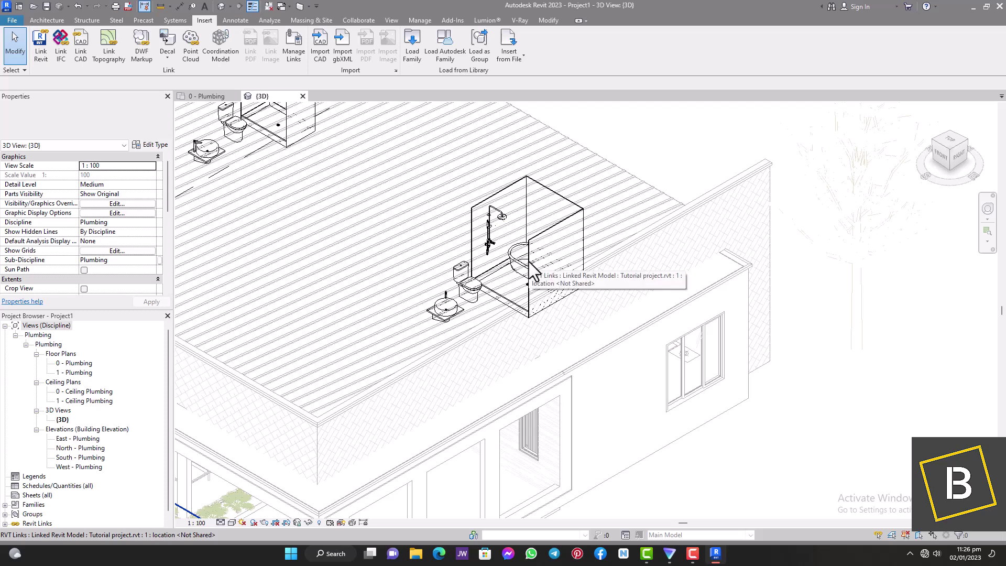
scroll(540, 278, "down", 3)
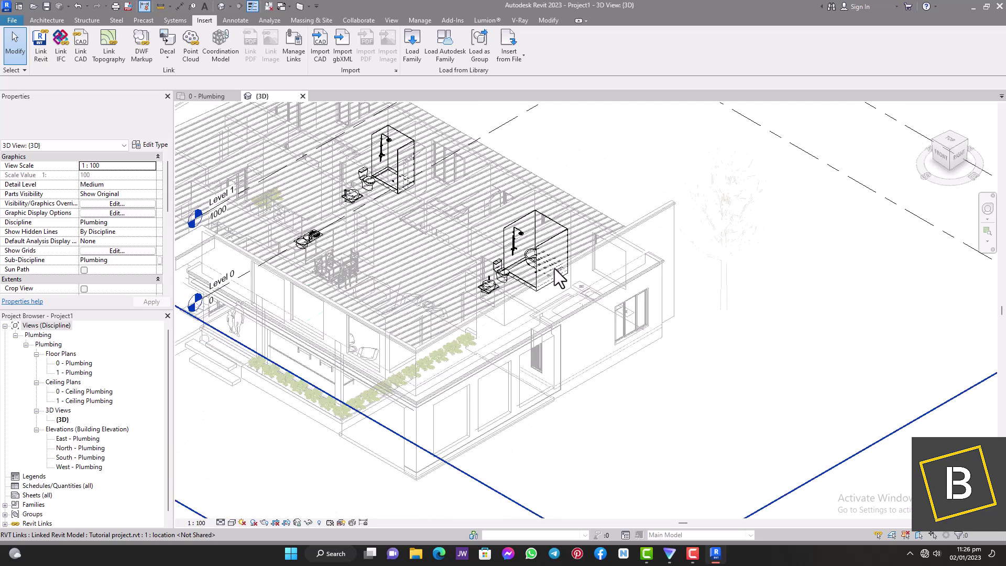
scroll(597, 287, "down", 4)
scroll(596, 288, "up", 2)
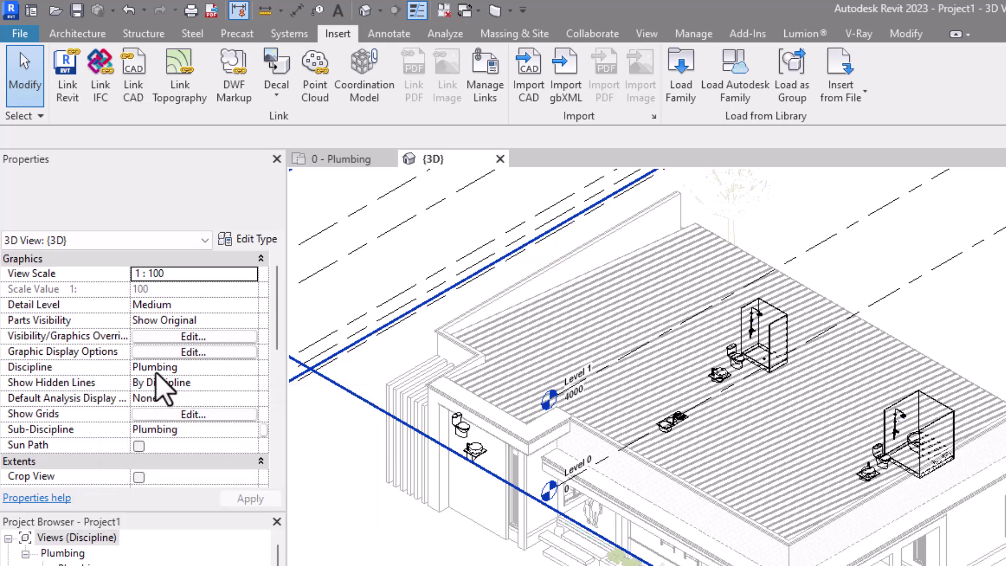
left_click(249, 369)
left_click(250, 368)
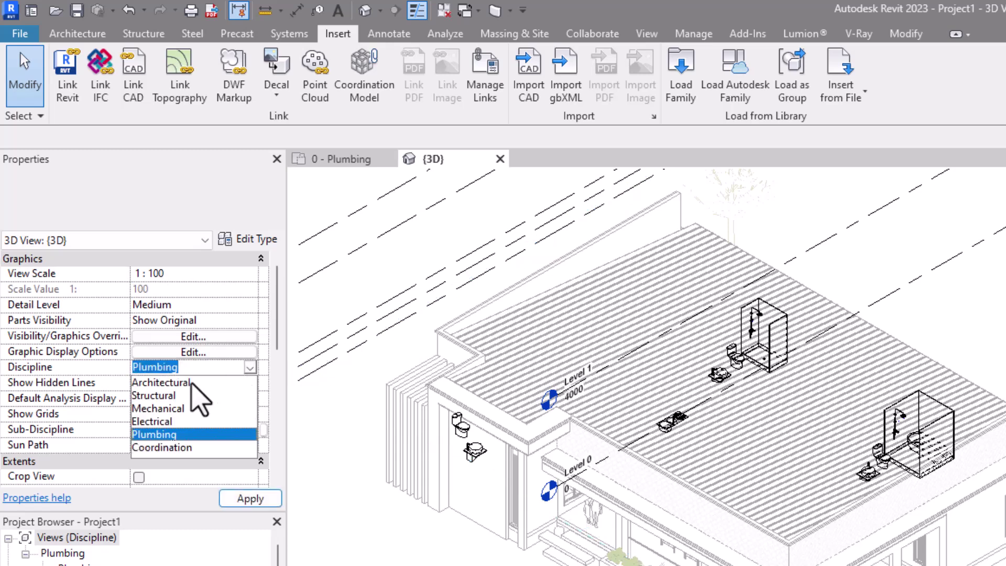
left_click(191, 383)
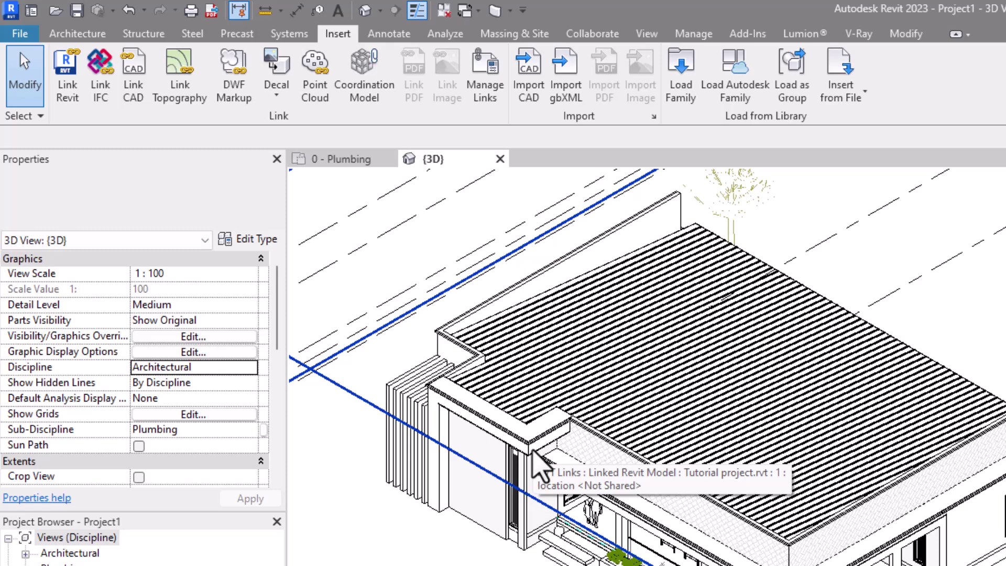
left_click(247, 382)
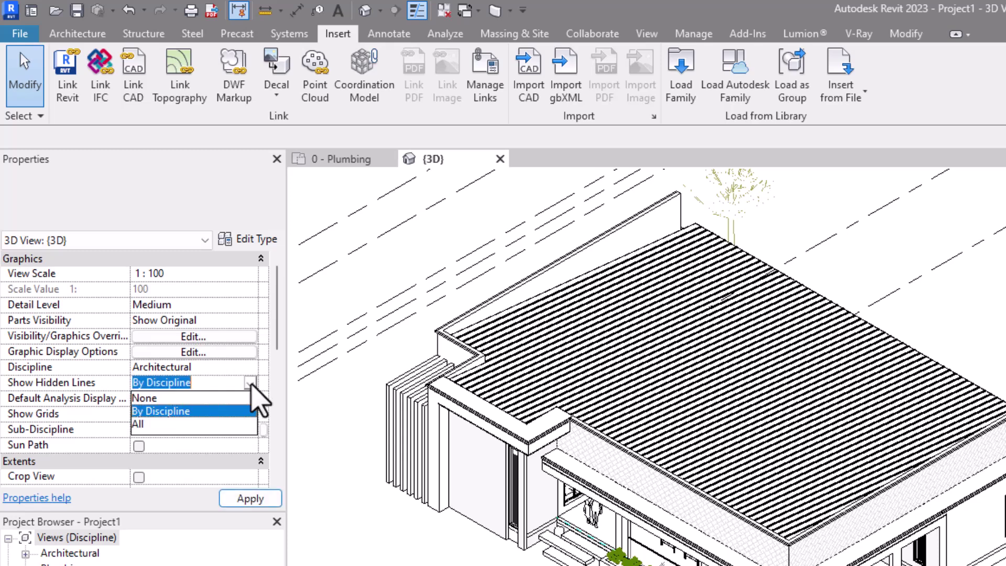
left_click(248, 381)
left_click(249, 367)
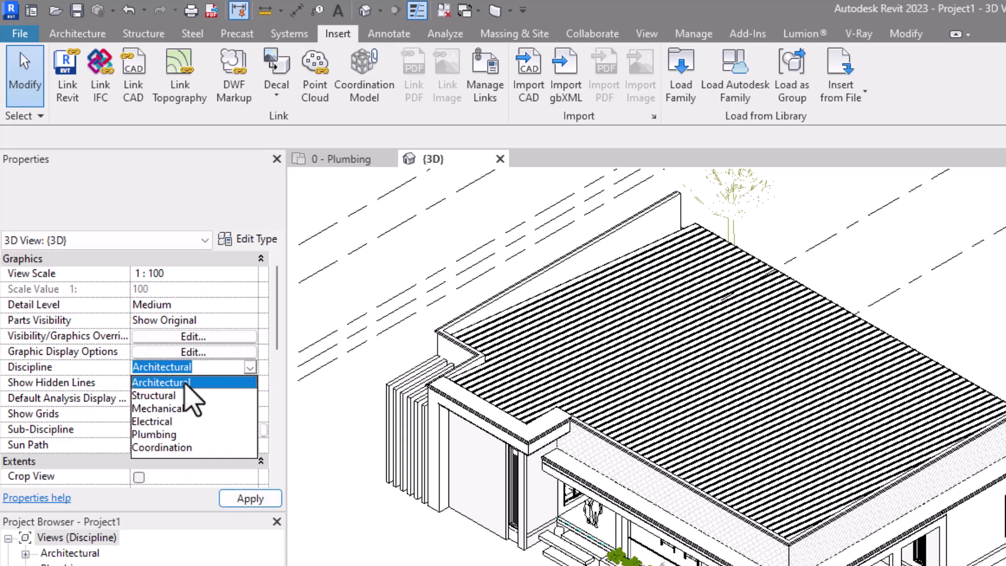
left_click(165, 435)
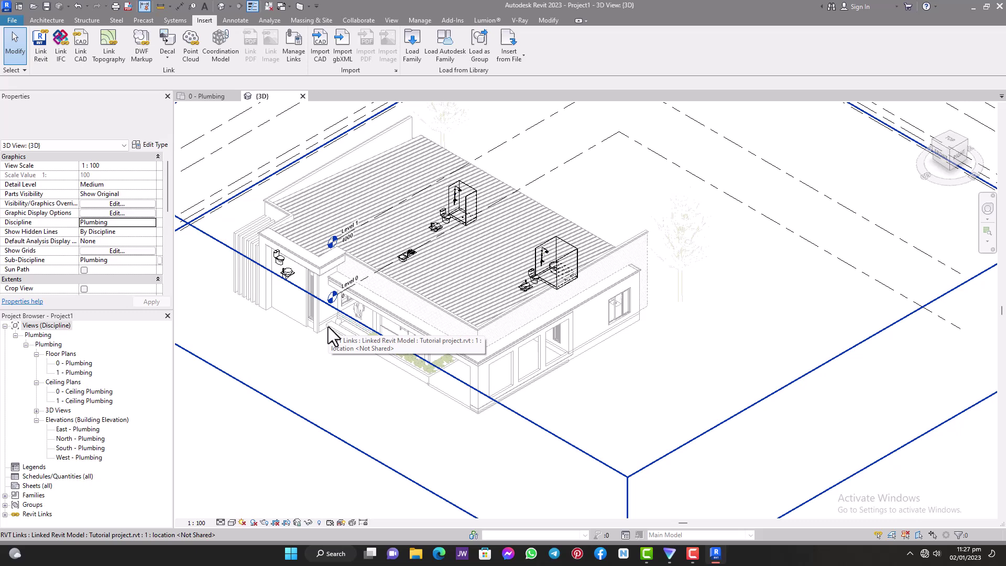
Step: Open the East - Plumbing elevation, inspect the linked house, then select the Level 0 line
double_click(81, 429)
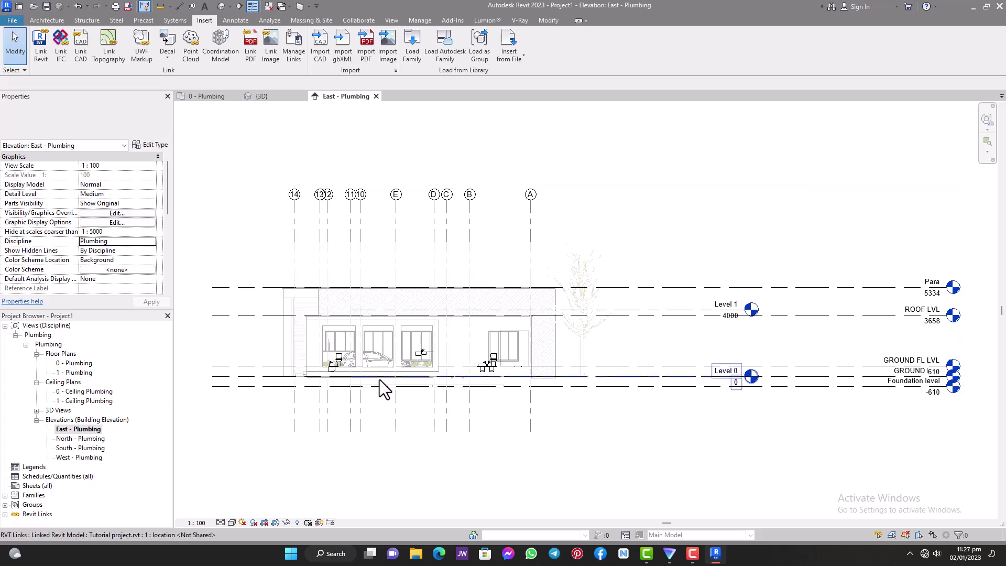
scroll(755, 314, "up", 2)
scroll(729, 293, "down", 4)
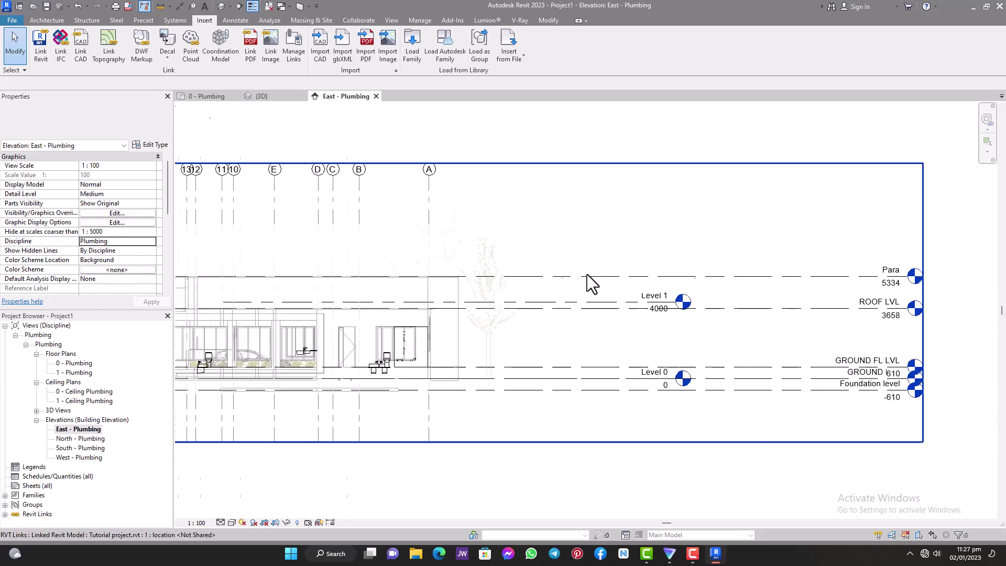
scroll(729, 335, "up", 2)
scroll(749, 348, "up", 2)
left_click(749, 322)
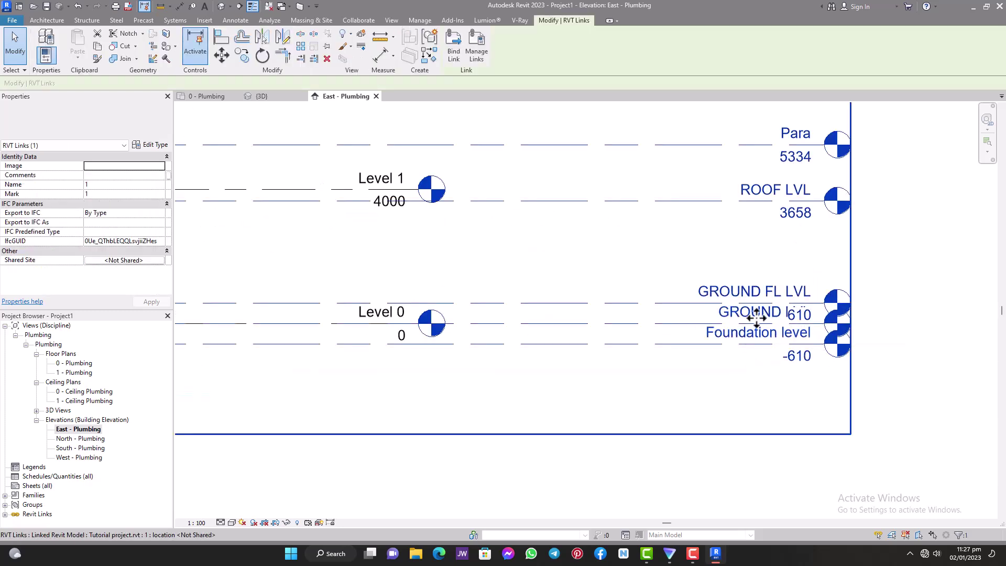
scroll(769, 318, "down", 4)
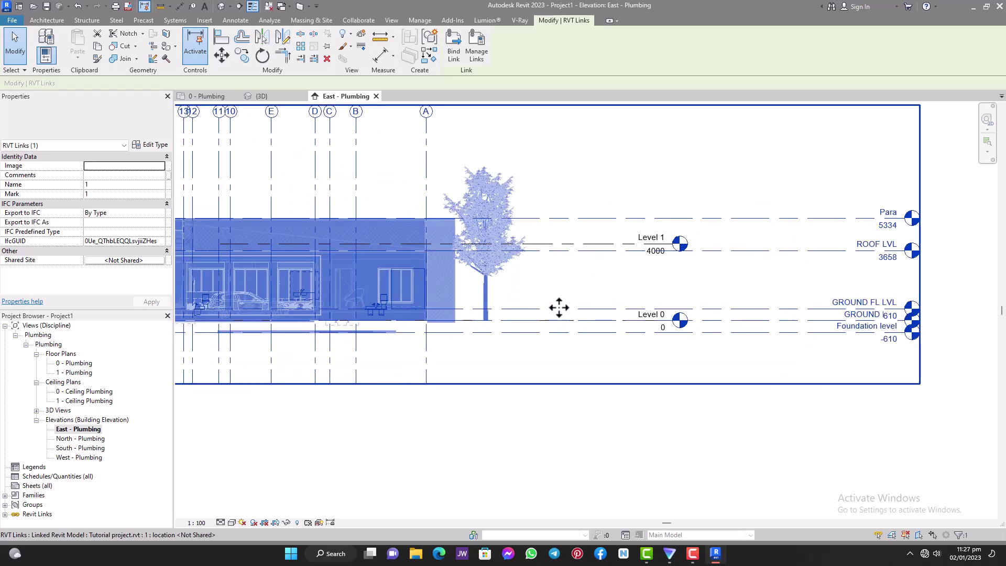
left_click(608, 373)
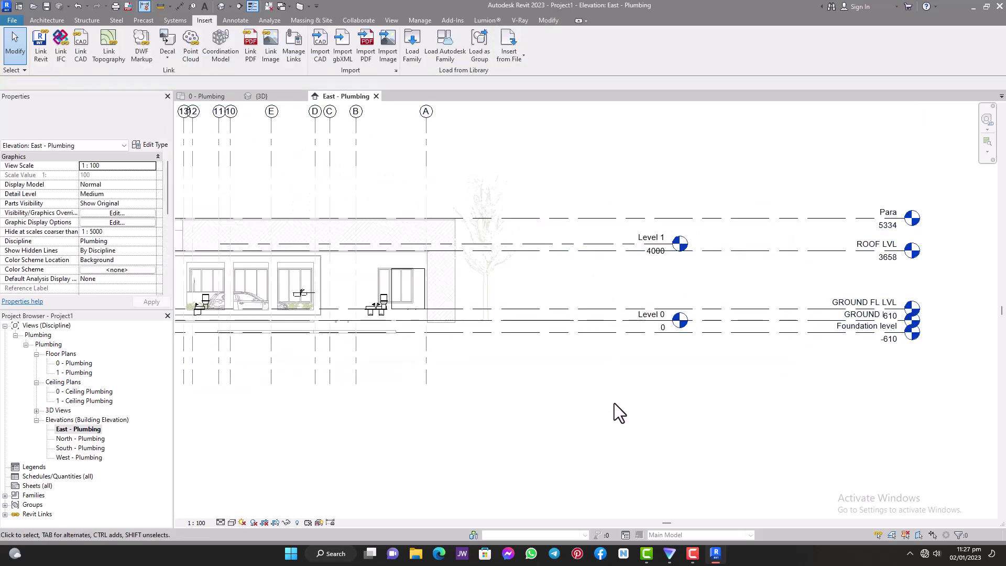
left_click(661, 323)
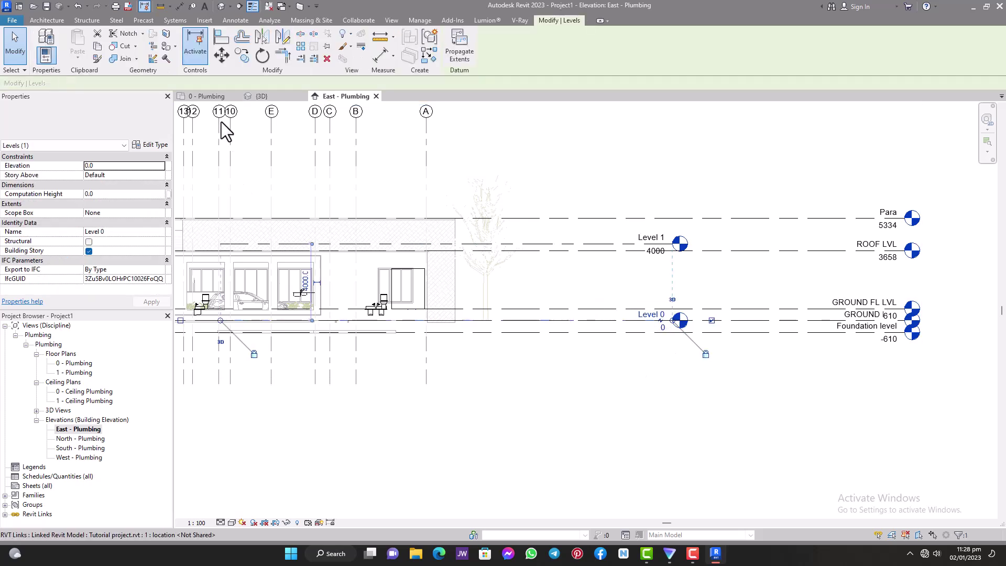
Step: Align Level 0 to the linked GROUND FL LVL line, bringing it to 610
left_click(219, 39)
left_click(582, 310)
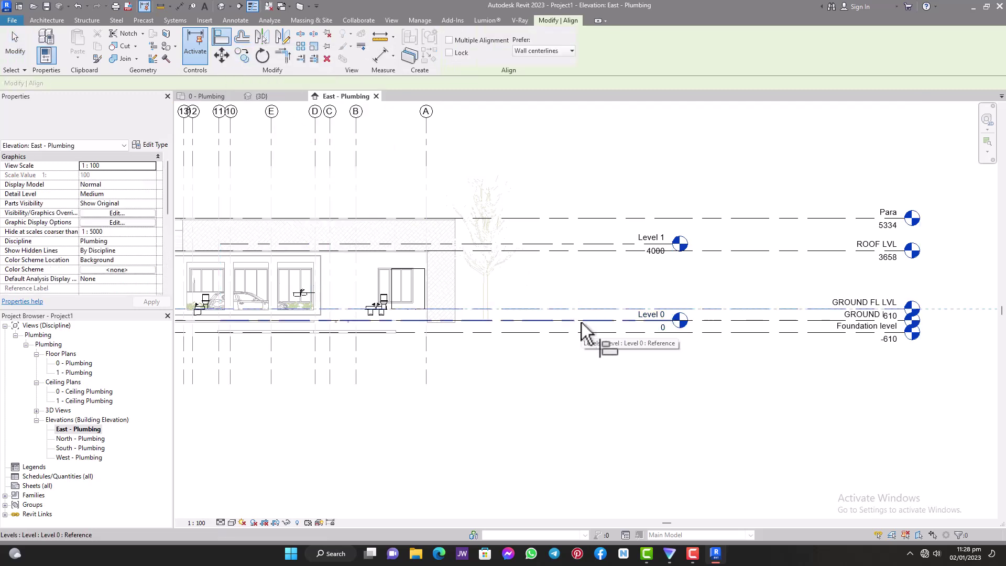
scroll(581, 322, "down", 2)
scroll(285, 320, "up", 5)
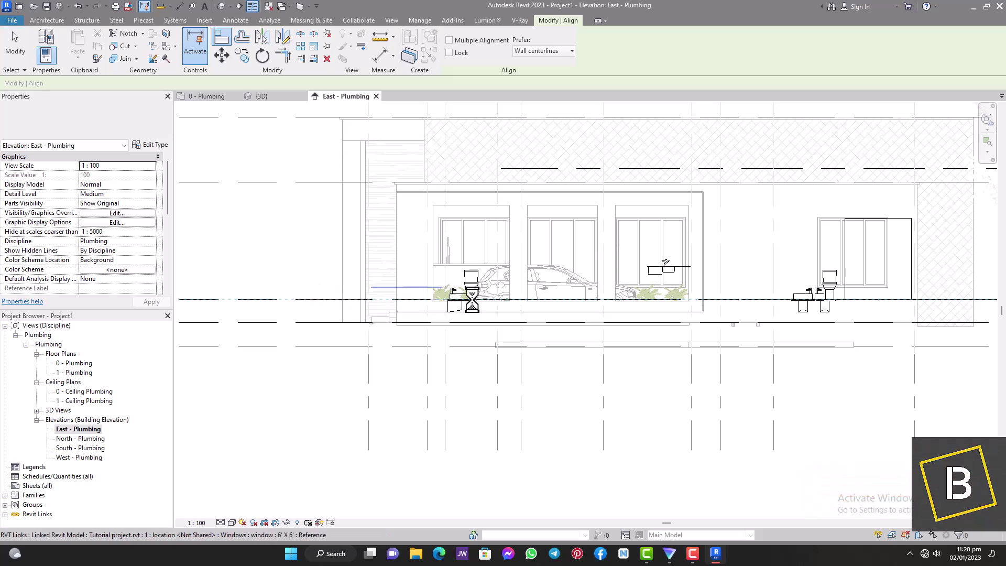
scroll(471, 301, "up", 3)
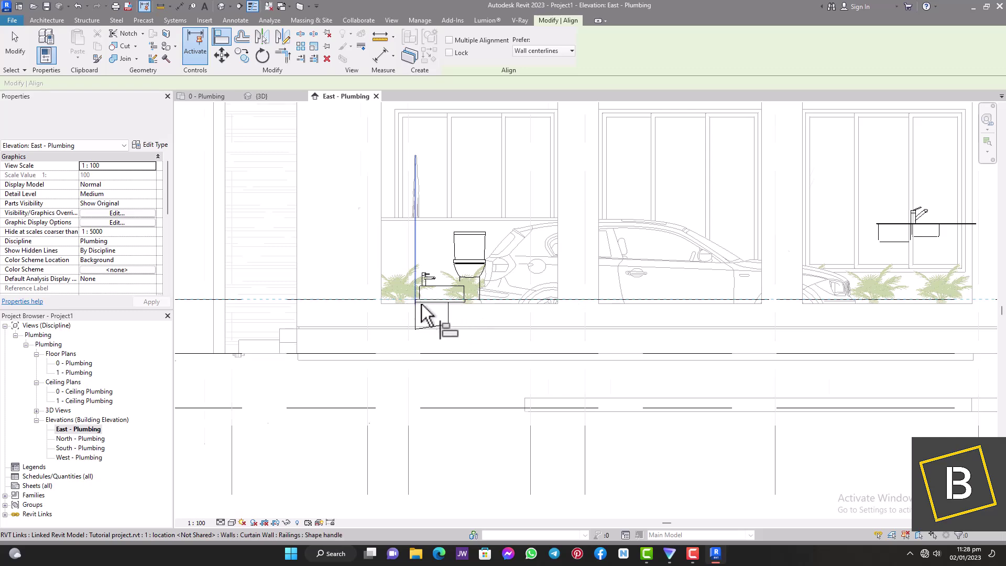
scroll(422, 306, "down", 1)
scroll(363, 292, "down", 2)
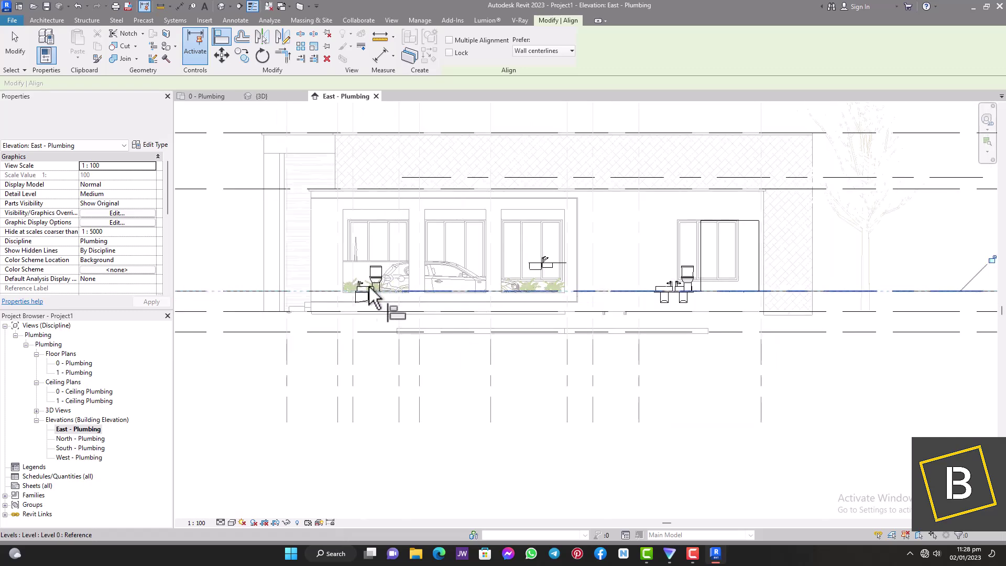
scroll(683, 297, "up", 3)
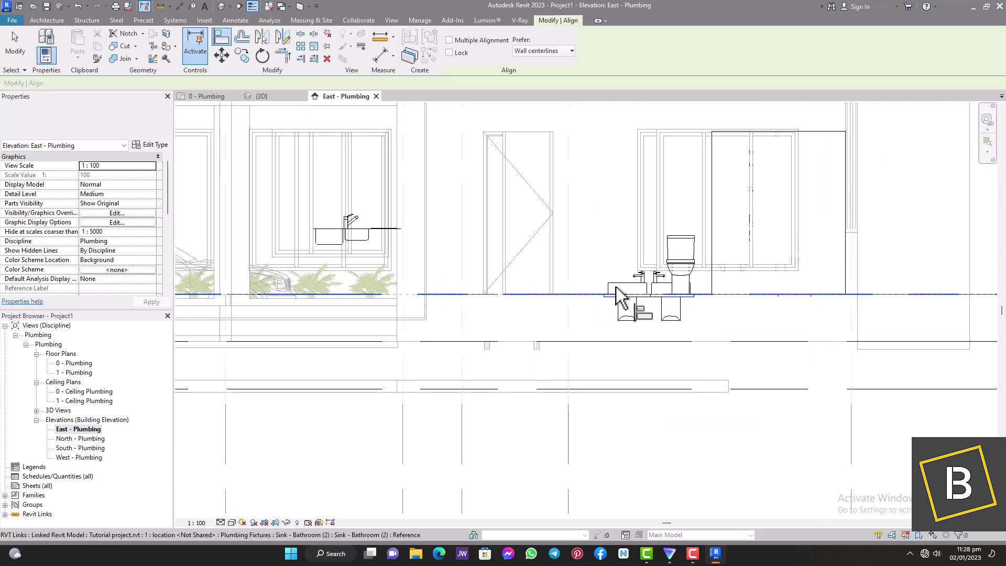
scroll(620, 287, "up", 1)
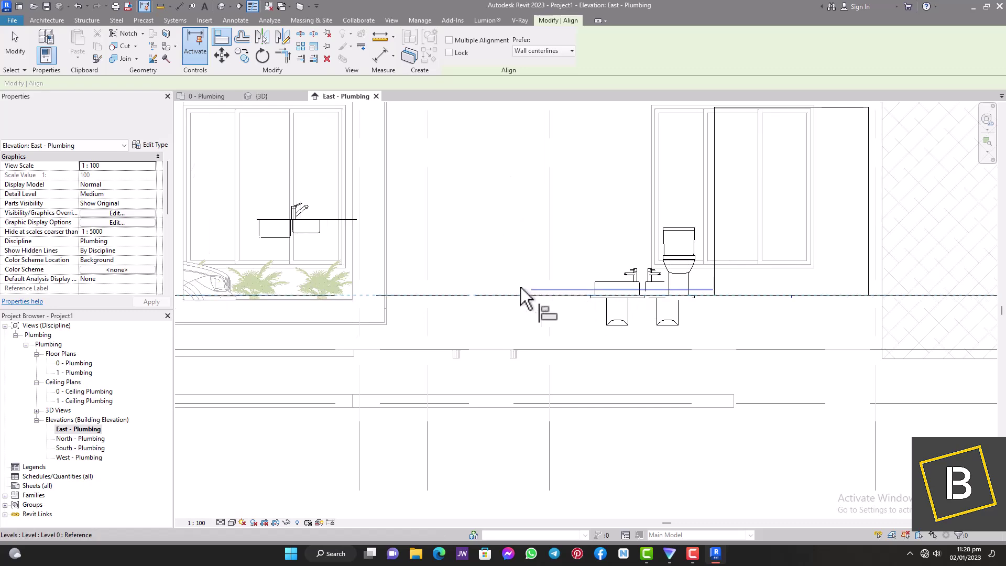
scroll(340, 290, "down", 2)
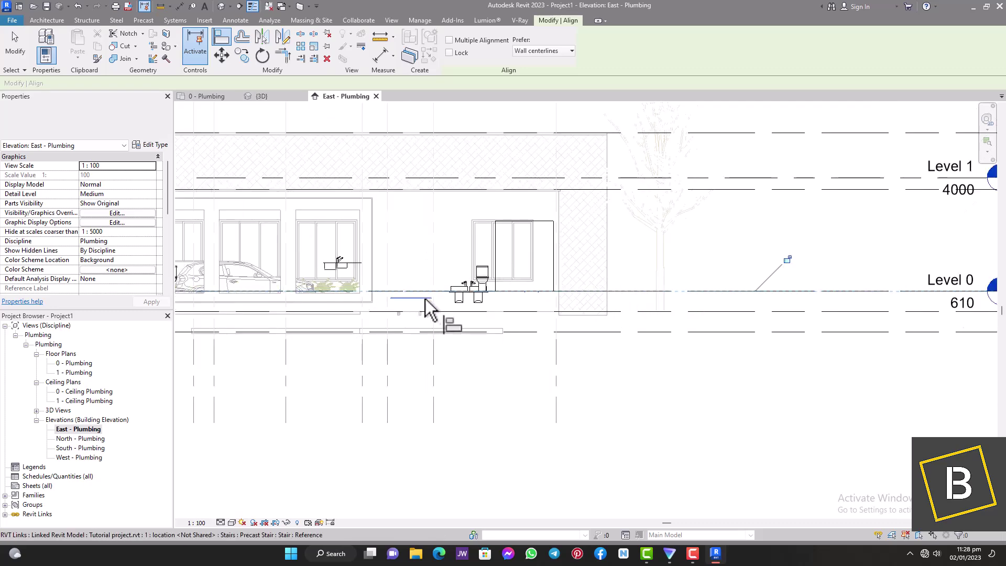
scroll(424, 298, "down", 4)
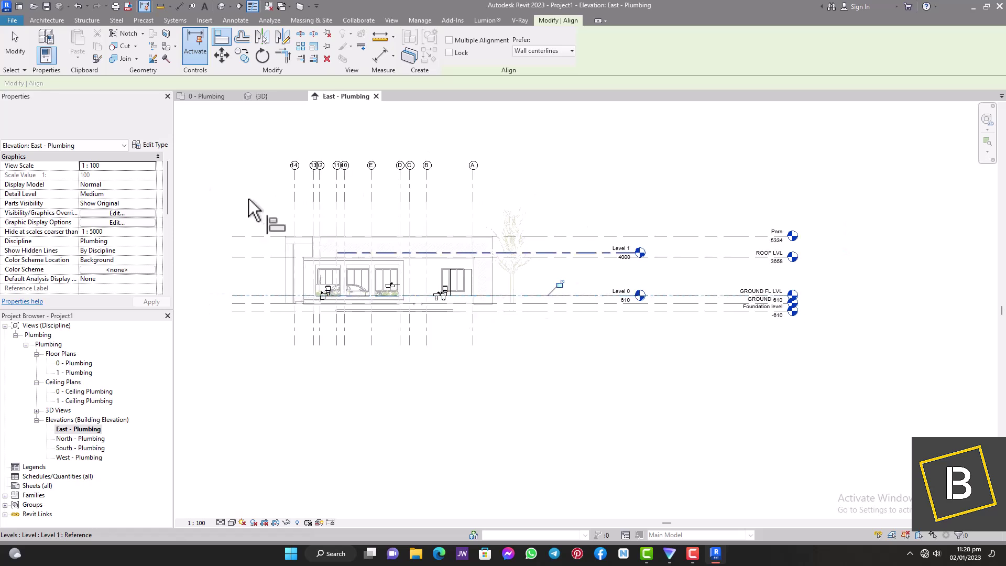
scroll(590, 243, "up", 2)
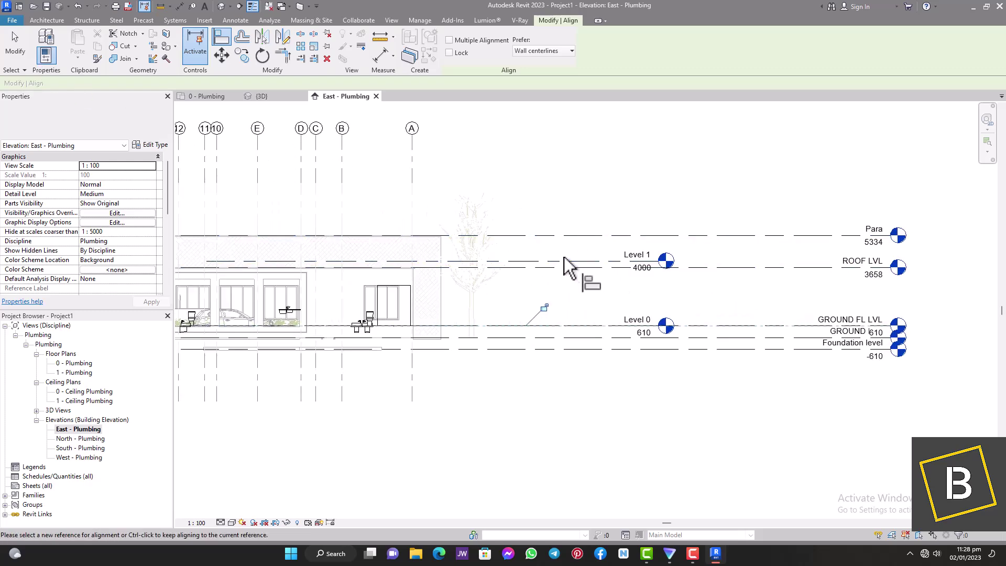
Step: Align Level 1 to the ROOF LVL line so its elevation reads 3658
left_click(564, 267)
left_click(562, 261)
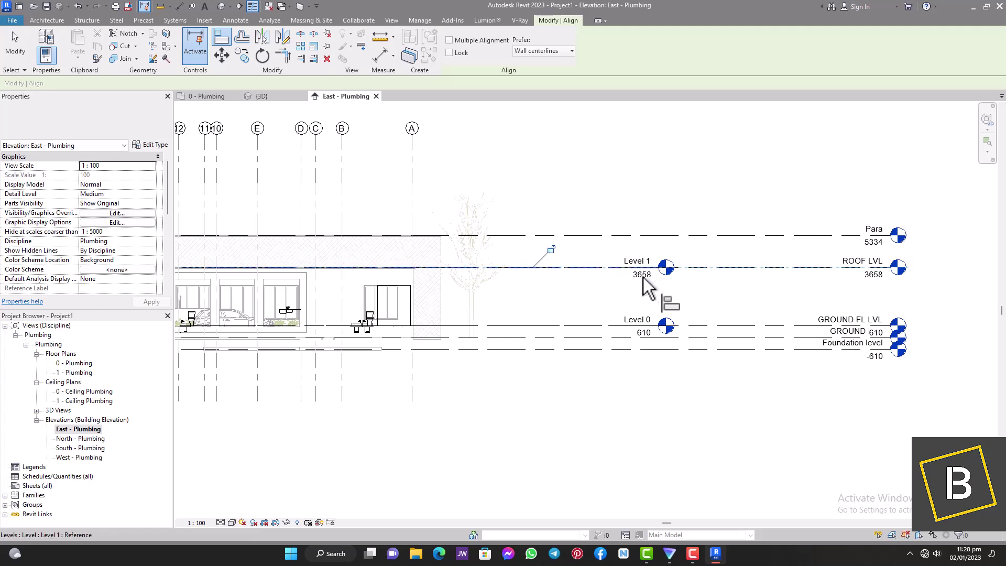
scroll(696, 294, "down", 2)
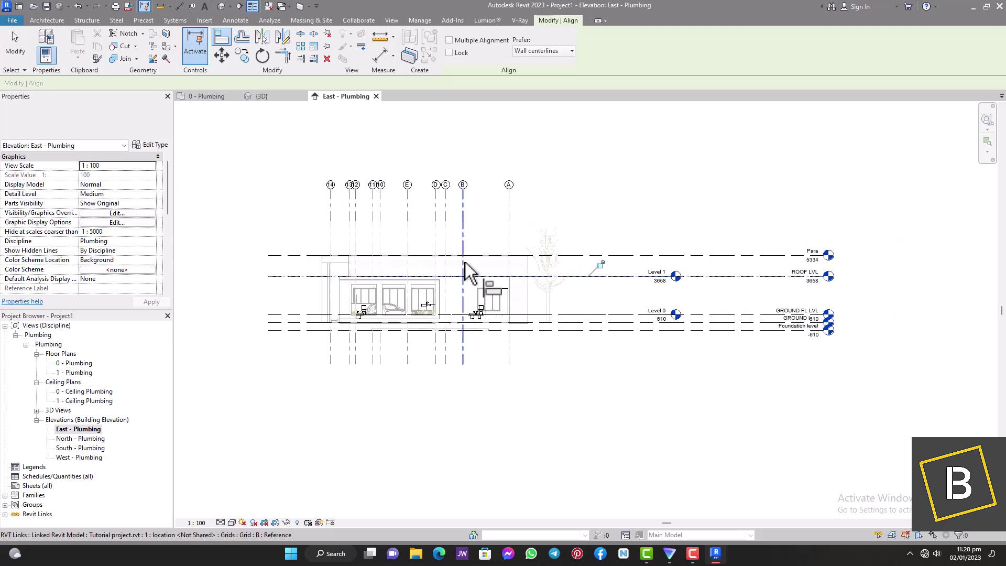
Step: Open the 0 - Plumbing floor plan from the Project Browser
double_click(79, 363)
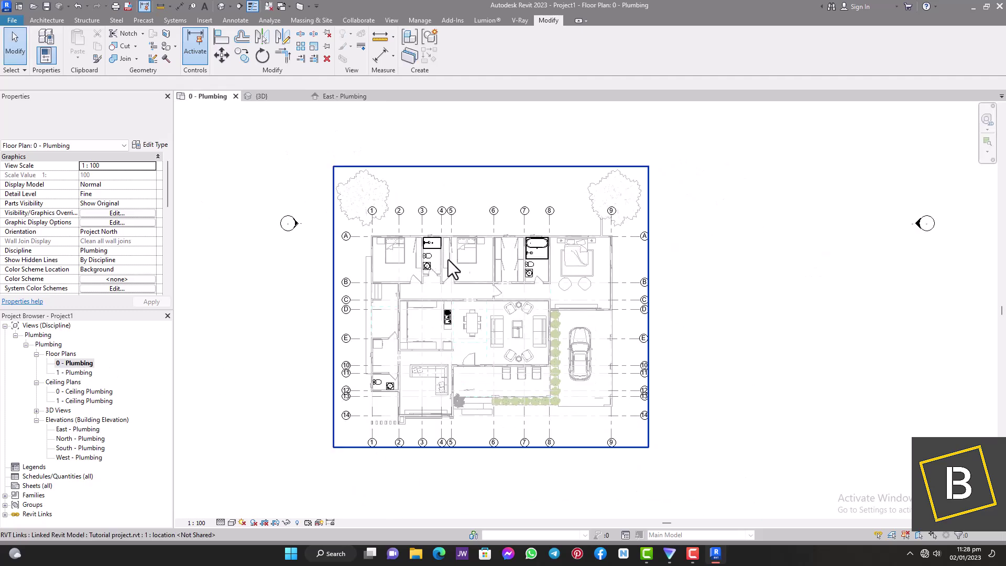
scroll(440, 256, "up", 4)
scroll(419, 266, "up", 2)
Step: Select and deselect the linked house model to check its bathroom fixtures along grids 1–9
left_click(420, 198)
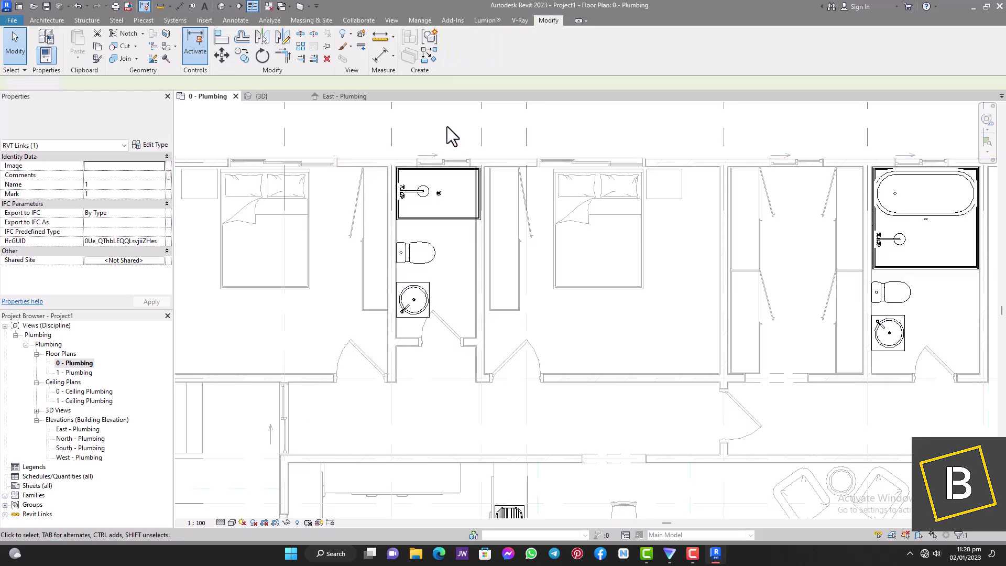
left_click(447, 126)
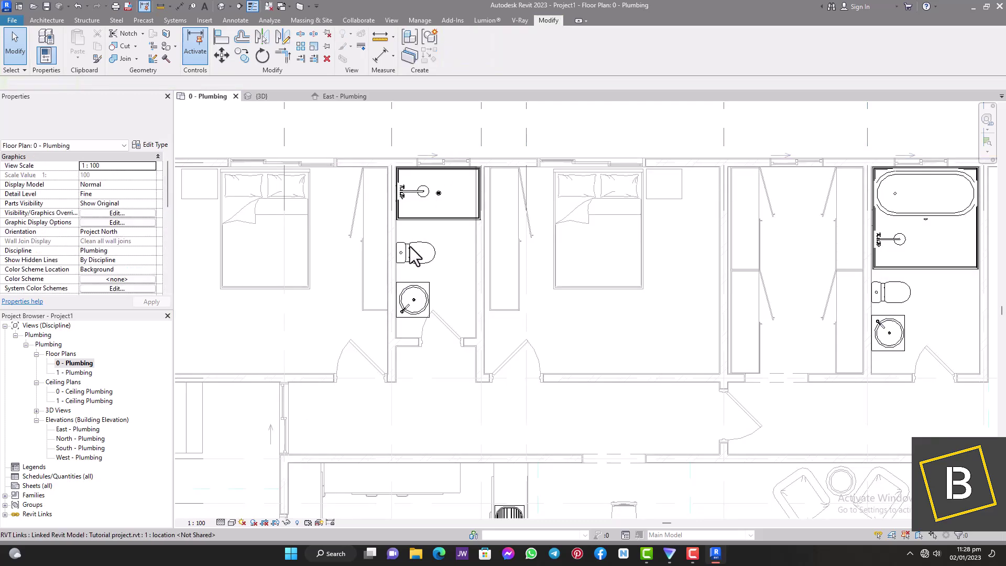
scroll(411, 253, "up", 3)
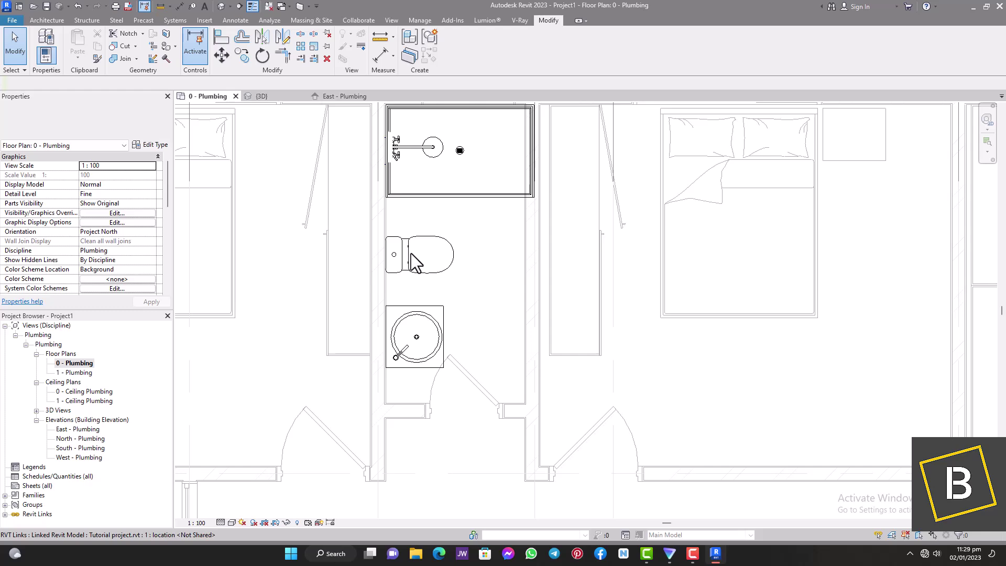
left_click(419, 259)
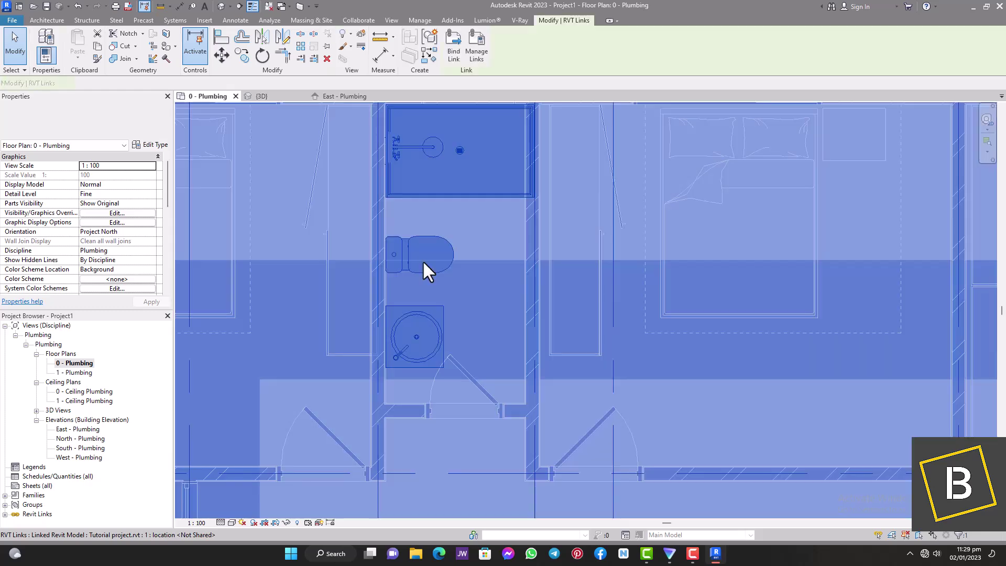
scroll(423, 338, "down", 2)
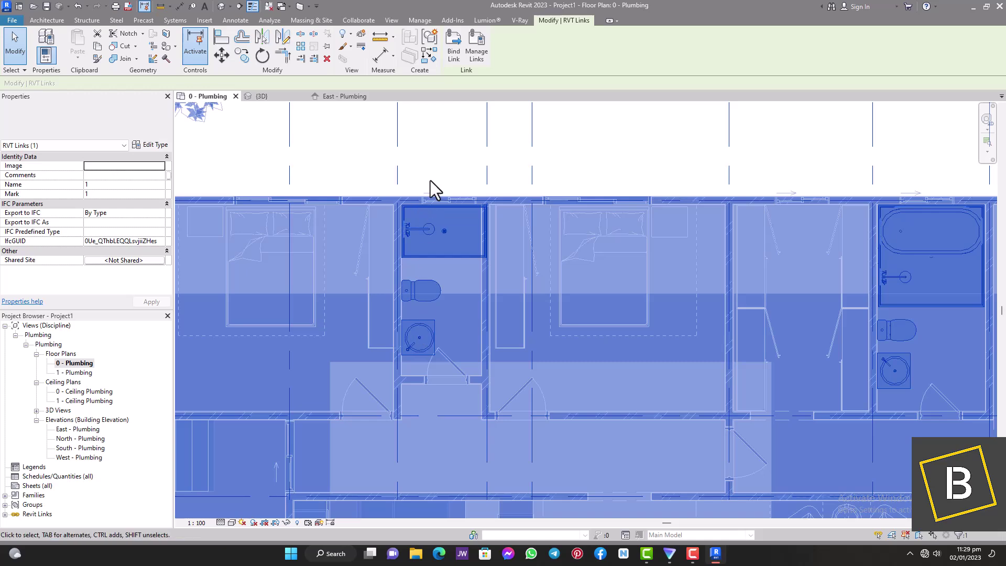
left_click(433, 188)
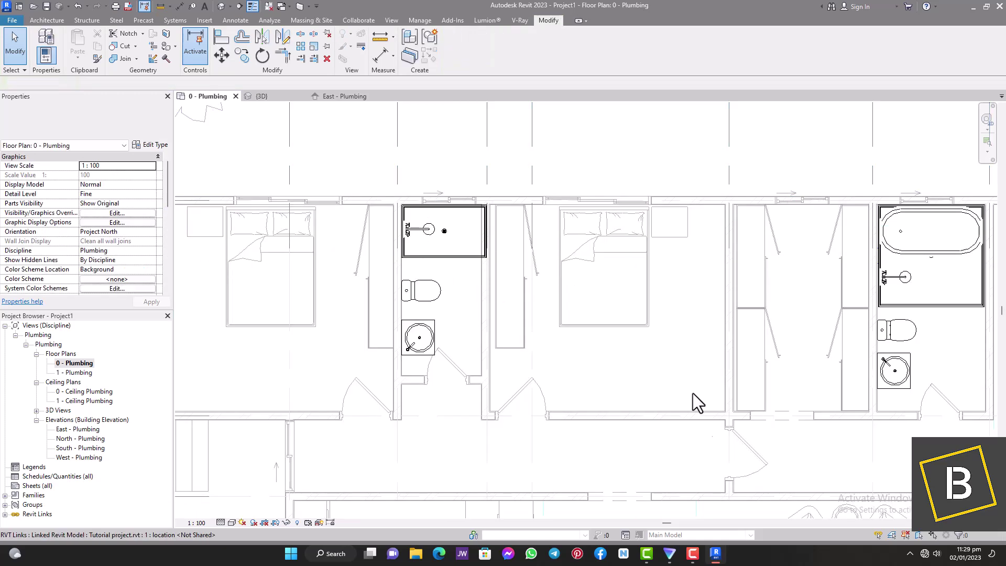
scroll(456, 265, "down", 5)
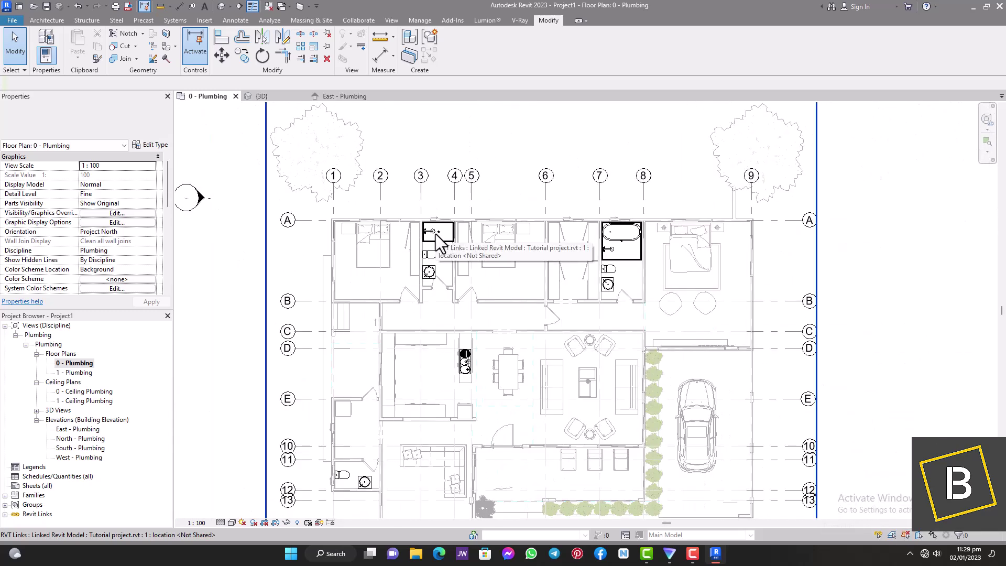
scroll(437, 235, "up", 3)
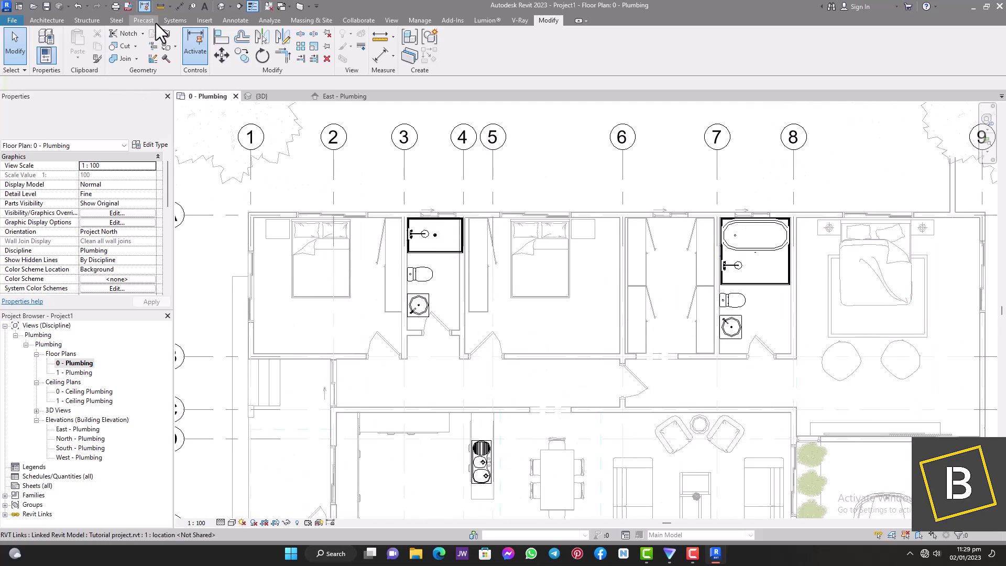
left_click(201, 22)
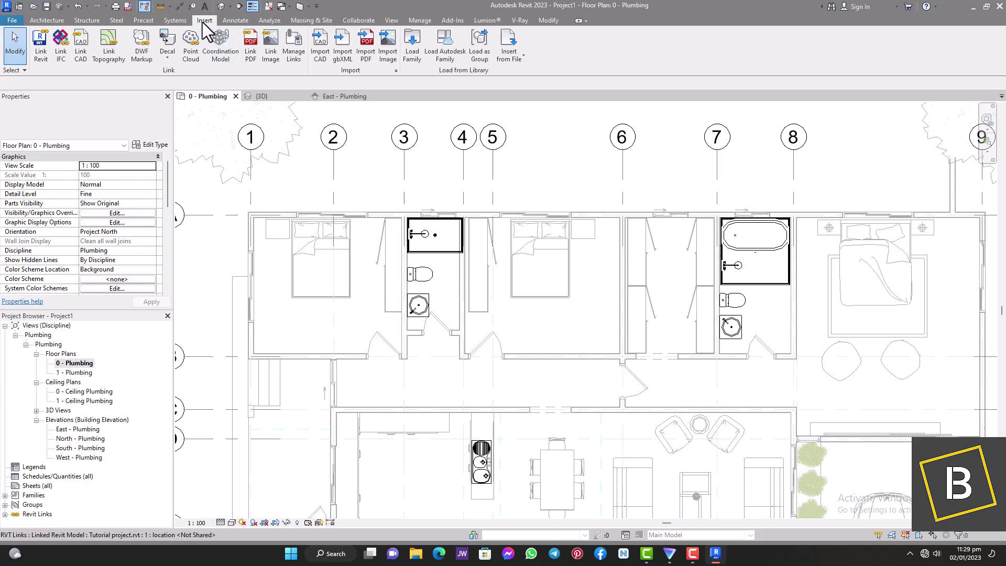
Step: In Load Family, browse via This PC to New Volume (D:) > Downloads > PLUMBING FAMILIES
left_click(418, 41)
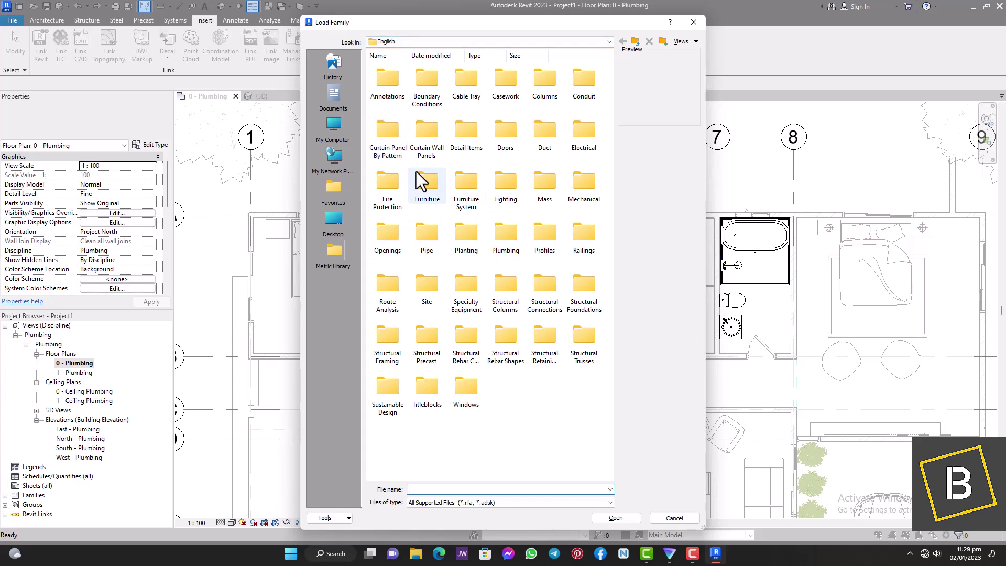
left_click(333, 129)
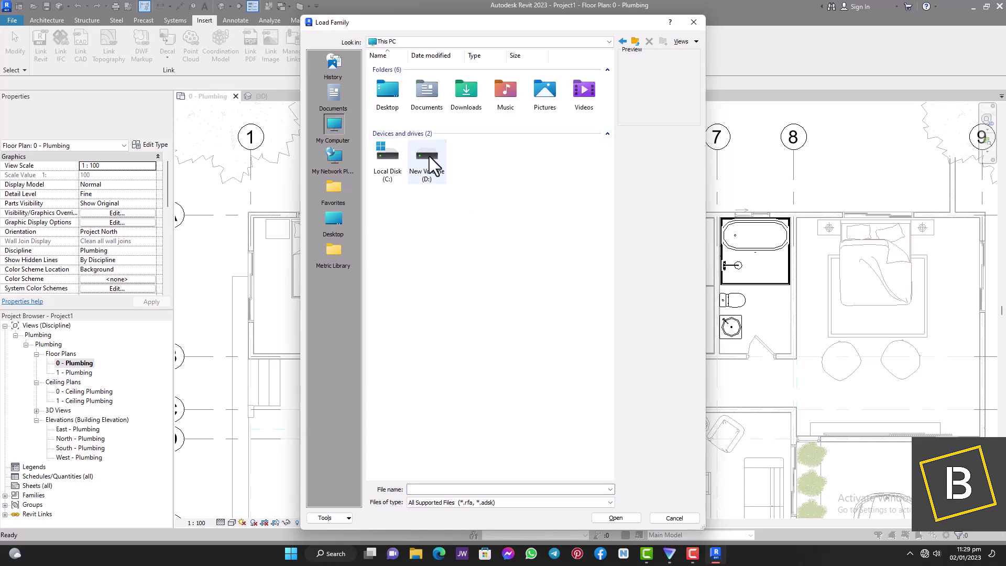
double_click(430, 156)
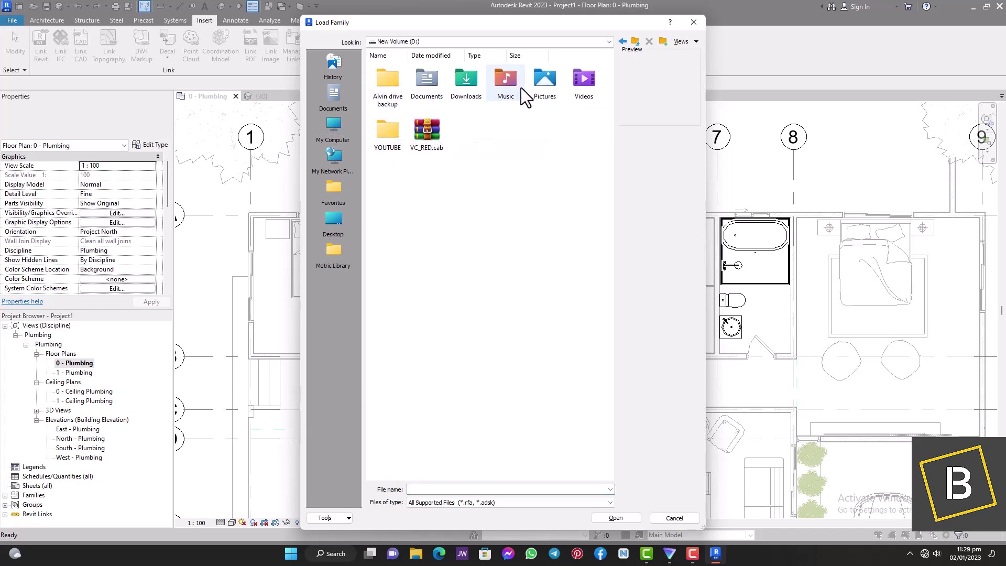
double_click(397, 122)
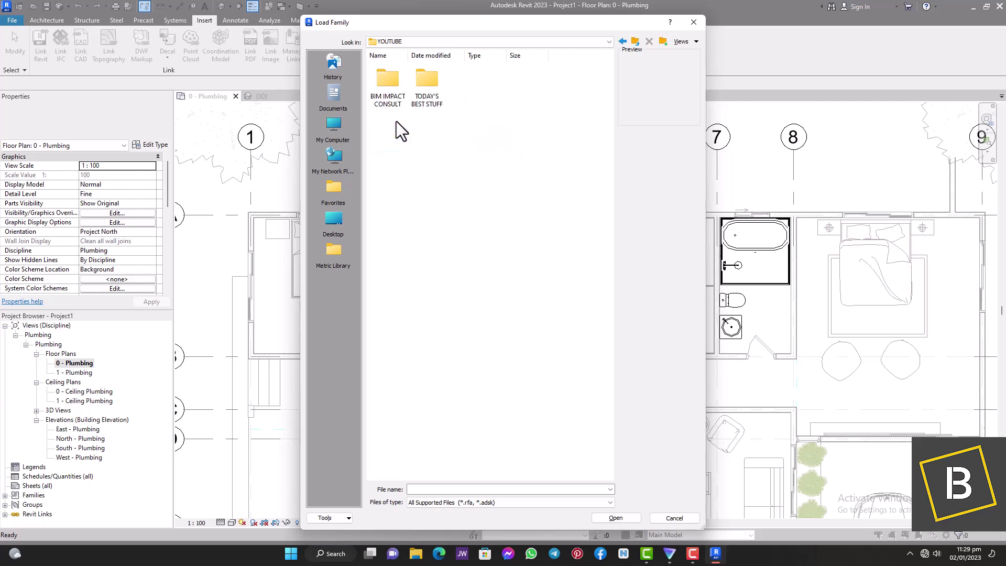
double_click(394, 79)
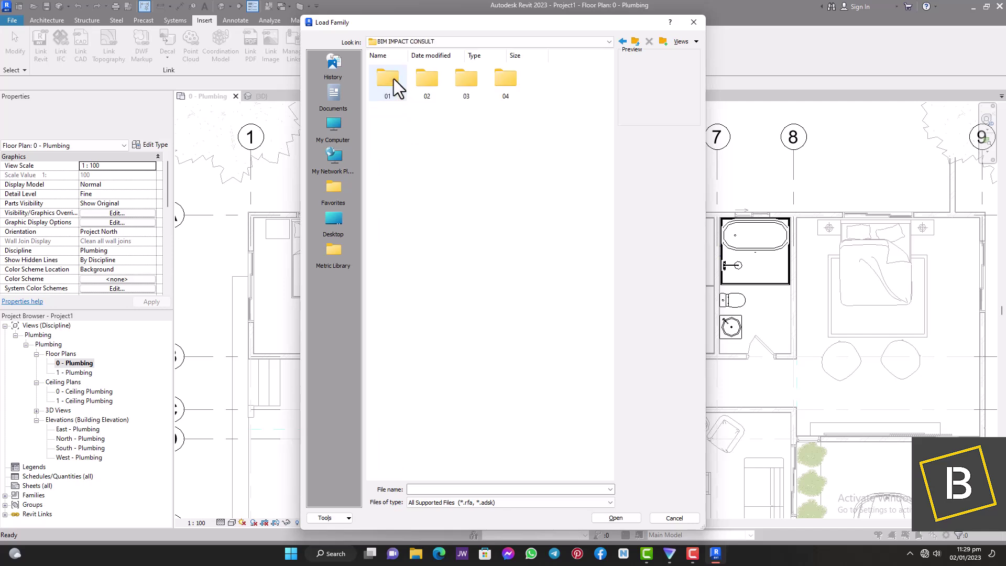
double_click(636, 41)
left_click(636, 42)
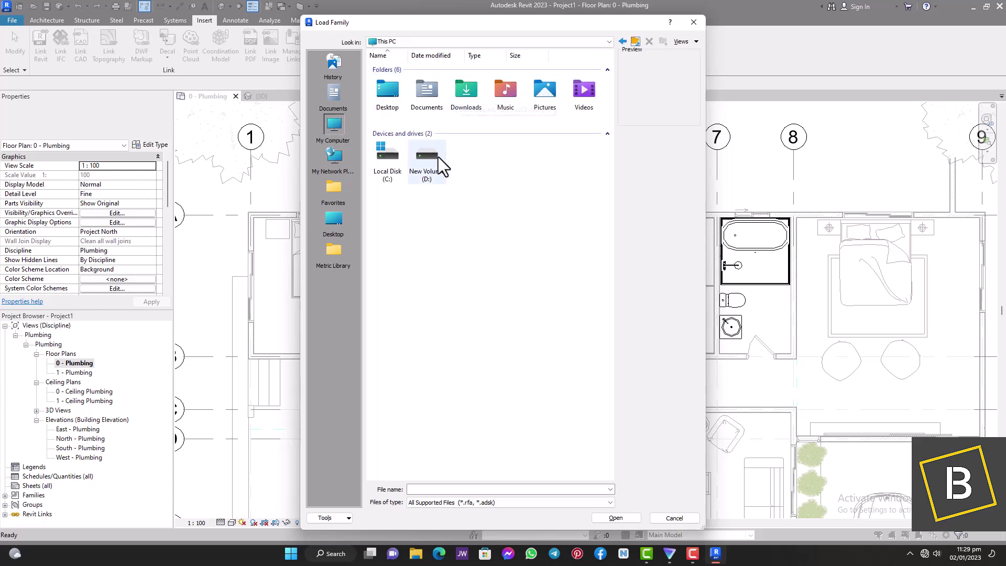
double_click(438, 157)
double_click(464, 89)
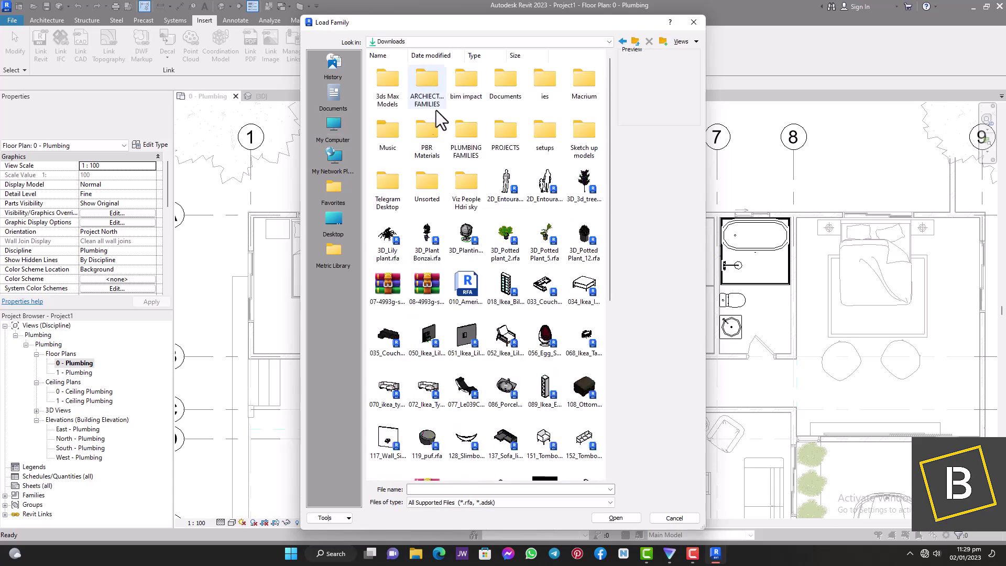
double_click(468, 132)
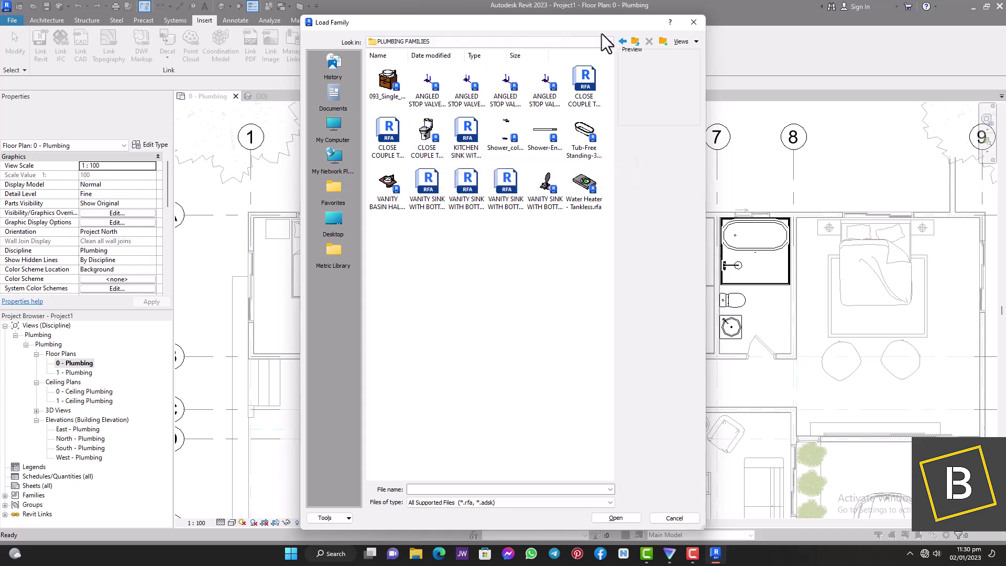
Step: Select the vanity sink, close-coupled toilet, shower column and free-standing tub families and load them
left_click_drag(557, 25, 616, 27)
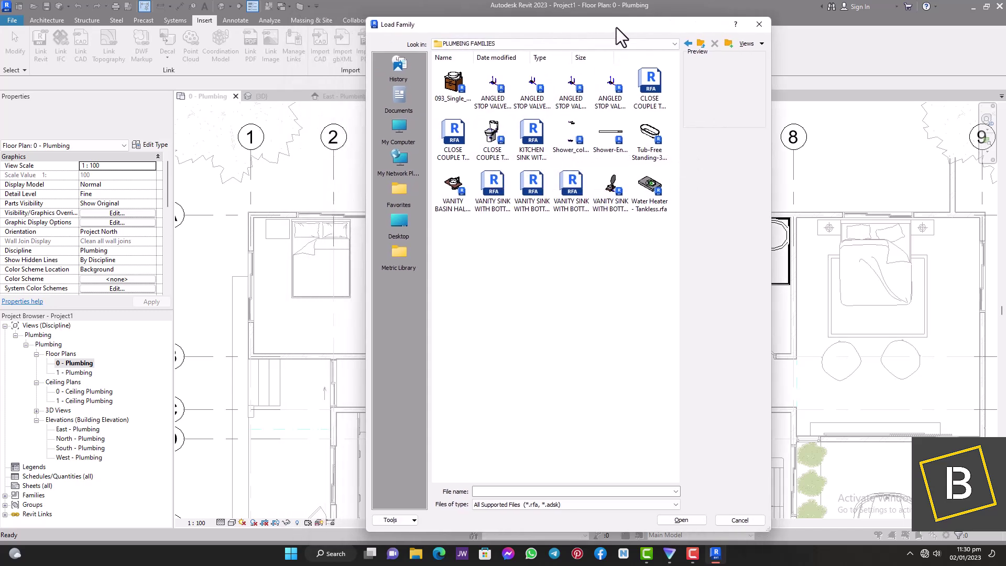
left_click(627, 198)
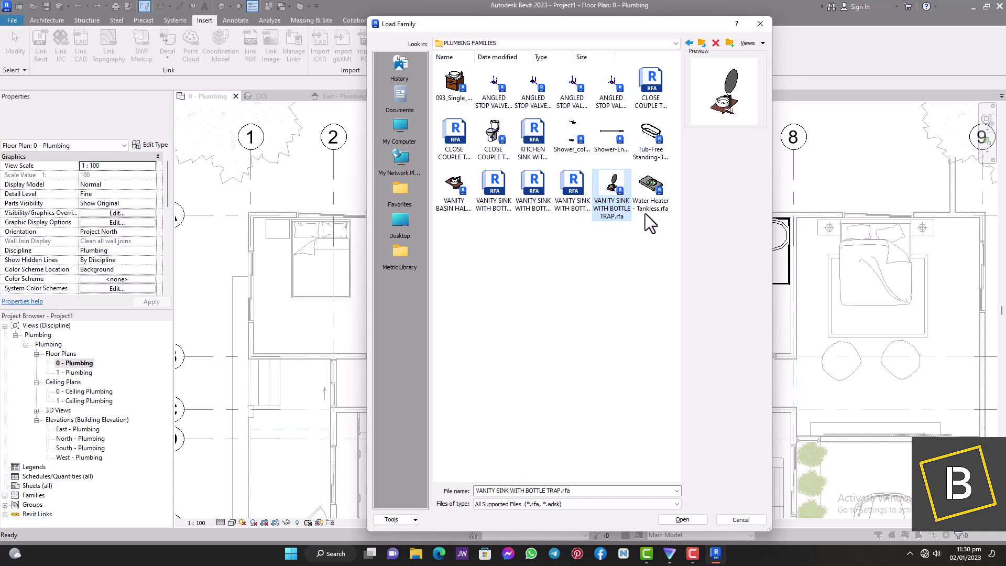
left_click(493, 131)
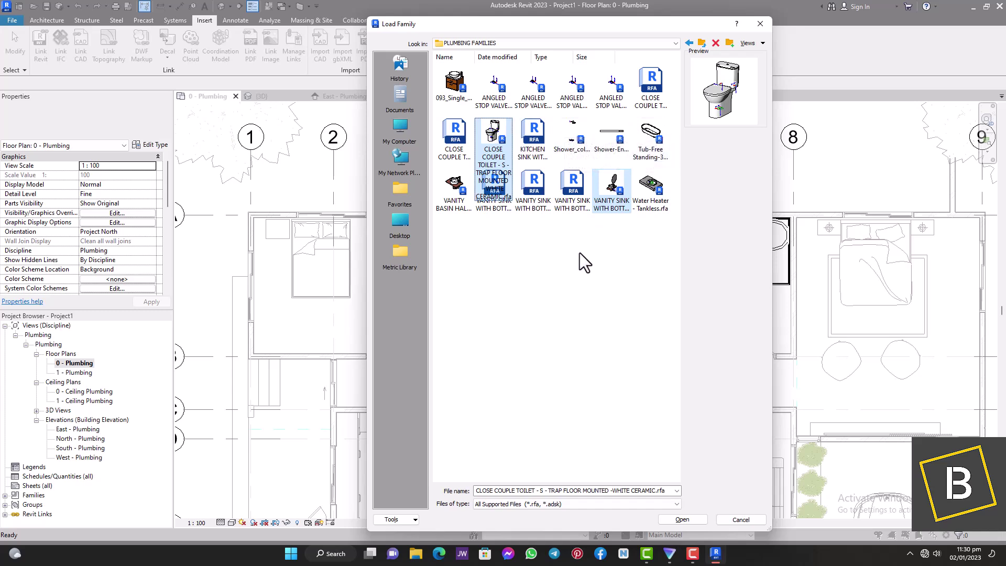
left_click(570, 135)
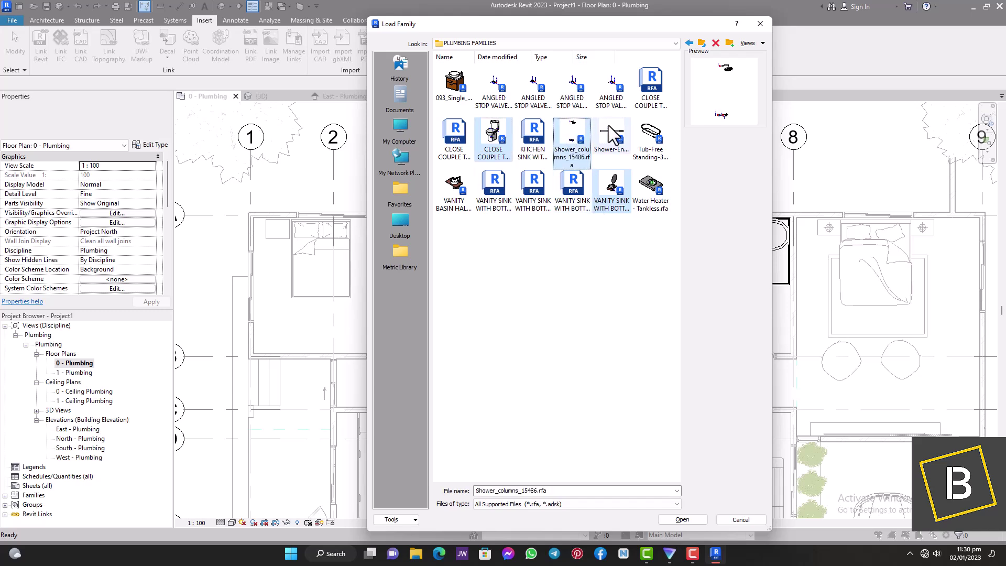
left_click(652, 135)
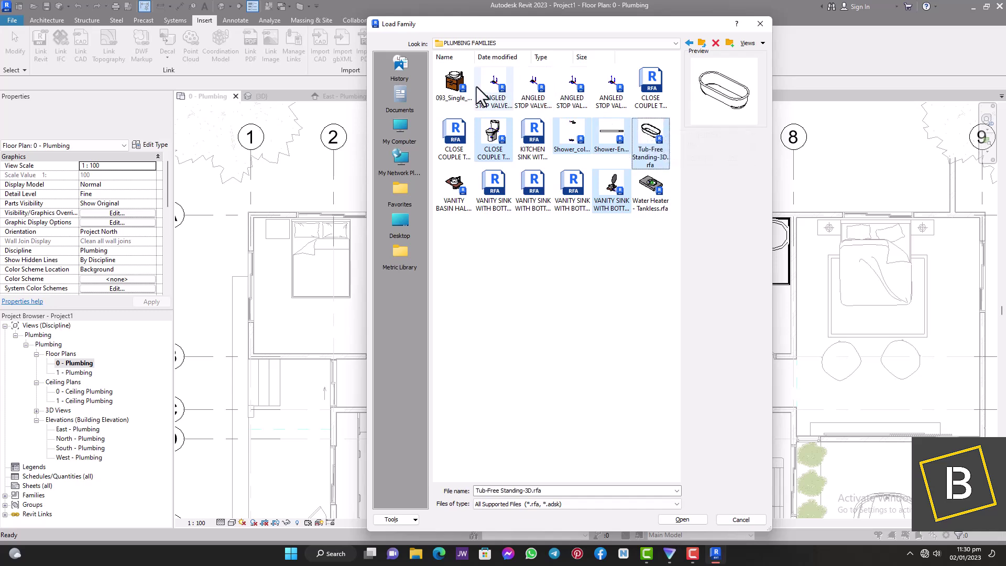
left_click(682, 519)
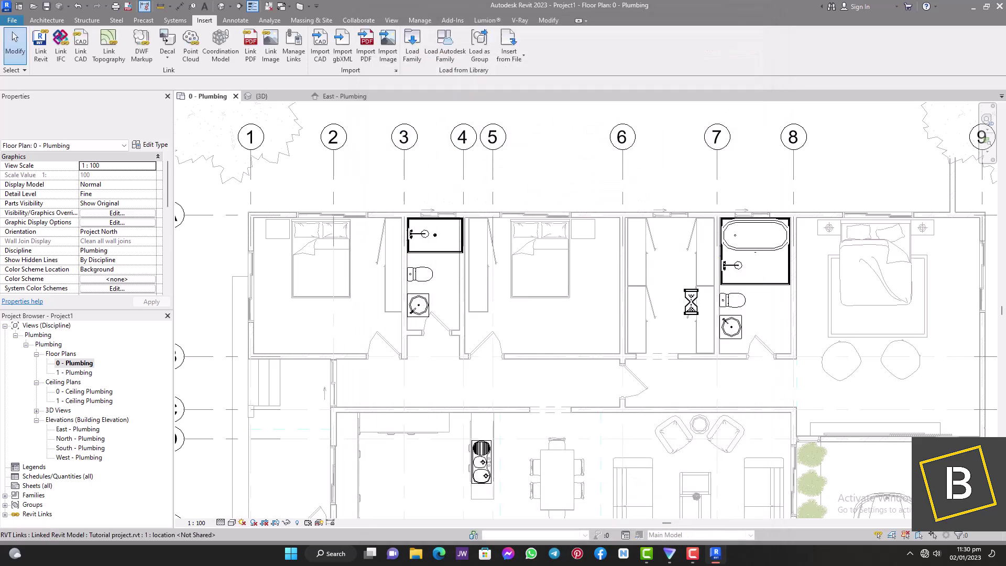
Step: Start a Component placement using the VANITY SINK WITH BOTTLE TRAP : Sink - Bathroom (2) type
scroll(565, 244, "down", 5)
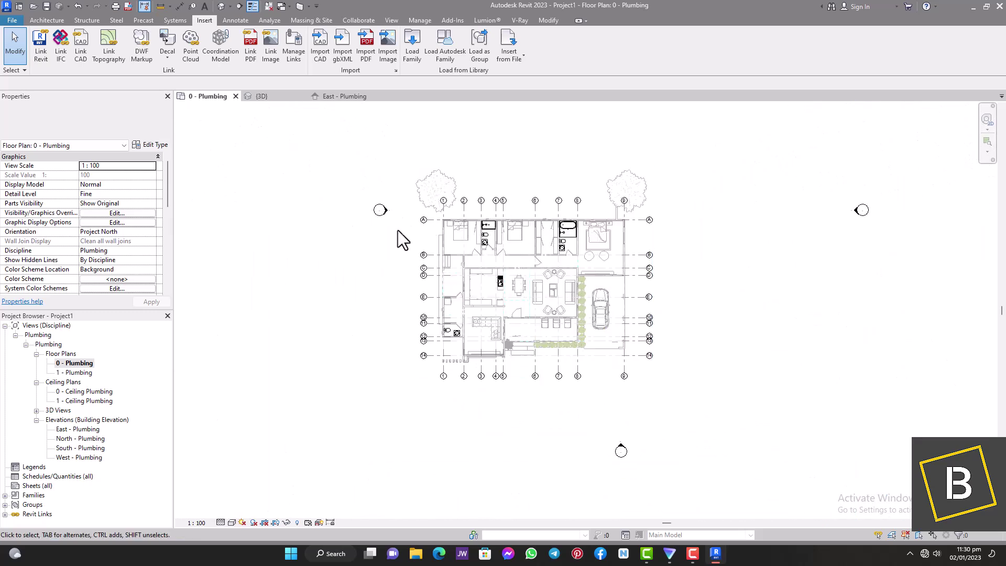
left_click(379, 212)
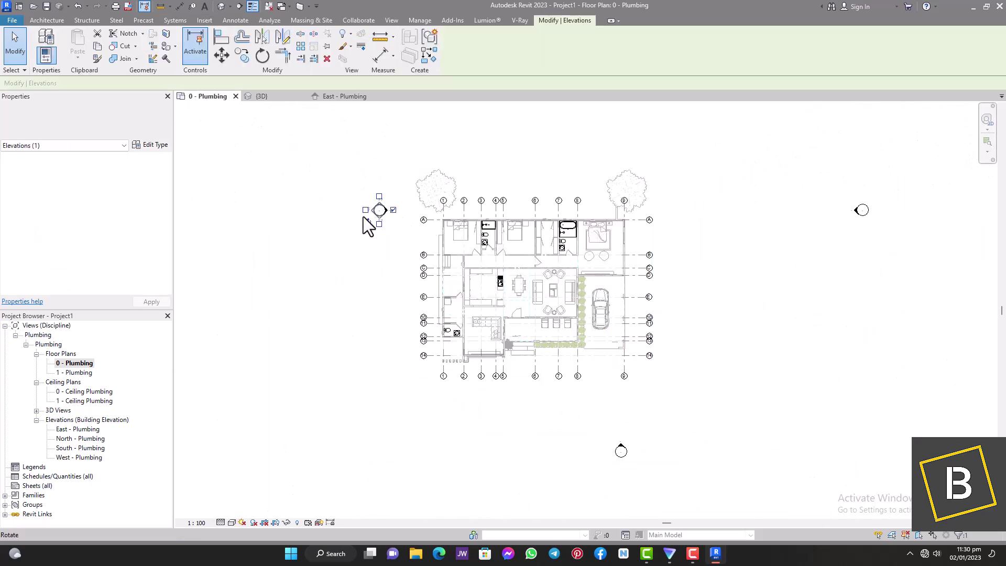
left_click(55, 20)
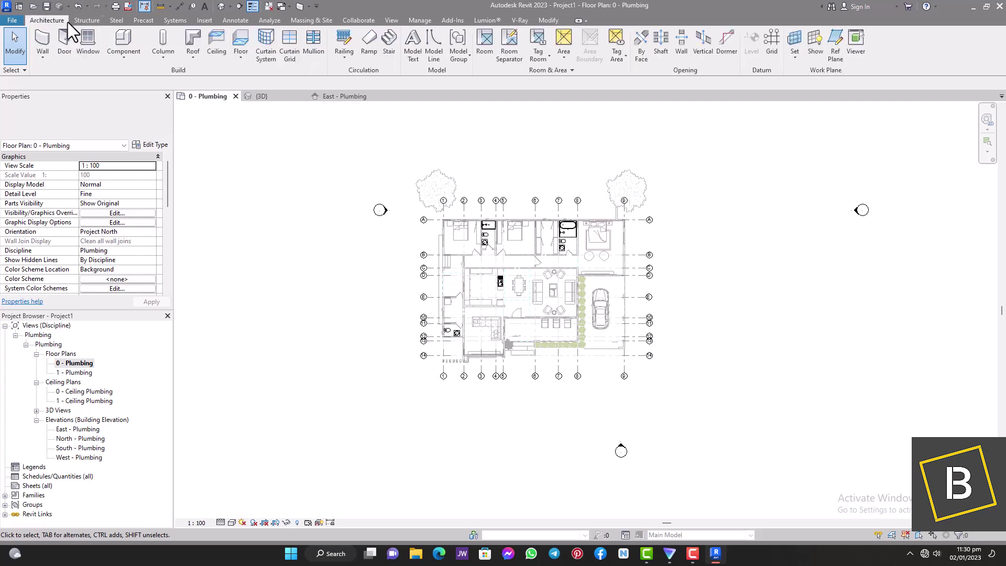
left_click(120, 38)
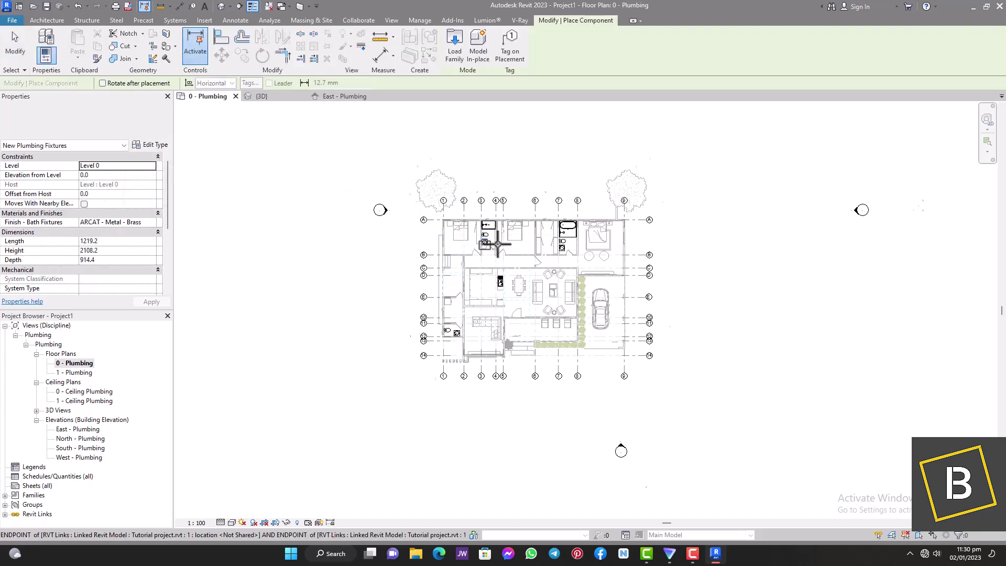
scroll(534, 242, "up", 6)
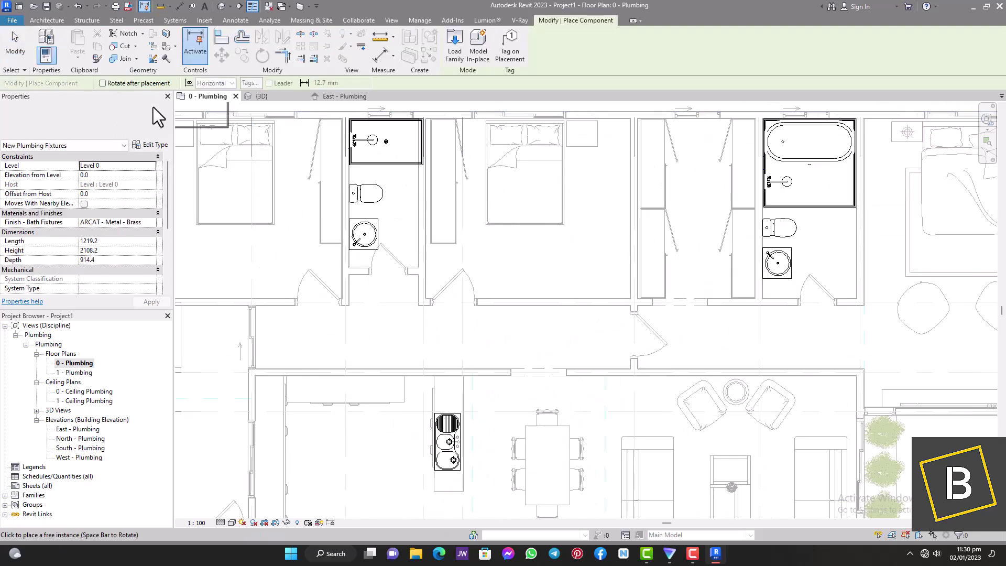
left_click(152, 114)
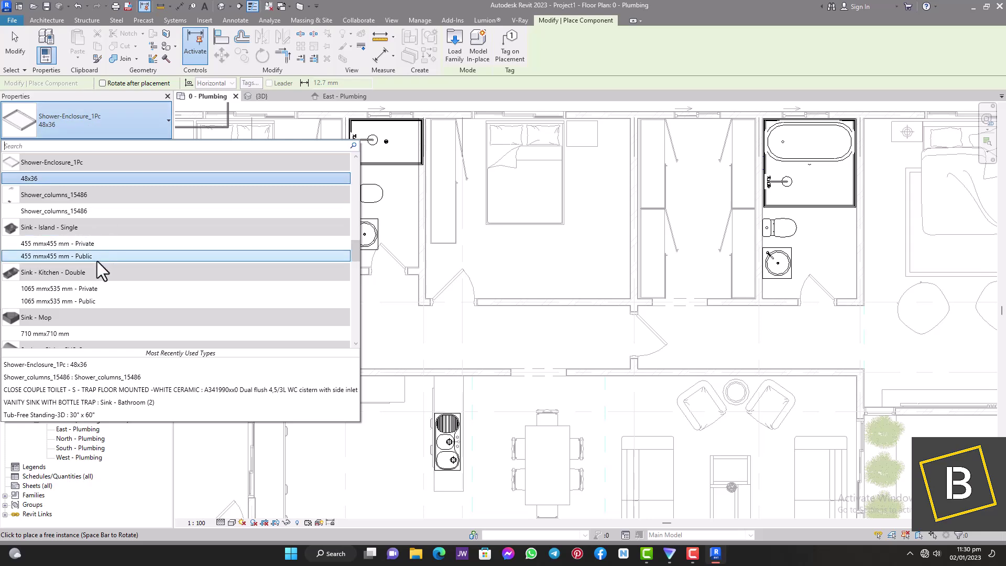
scroll(121, 289, "down", 8)
scroll(124, 291, "up", 5)
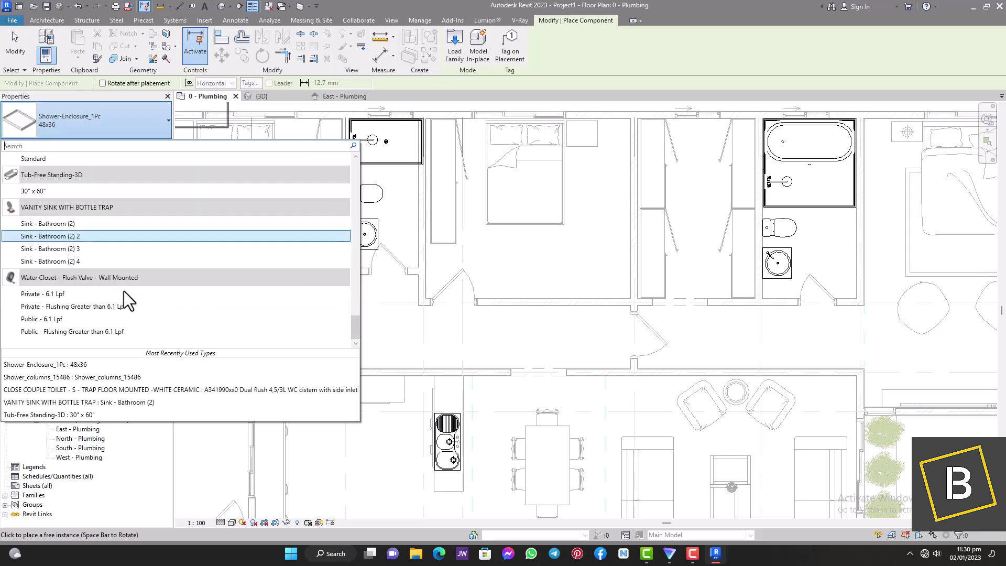
left_click(71, 225)
Step: Place two Sink - Bathroom (2) vanity sinks against the bathroom walls
scroll(788, 273, "up", 5)
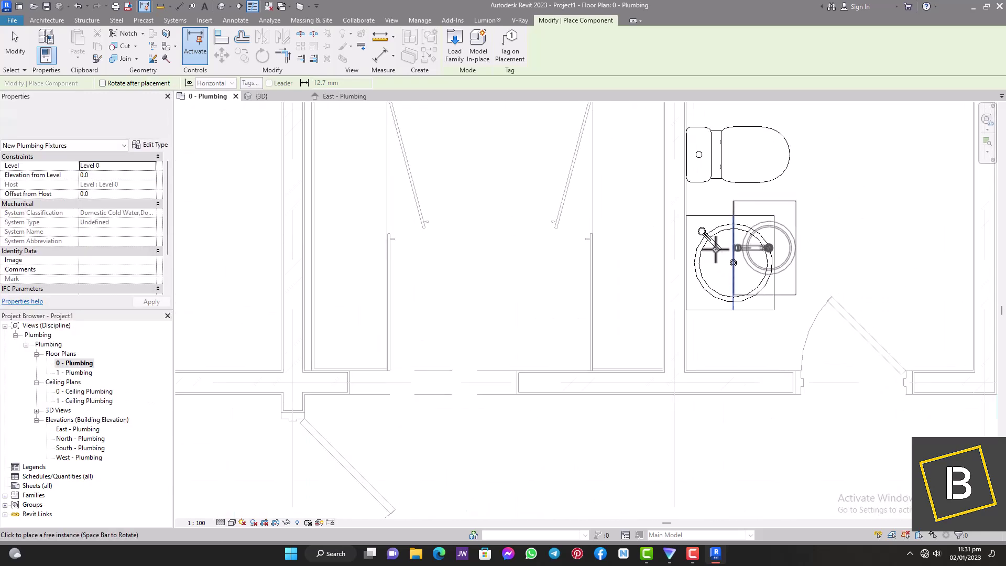
scroll(703, 252, "up", 2)
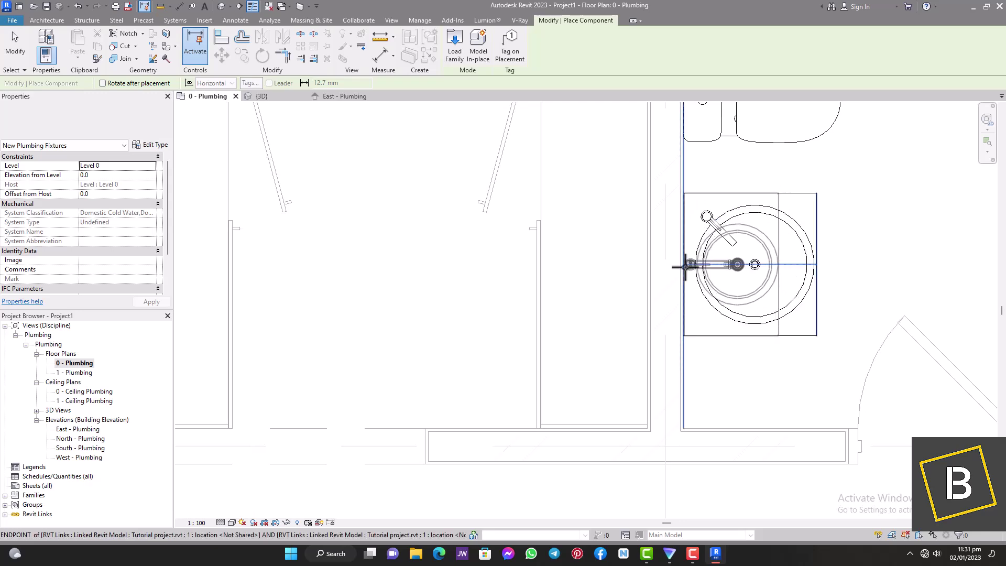
left_click(685, 266)
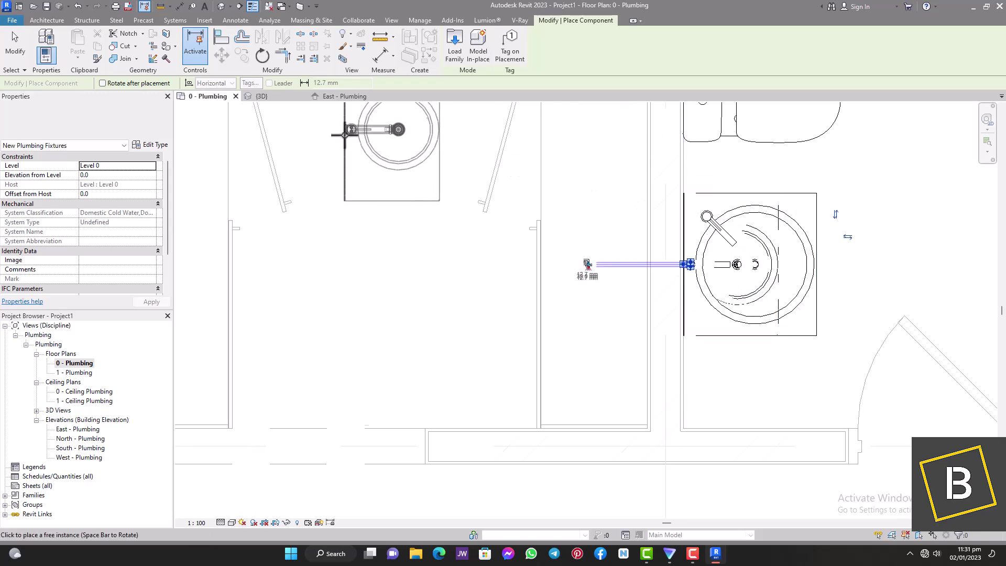
scroll(808, 304, "down", 5)
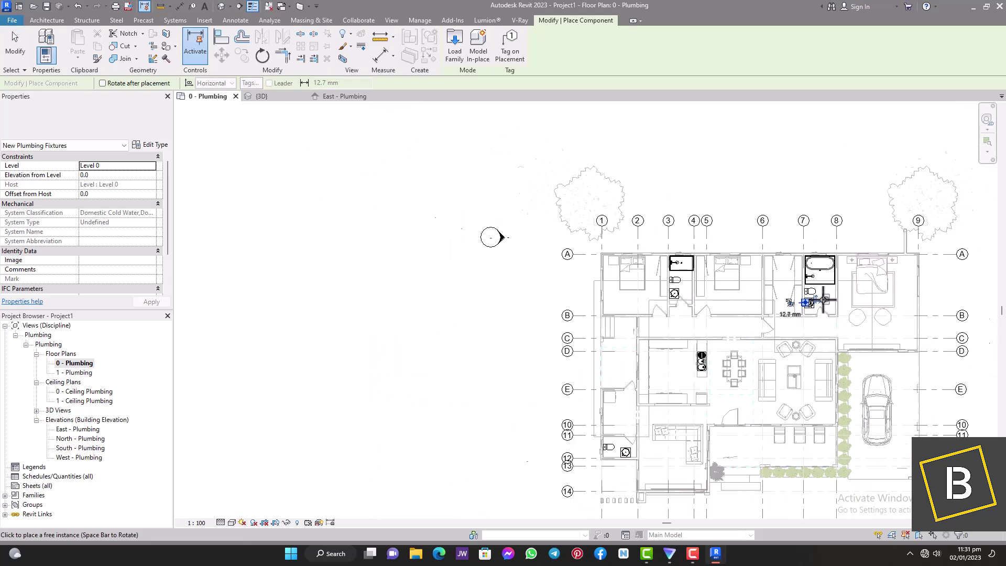
scroll(686, 303, "up", 1)
scroll(687, 303, "up", 6)
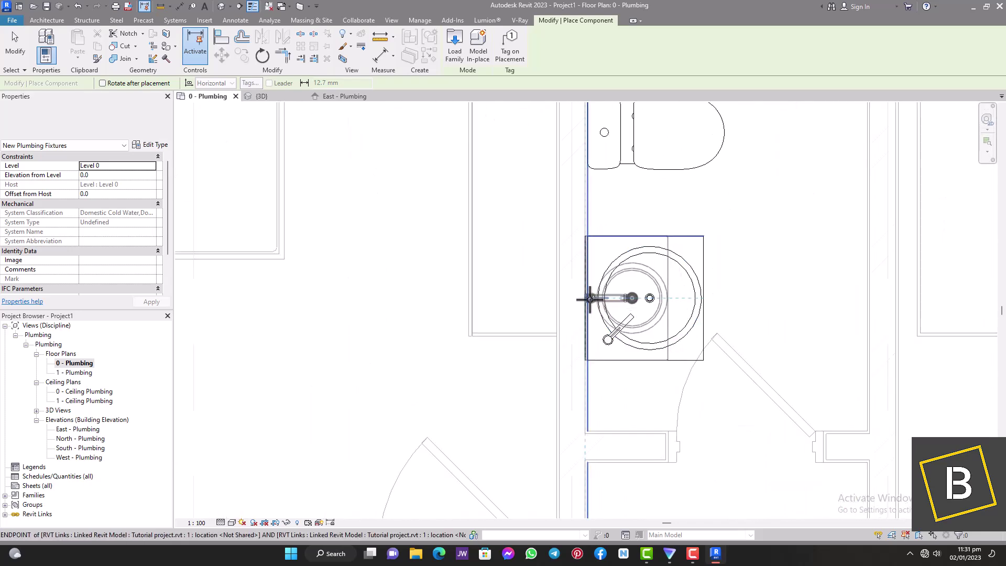
left_click(590, 299)
scroll(772, 232, "down", 8)
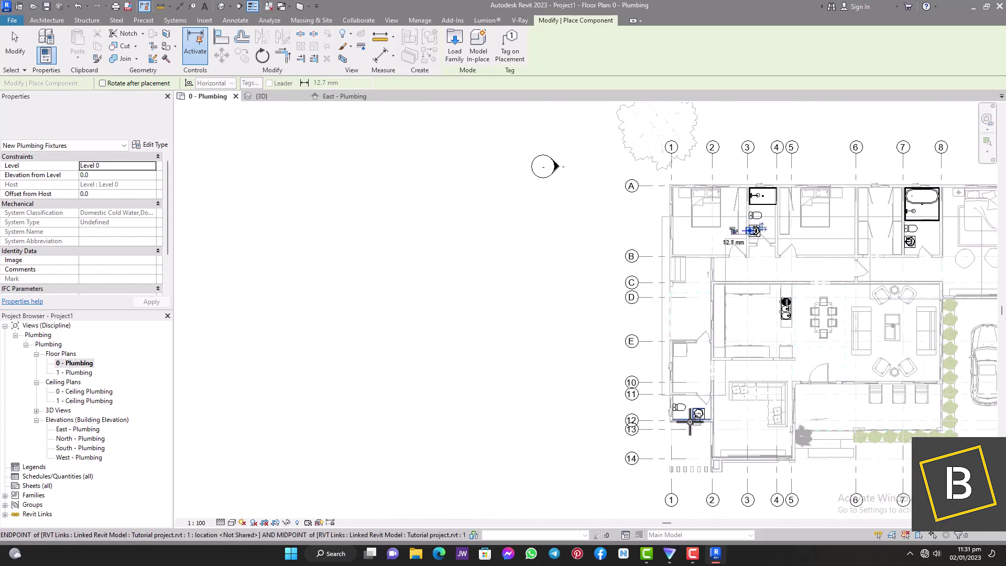
scroll(690, 420, "up", 8)
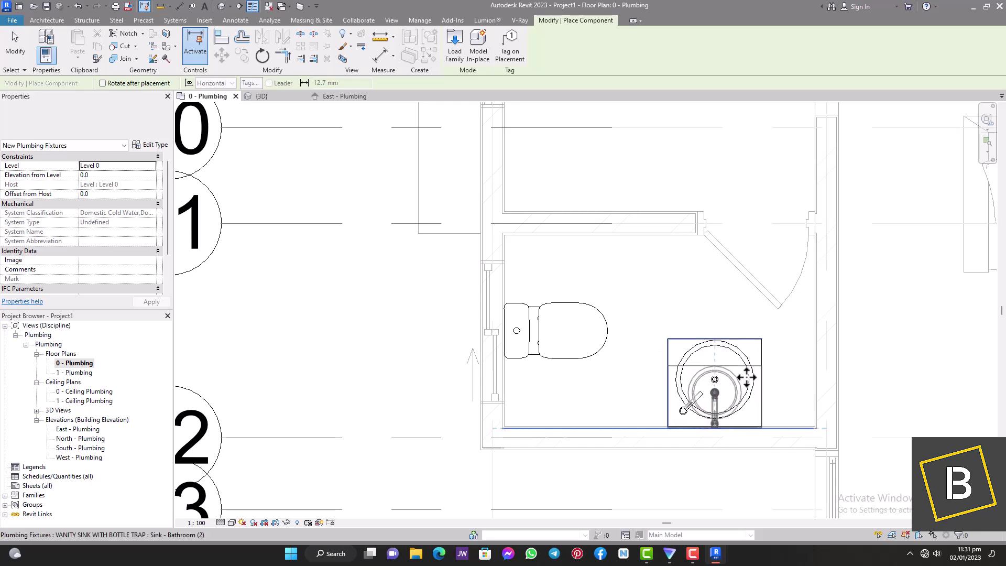
scroll(671, 401, "down", 6)
scroll(645, 372, "down", 3)
scroll(561, 218, "up", 2)
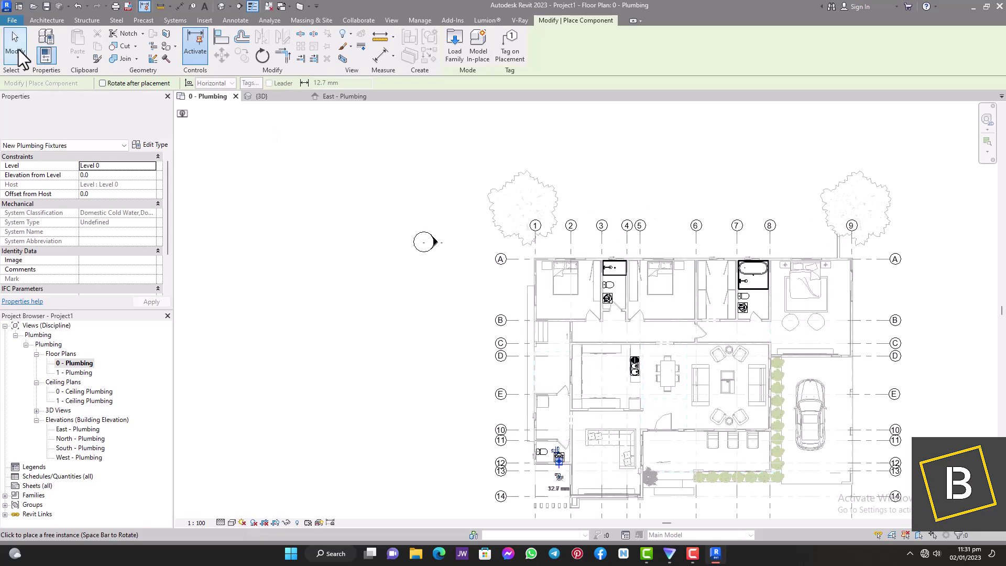
Step: Restart Component placement with the CLOSE COUPLE TOILET : A341990xx0 Dual flush WC type
left_click(16, 50)
left_click(120, 36)
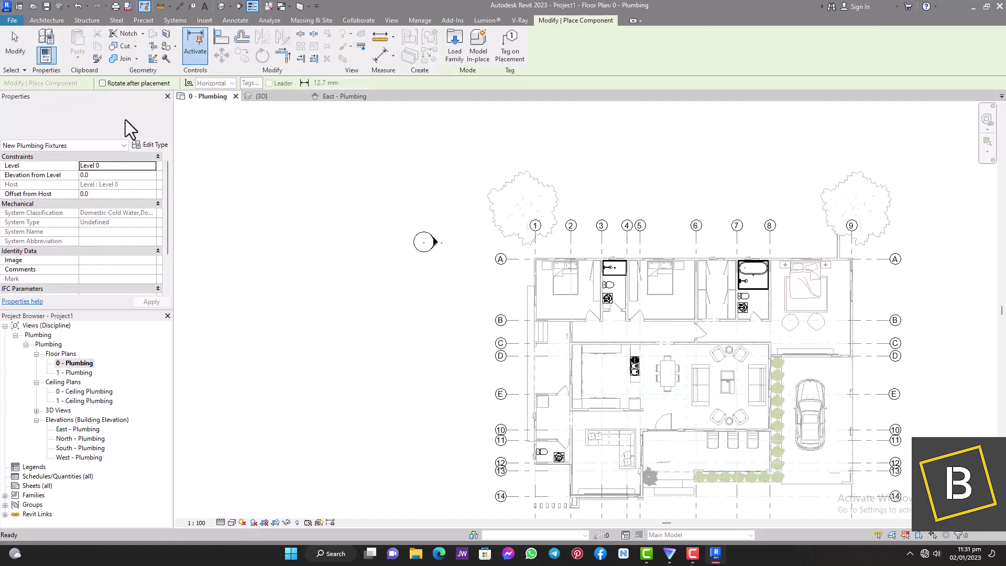
left_click(129, 121)
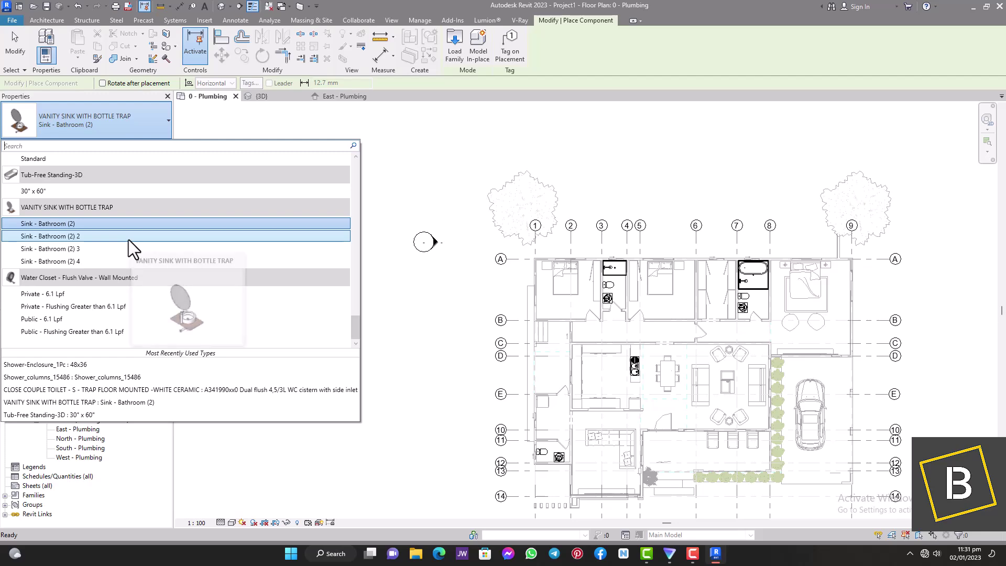
scroll(137, 282, "up", 5)
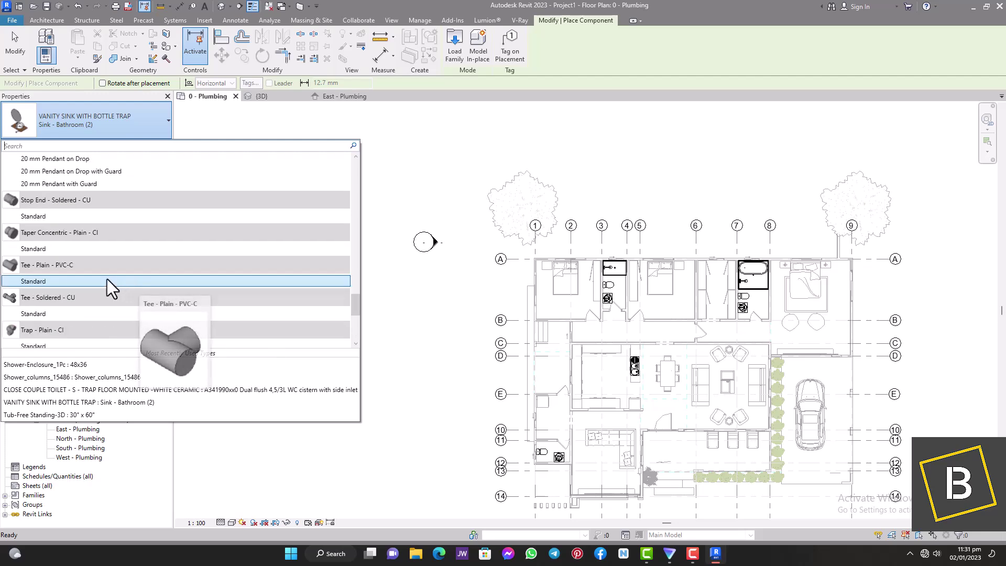
scroll(107, 279, "down", 2)
scroll(107, 279, "up", 5)
scroll(107, 279, "up", 10)
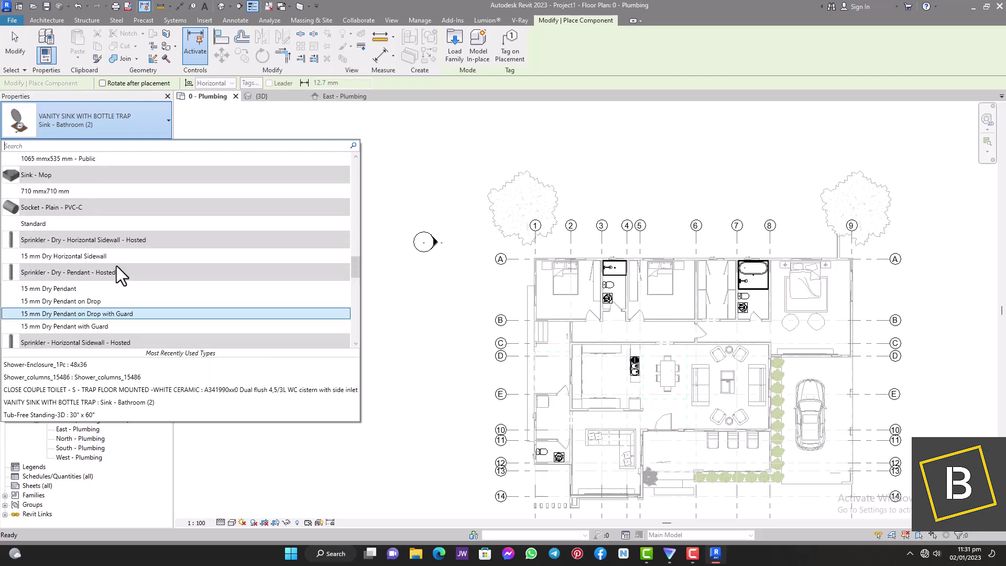
scroll(123, 247, "up", 3)
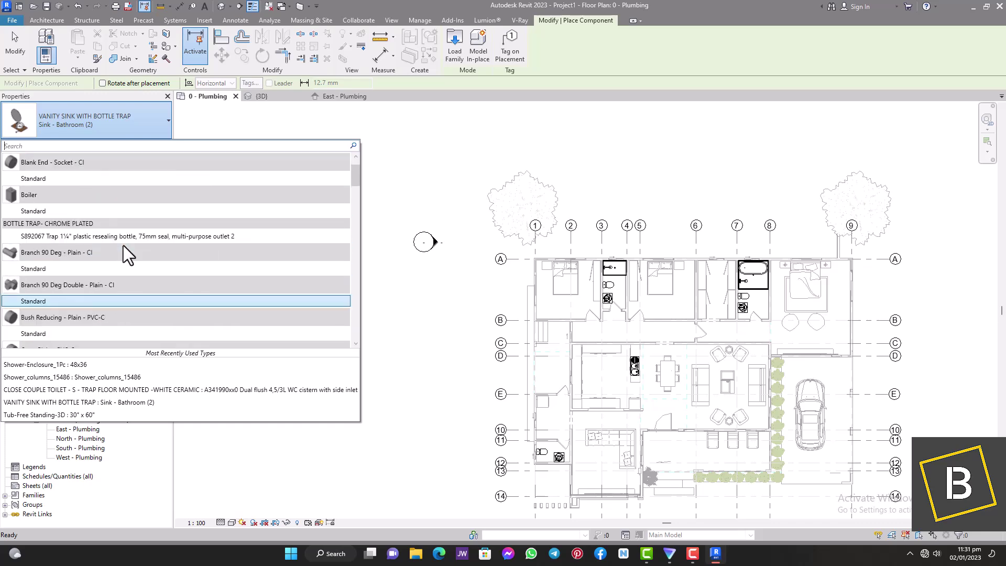
scroll(124, 246, "down", 2)
left_click(96, 310)
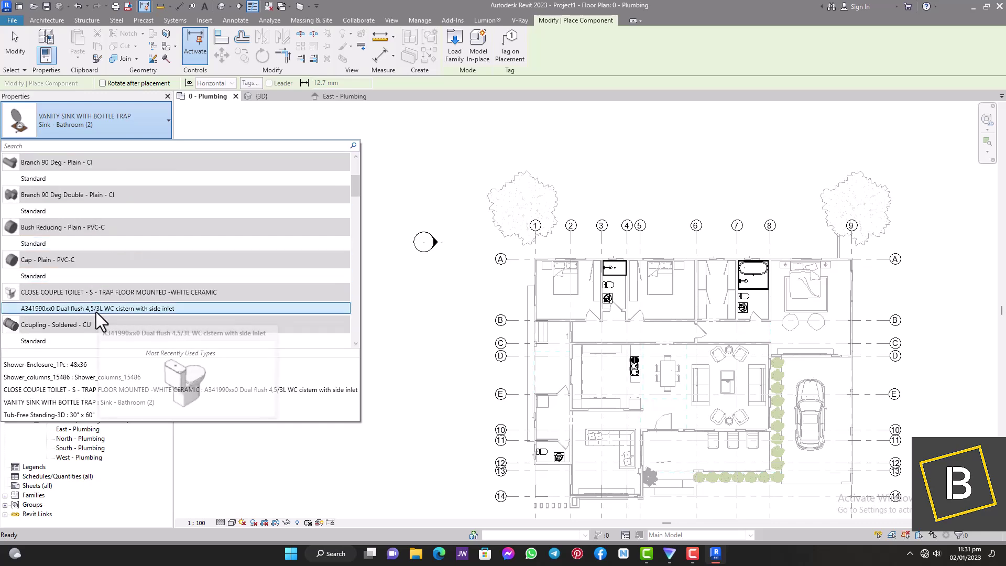
Step: Place dual flush toilets at the wall midpoints of all three bathrooms, then finish
scroll(762, 310, "up", 5)
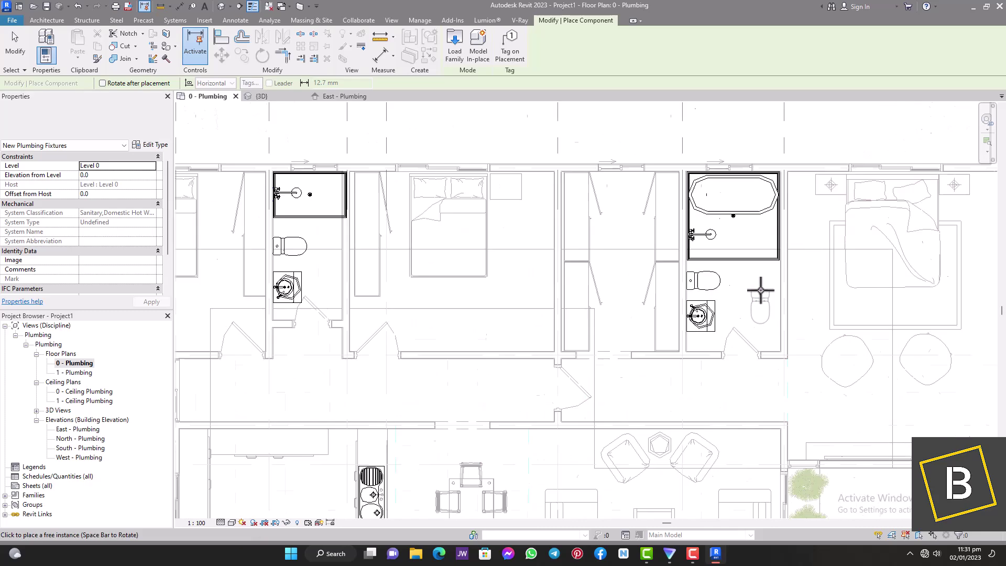
scroll(654, 271, "up", 4)
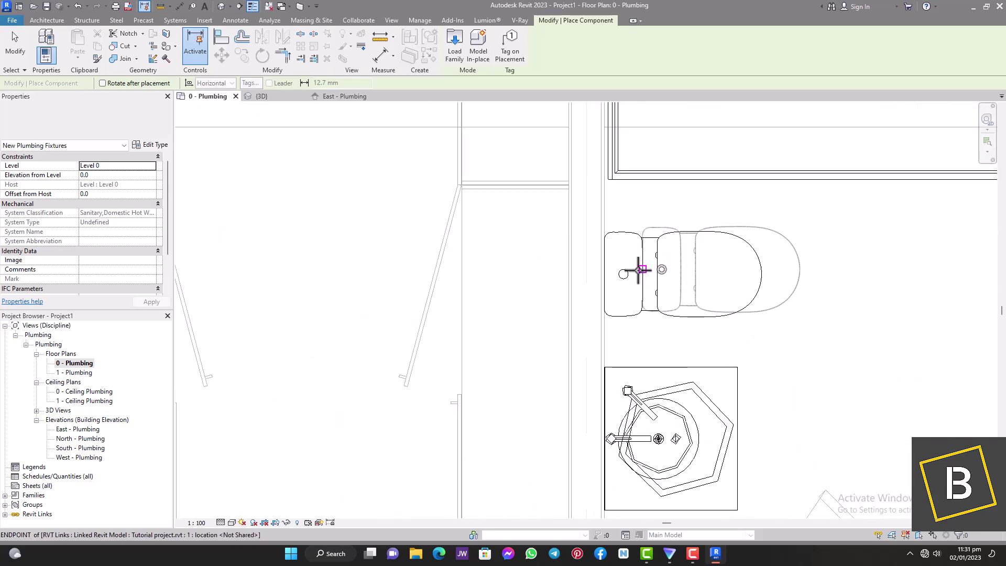
left_click(601, 275)
scroll(603, 273, "down", 6)
scroll(332, 233, "up", 8)
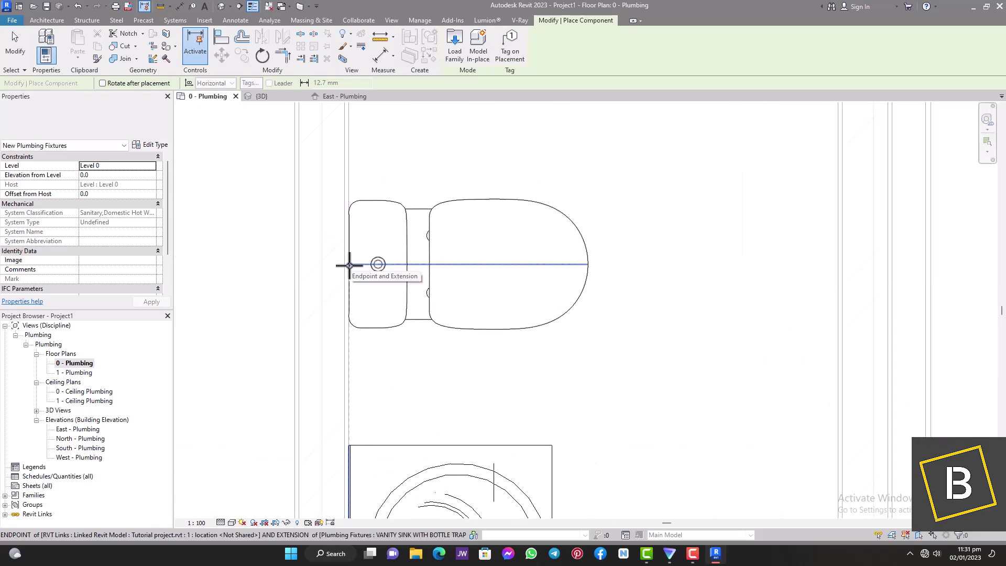
left_click(349, 265)
scroll(635, 265, "down", 8)
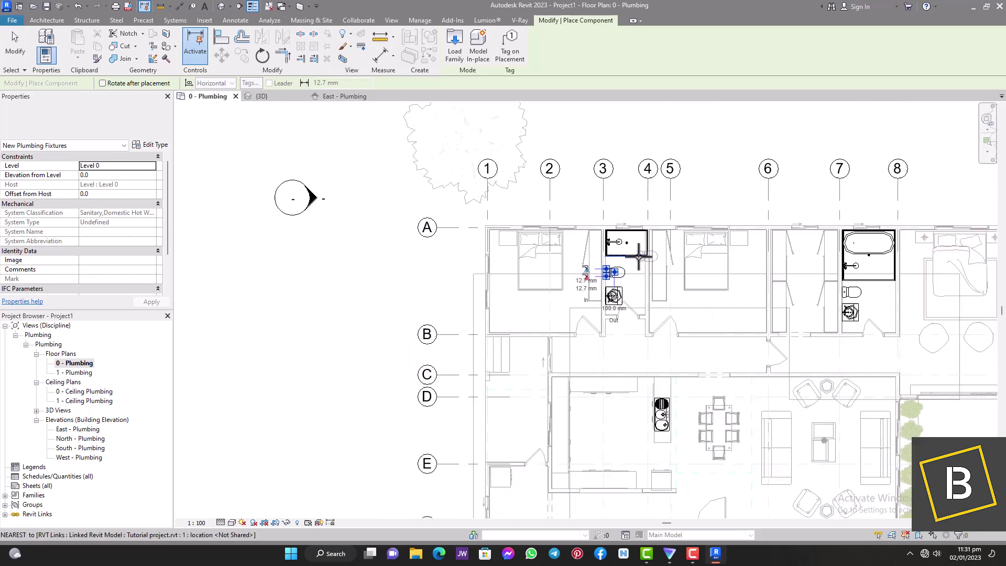
scroll(552, 427, "up", 6)
scroll(540, 427, "down", 2)
scroll(553, 435, "up", 3)
scroll(553, 435, "up", 3)
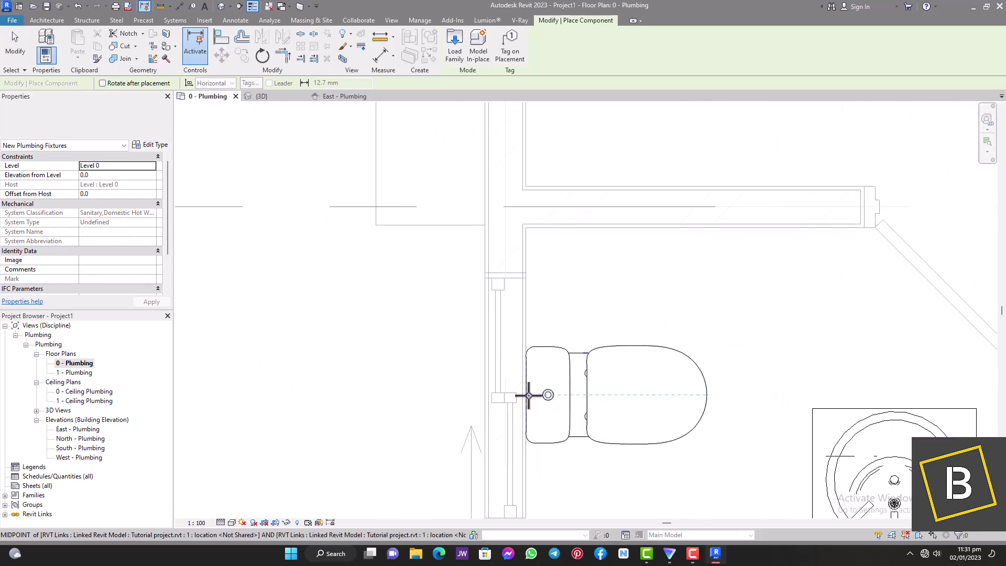
left_click(528, 396)
scroll(472, 377, "down", 8)
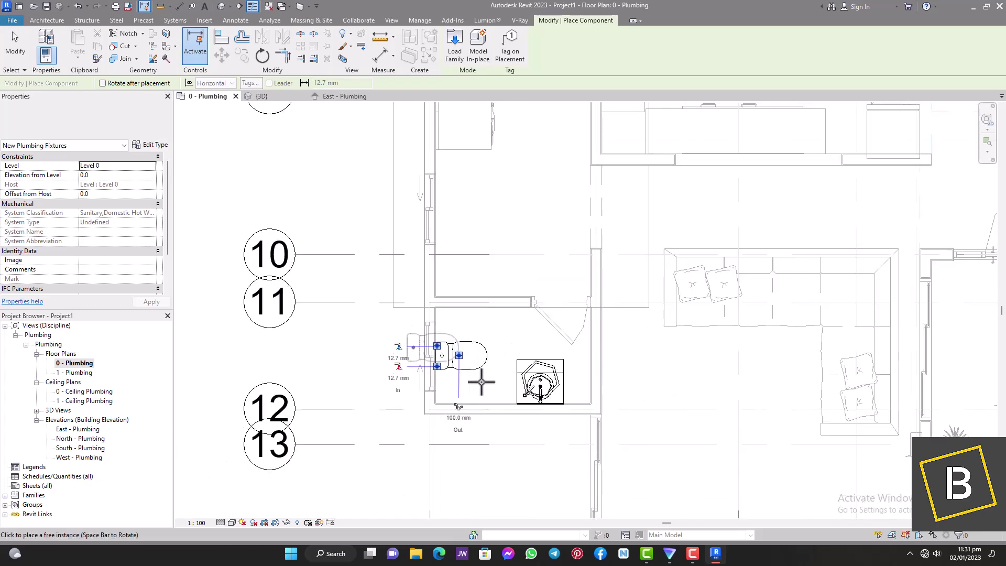
scroll(549, 390, "down", 3)
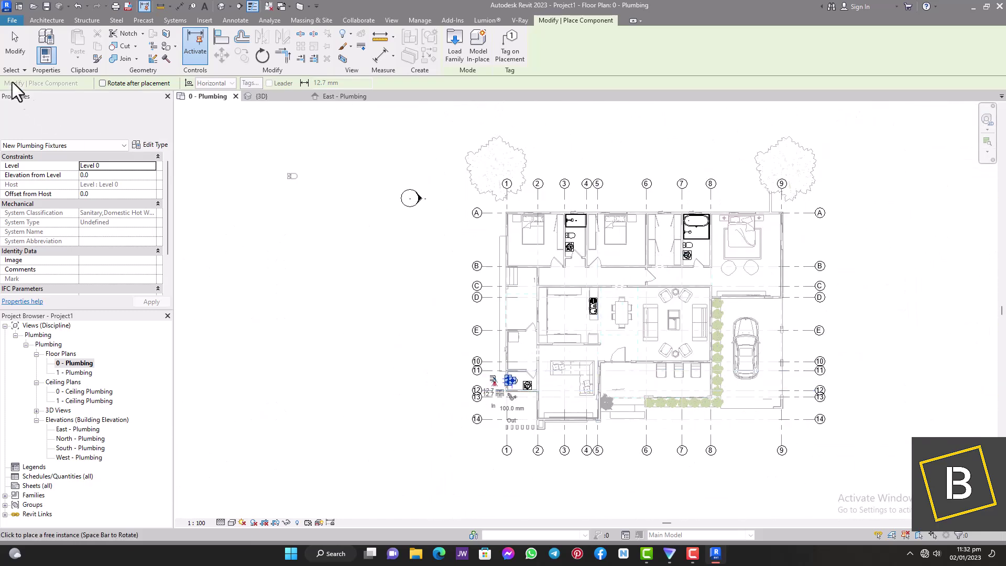
left_click(11, 53)
Step: Choose Shower-Enclosure_1Pc 48x36 and place one in the left bathroom
left_click(128, 40)
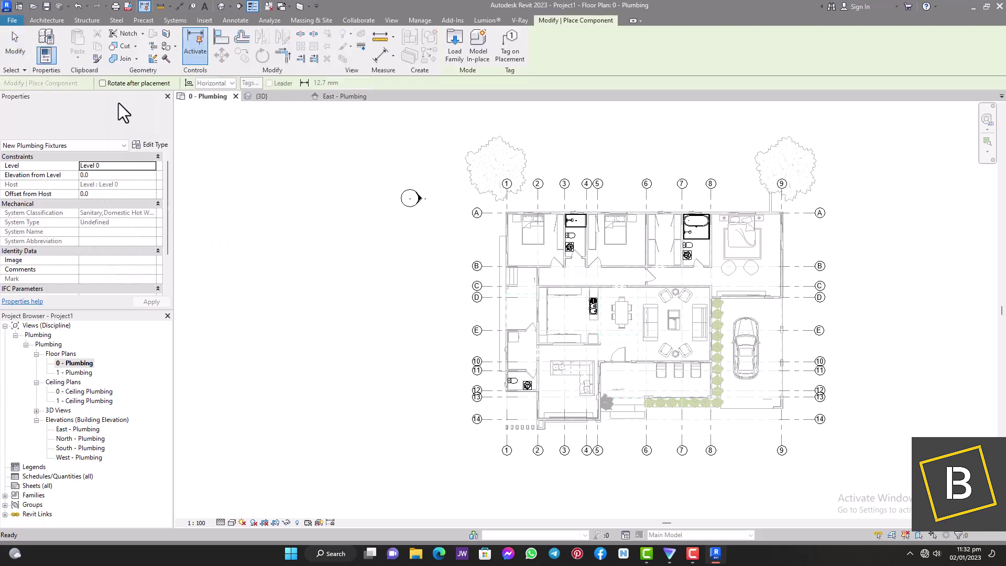
left_click(124, 108)
scroll(139, 210, "up", 5)
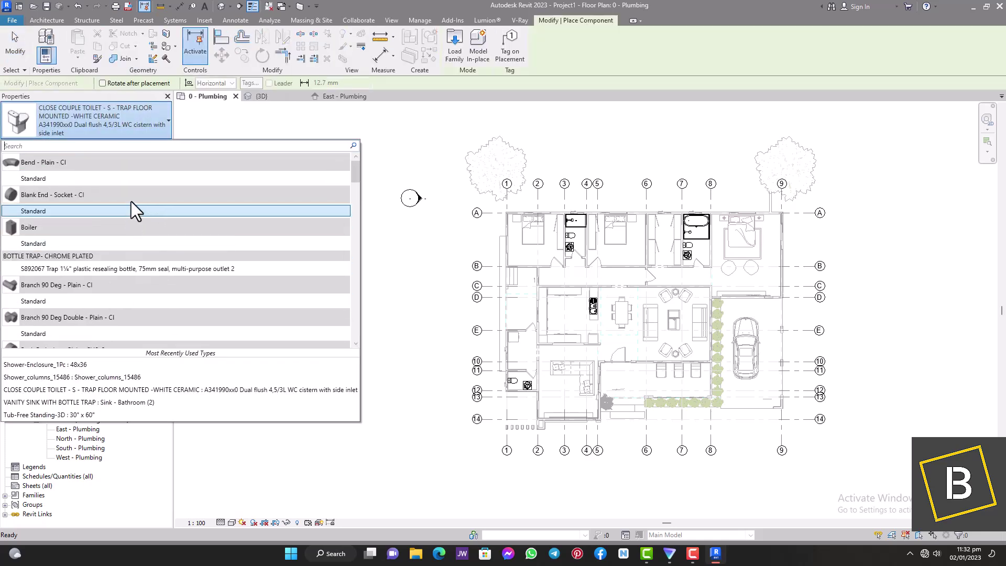
type("sho")
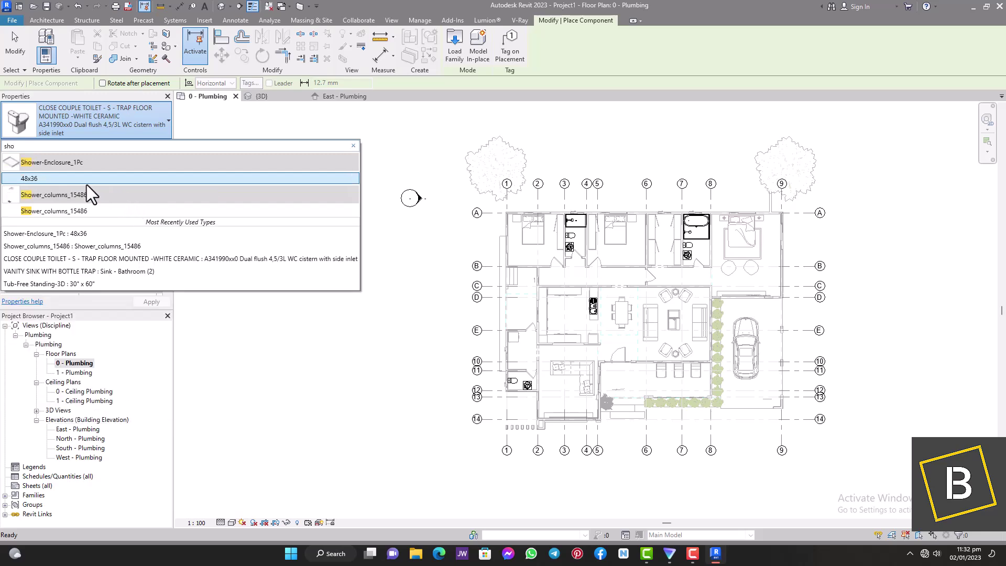
left_click(72, 180)
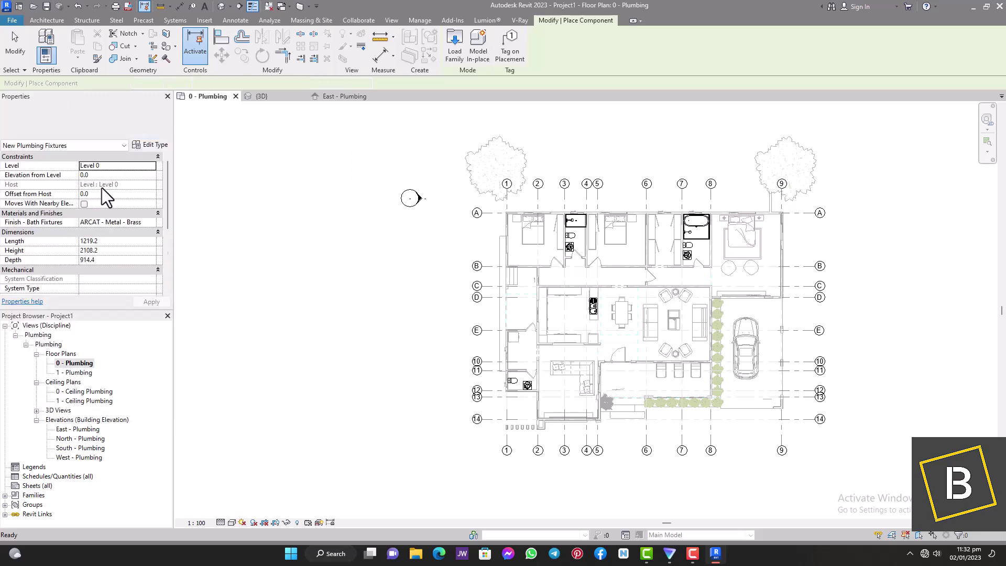
scroll(582, 223, "up", 8)
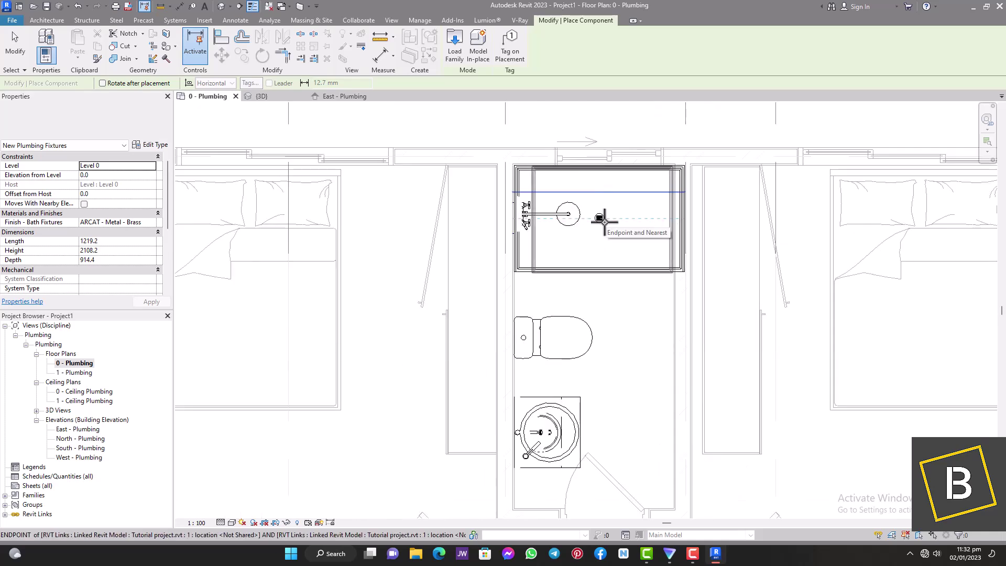
left_click(604, 220)
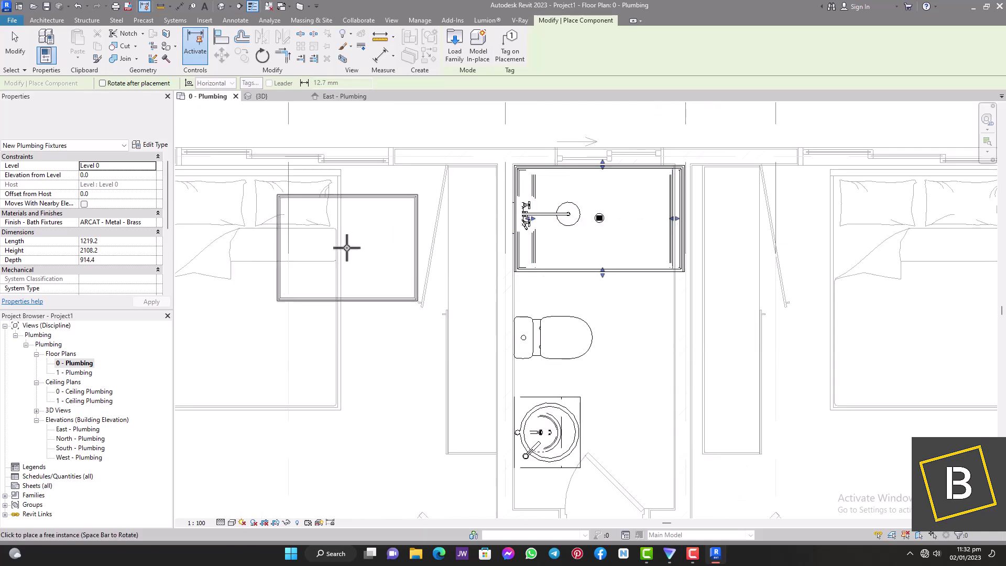
left_click(518, 219)
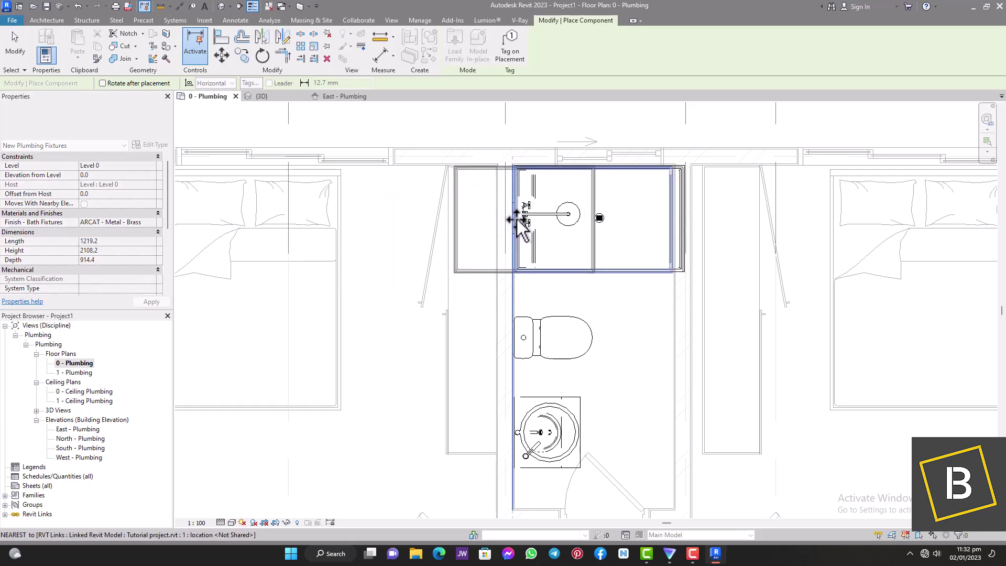
Step: Place a second 48x36 enclosure in the right bathroom, aligning its edges with the walls
scroll(411, 266, "down", 3)
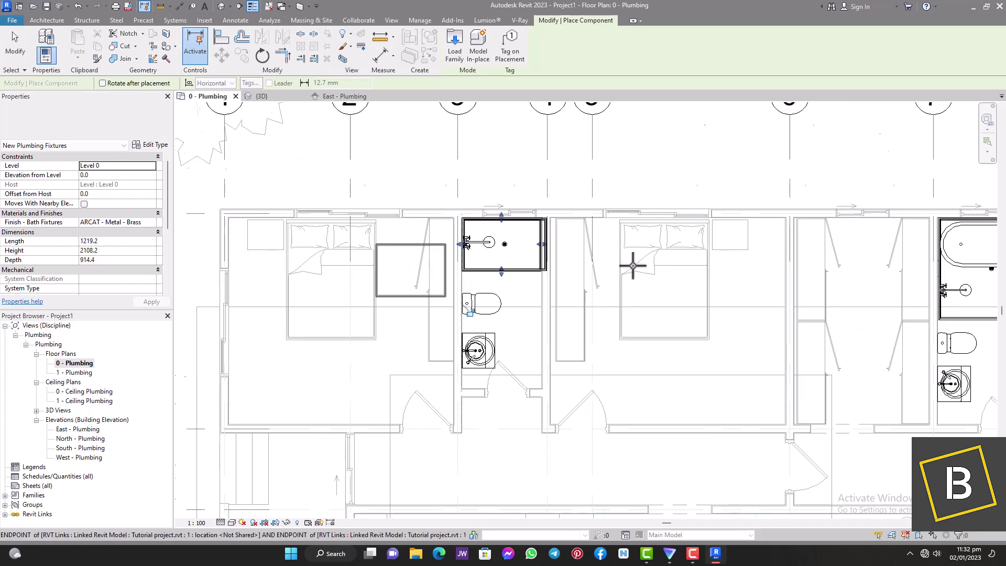
scroll(633, 266, "down", 2)
scroll(809, 257, "down", 2)
scroll(808, 257, "up", 5)
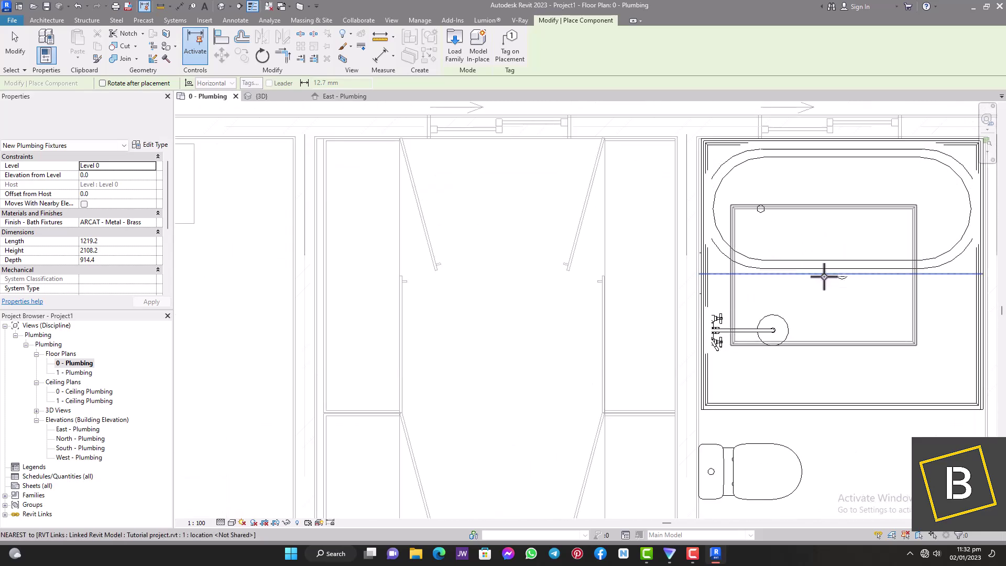
left_click(825, 277)
left_click_drag(822, 218, 816, 148)
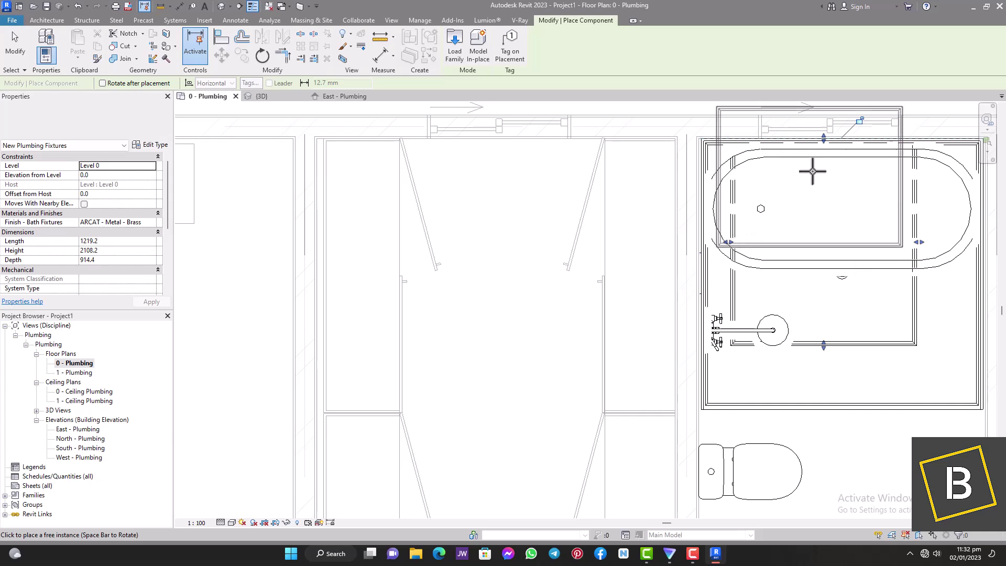
mouse_move(824, 138)
left_mouse_down()
mouse_move(822, 253)
mouse_move(819, 147)
left_mouse_up()
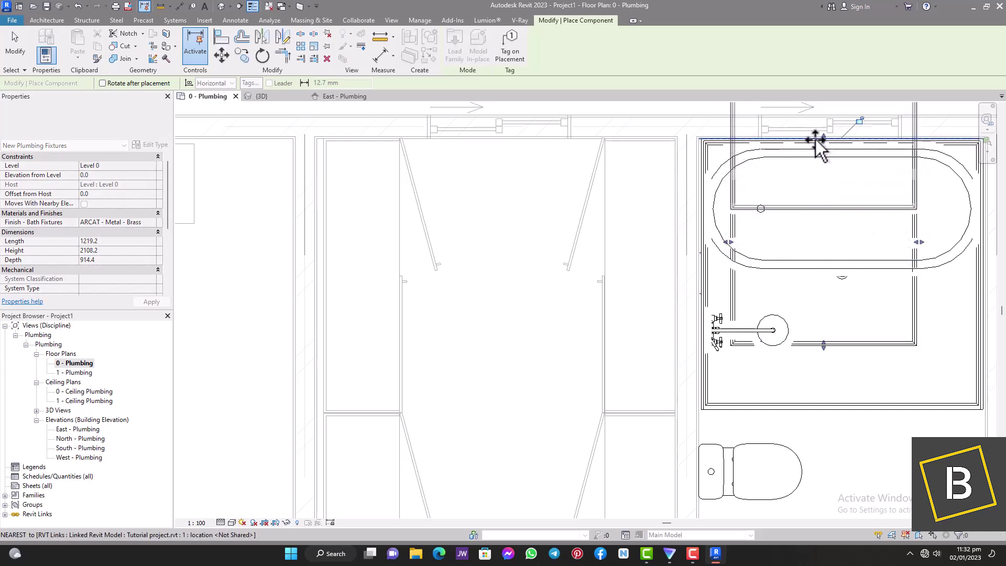
left_click_drag(729, 243, 702, 240)
scroll(674, 247, "up", 4)
left_click_drag(901, 245, 929, 247)
left_click(970, 253)
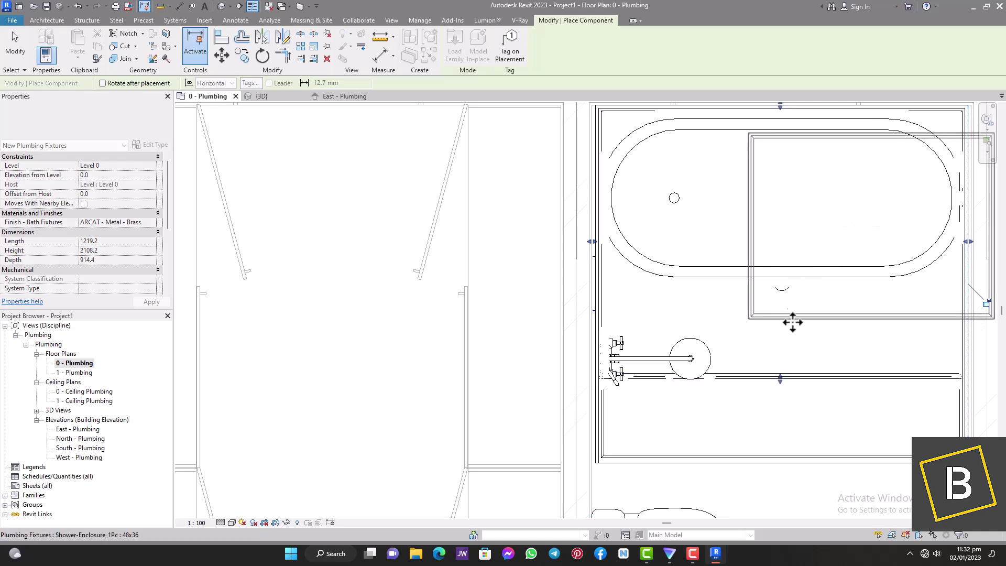
Step: Shift the right-hand enclosure to fill the bath area and stop placing components
scroll(791, 336, "down", 2)
left_click_drag(807, 332, 804, 382)
scroll(517, 229, "down", 3)
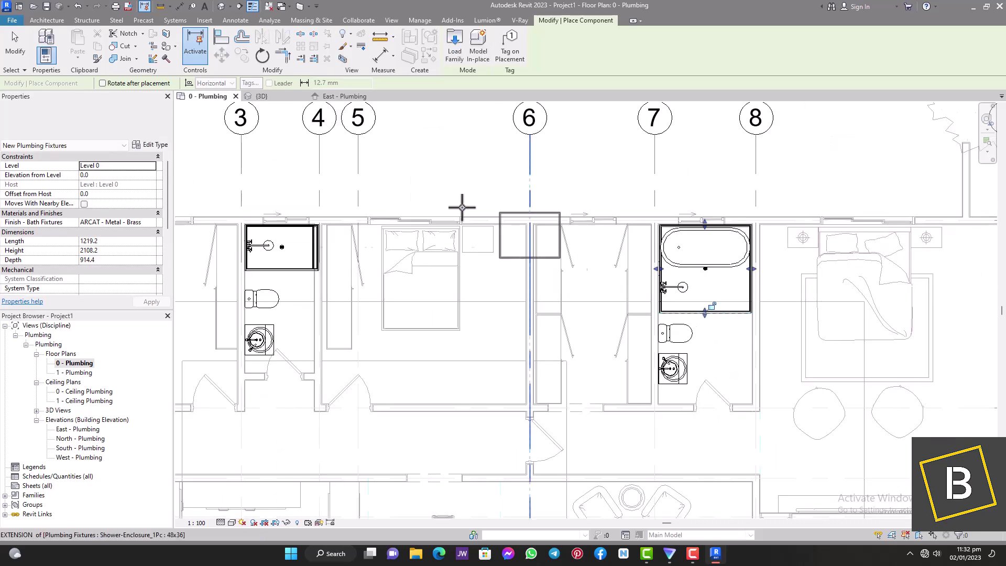
left_click(21, 53)
scroll(667, 223, "down", 3)
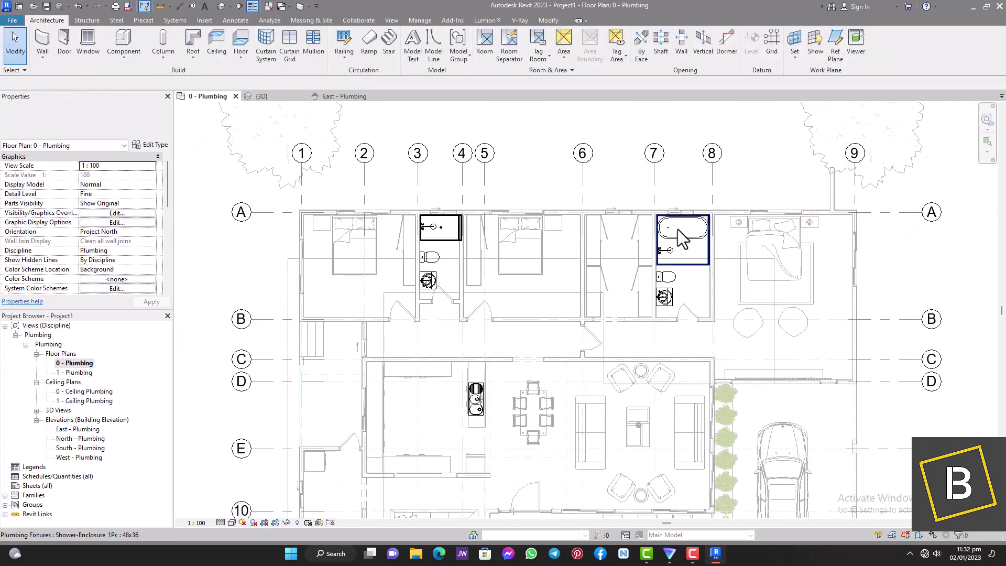
scroll(682, 234, "up", 1)
scroll(608, 209, "up", 1)
Step: Pick the Tub-Free Standing-3D 30" x 60" type for component placement
left_click(125, 45)
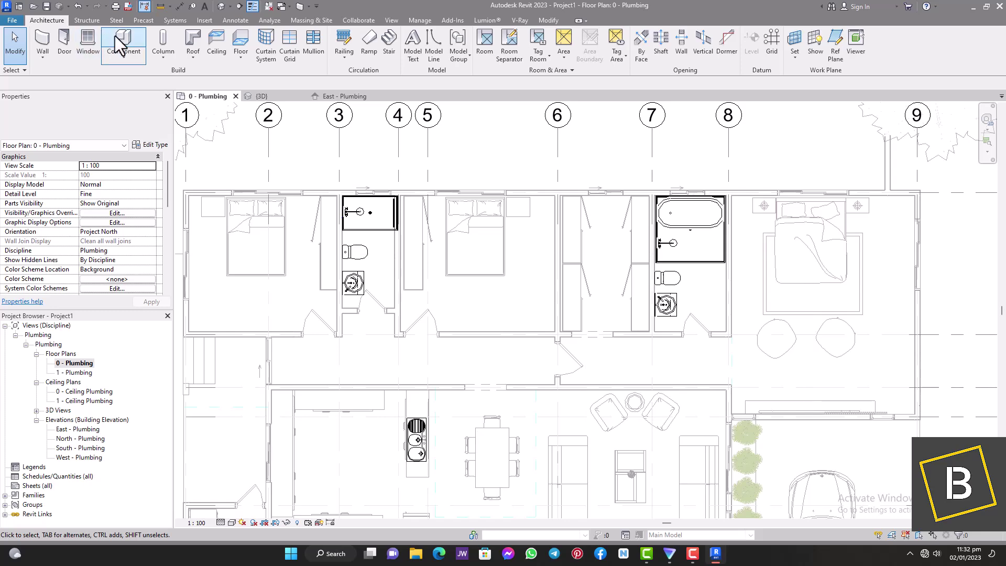
left_click(128, 123)
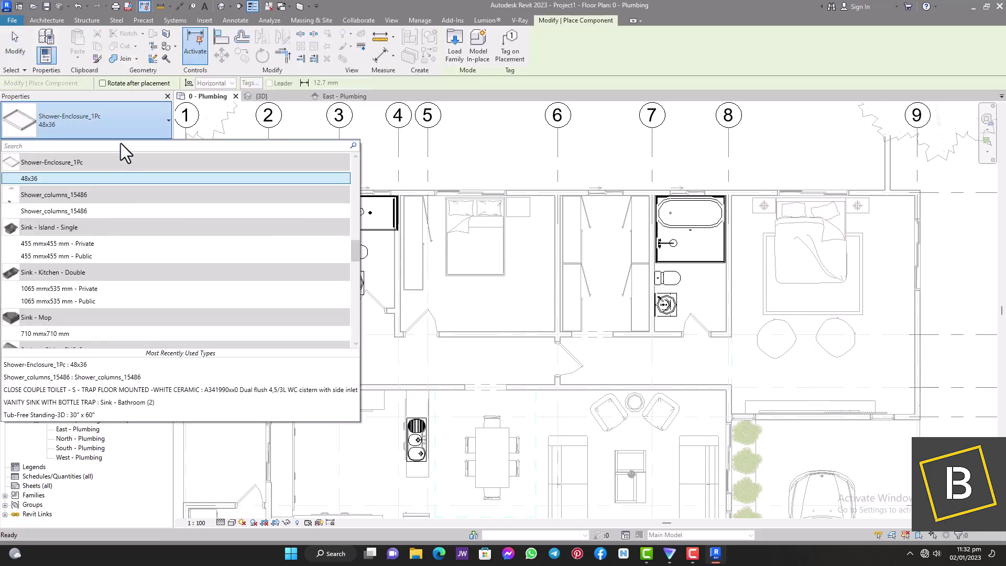
type("bat")
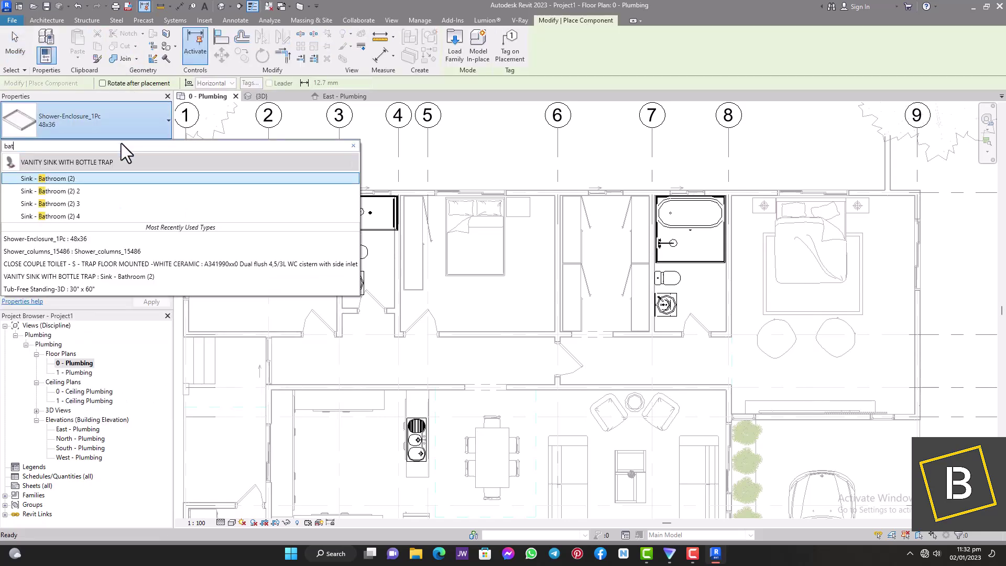
key("BackSpace")
key("BackSpace")
key("BackSpace")
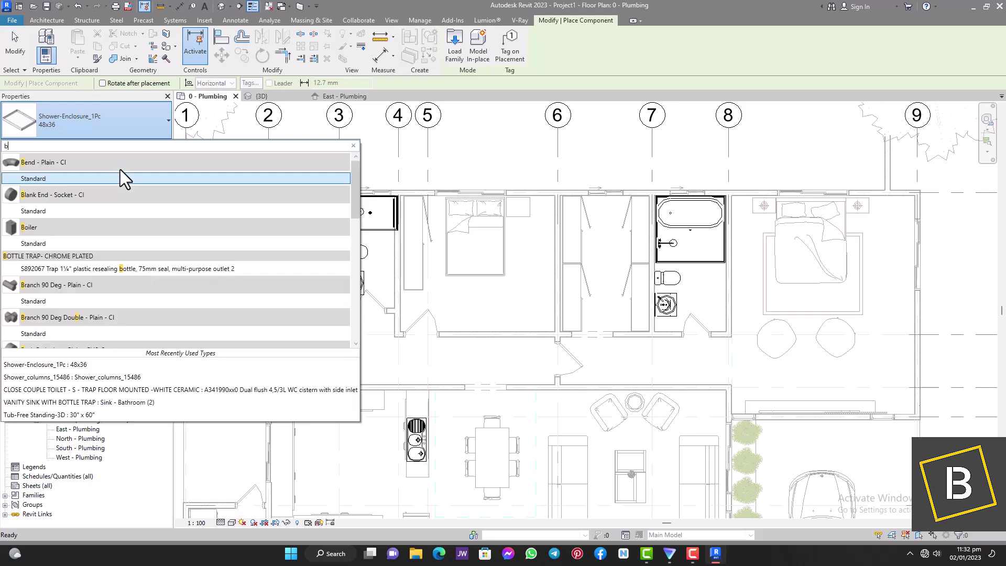
scroll(133, 241, "down", 10)
scroll(134, 243, "up", 6)
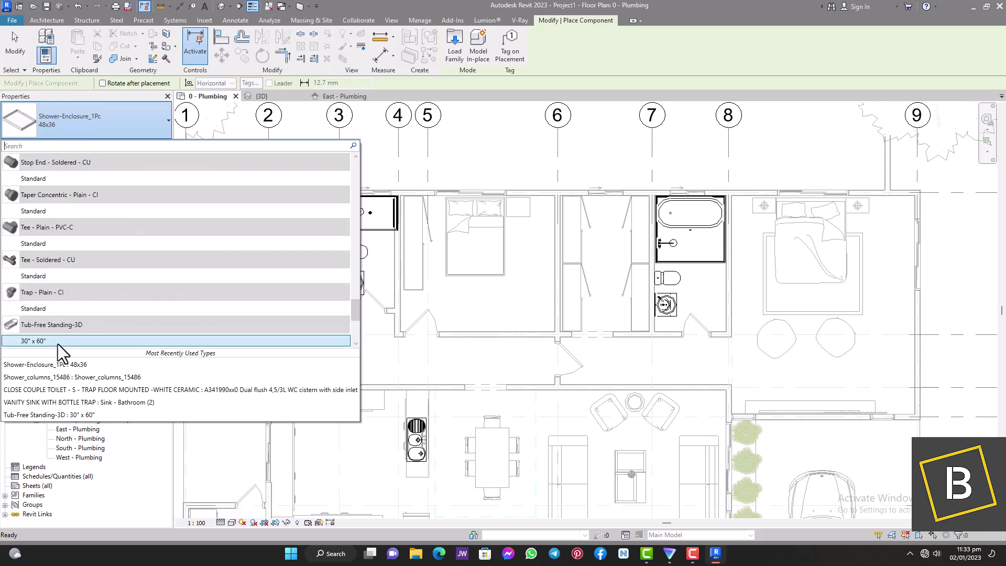
left_click(58, 342)
Step: Rotate the tub horizontal and place it centred in the right-hand bathroom
scroll(702, 220, "up", 2)
key("space")
scroll(702, 208, "up", 2)
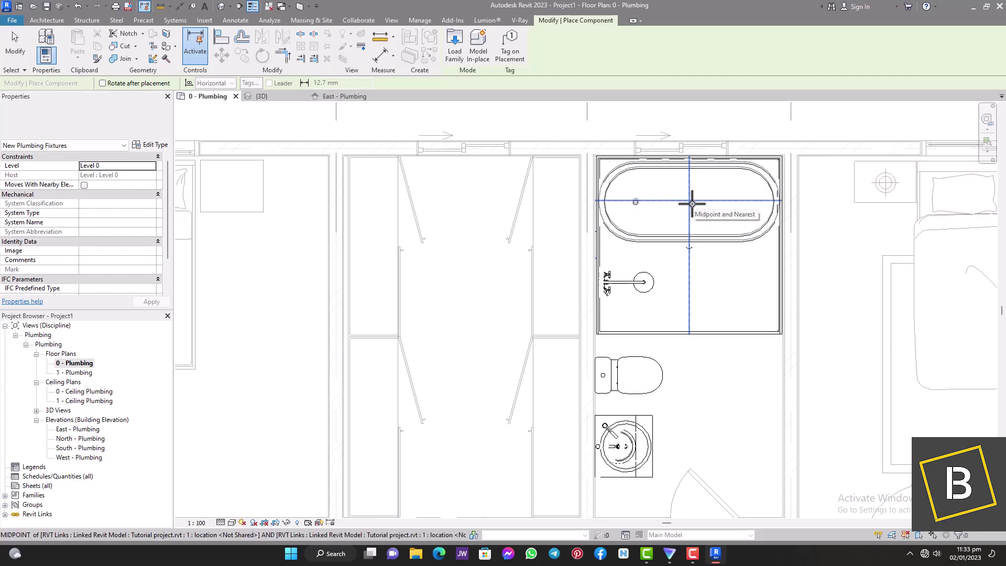
left_click(691, 203)
scroll(771, 206, "down", 2)
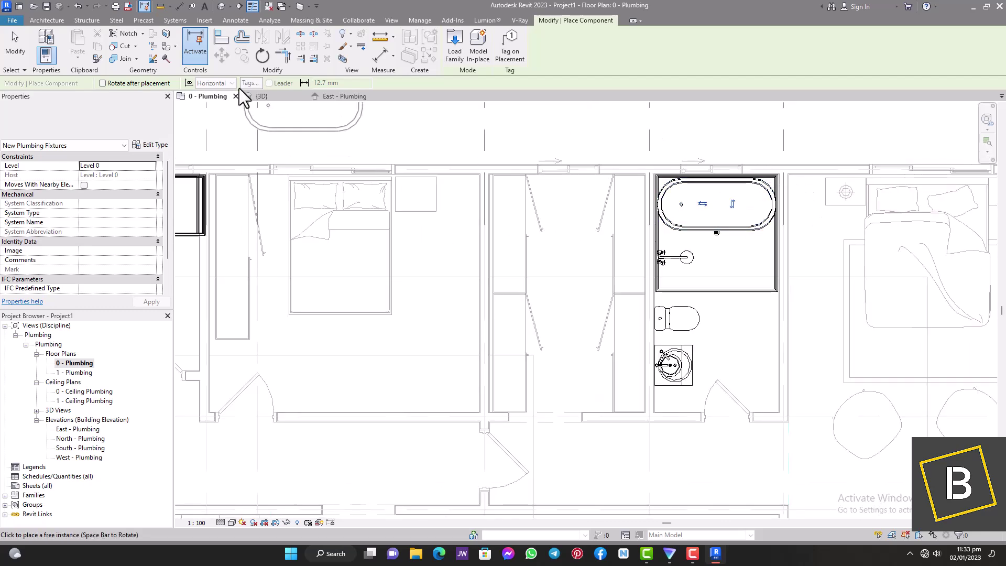
left_click(23, 53)
scroll(714, 214, "down", 4)
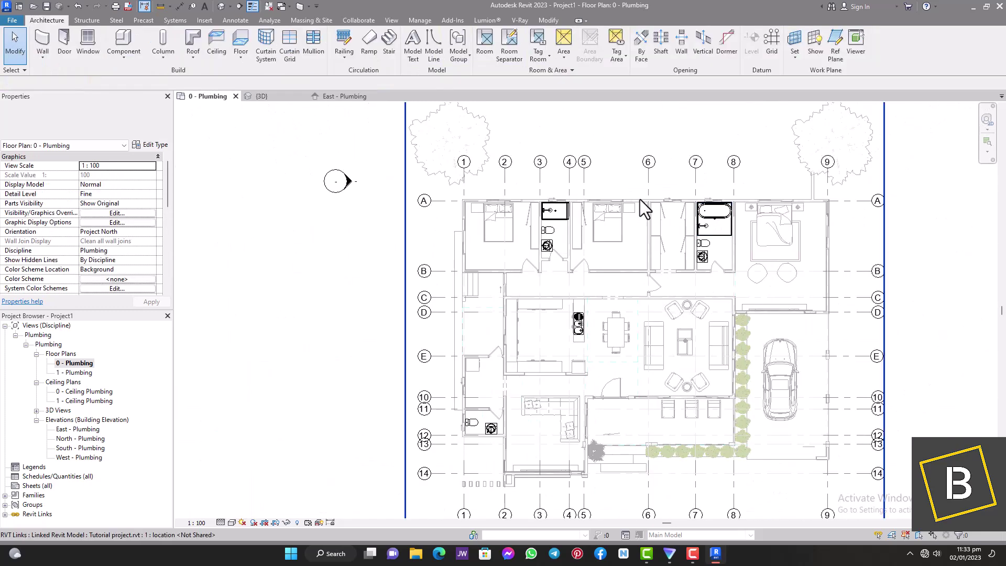
scroll(559, 217, "up", 5)
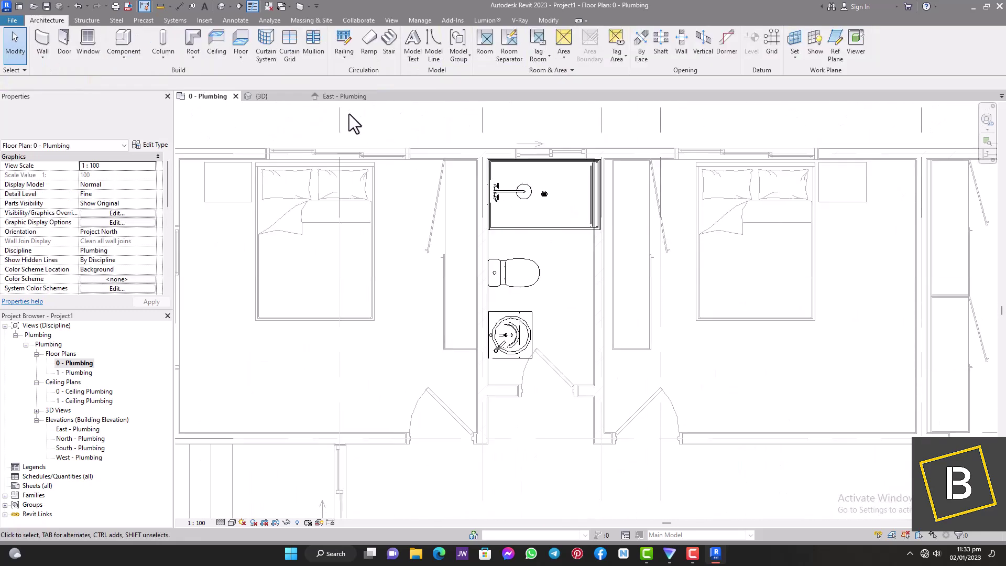
scroll(536, 277, "up", 3)
left_click(536, 278)
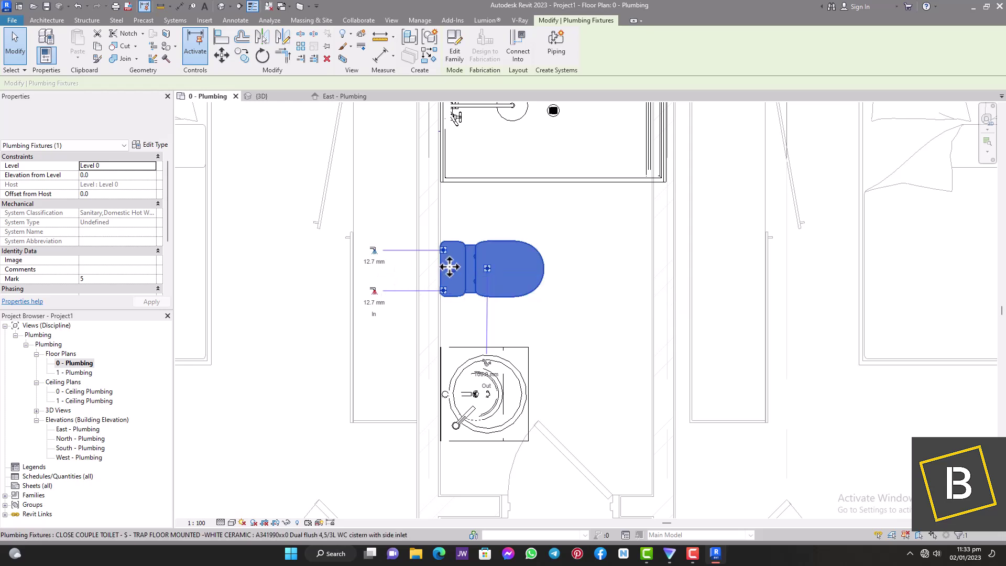
left_click(290, 524)
left_click(313, 499)
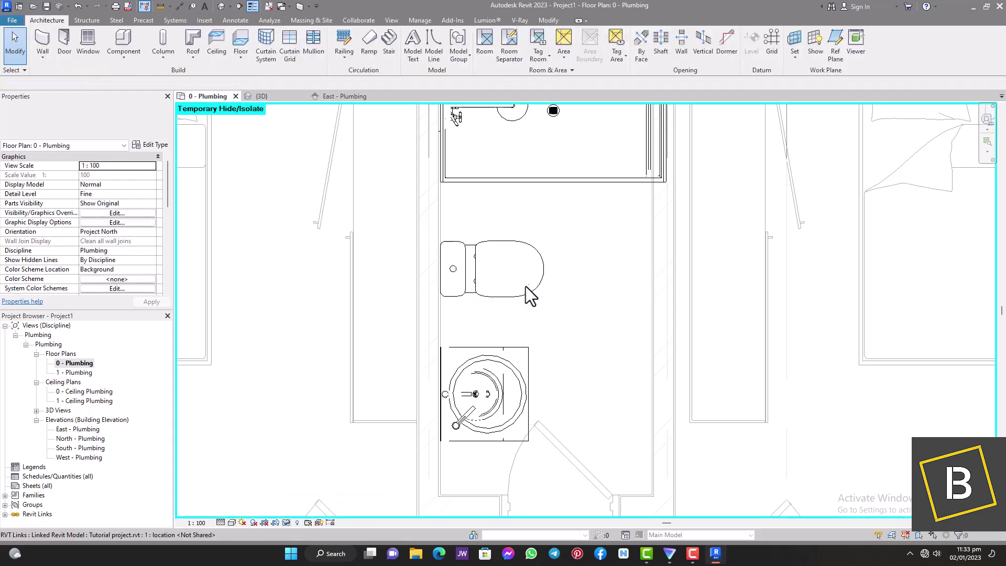
left_click(551, 268)
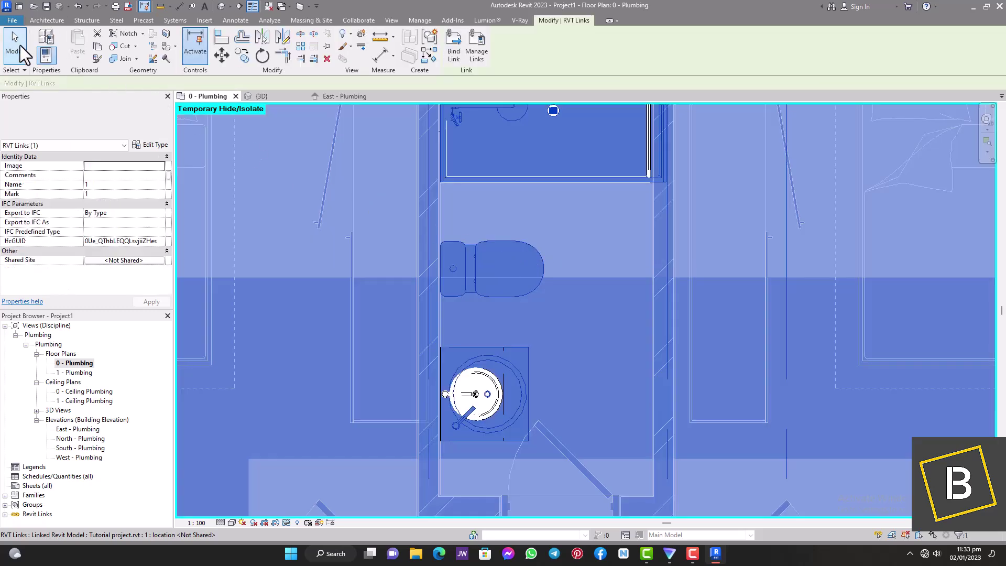
left_click(20, 47)
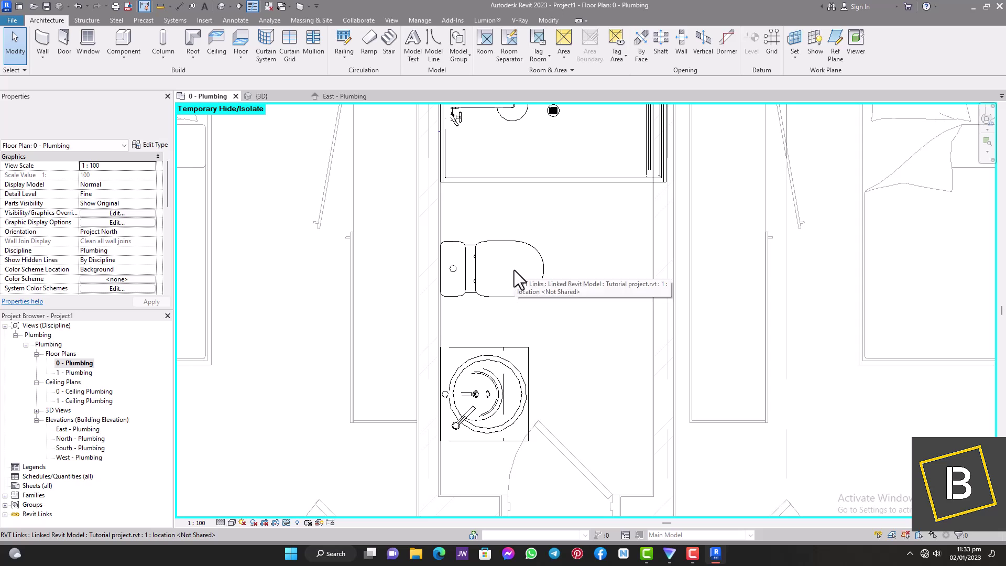
left_click(286, 523)
left_click(306, 512)
scroll(454, 377, "down", 3)
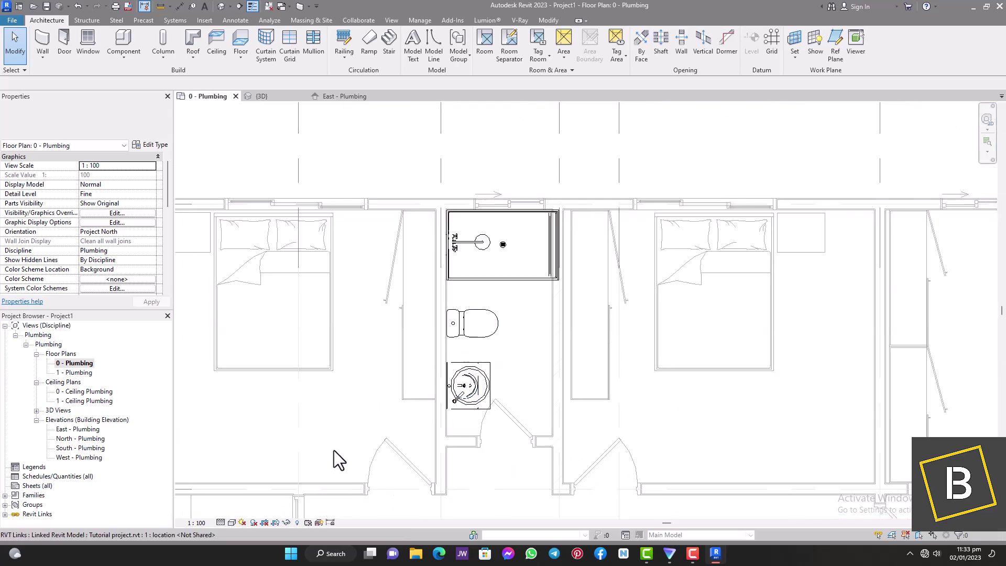
left_click(482, 333)
left_click(401, 168)
scroll(533, 253, "down", 4)
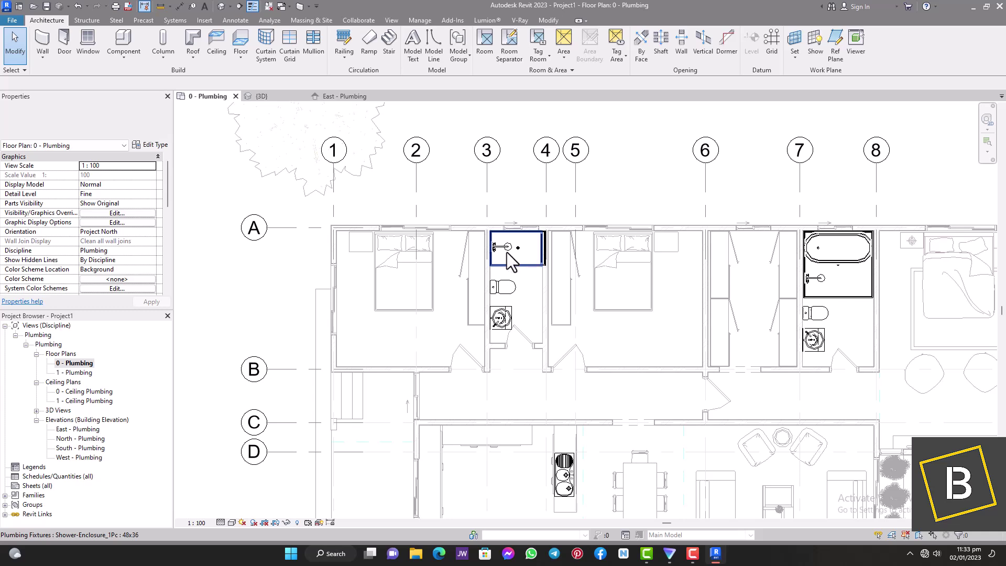
scroll(502, 297, "up", 3)
scroll(502, 297, "up", 2)
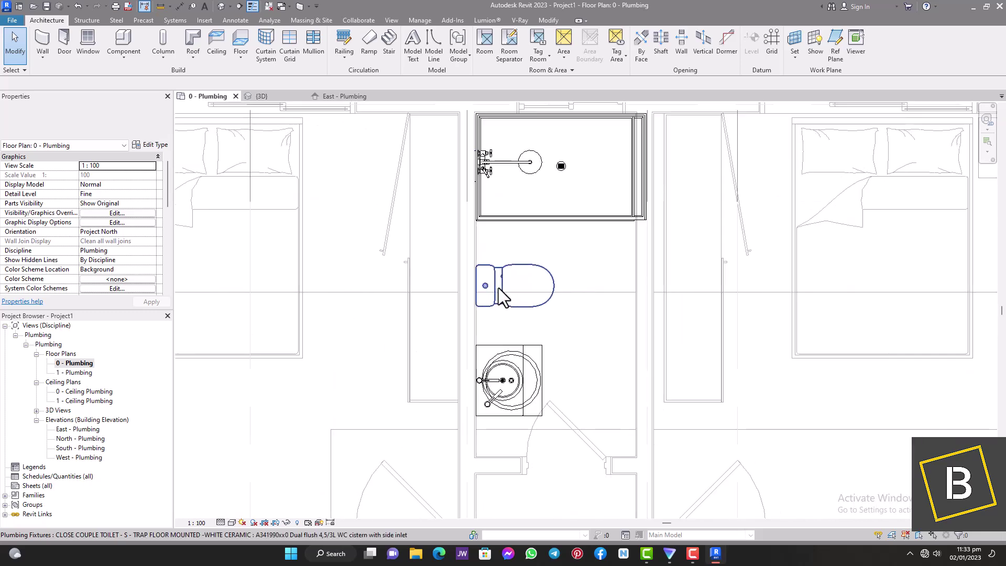
Step: Draw a 108 mm pipe from beside the toilet, rising at 45° and running across the top
left_click(175, 20)
key("p")
key("i")
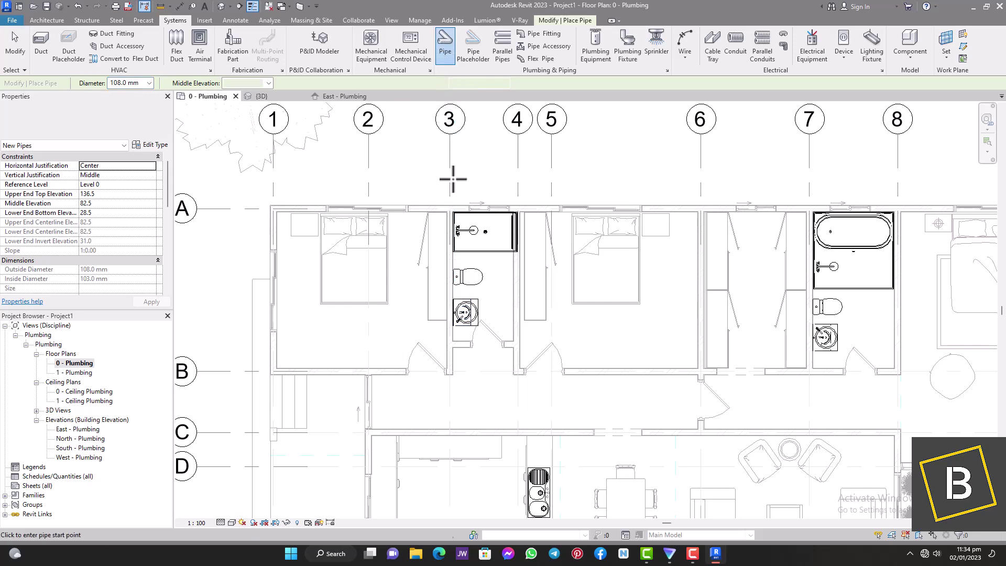
scroll(449, 173, "up", 2)
left_click(470, 328)
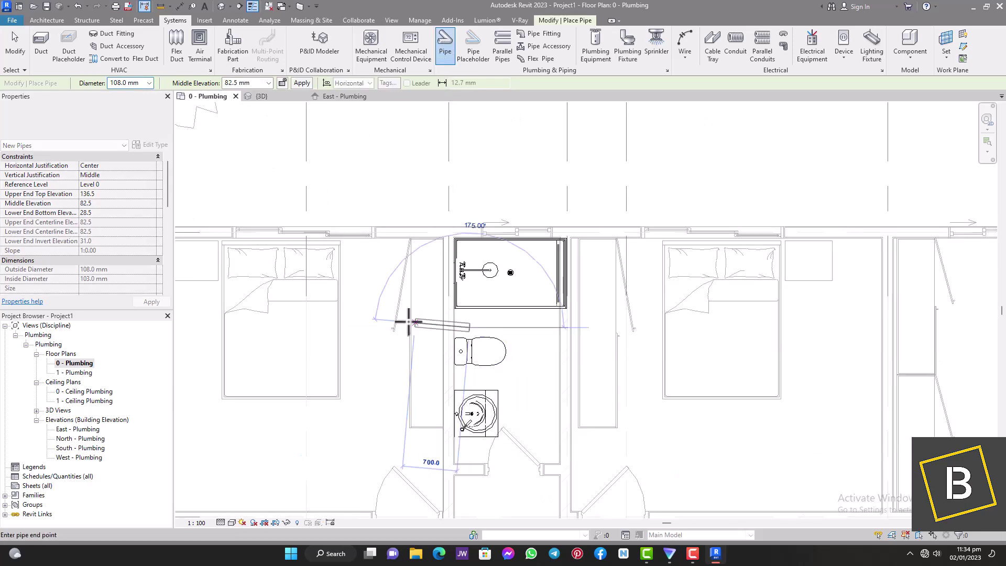
left_click(376, 328)
scroll(354, 280, "up", 2)
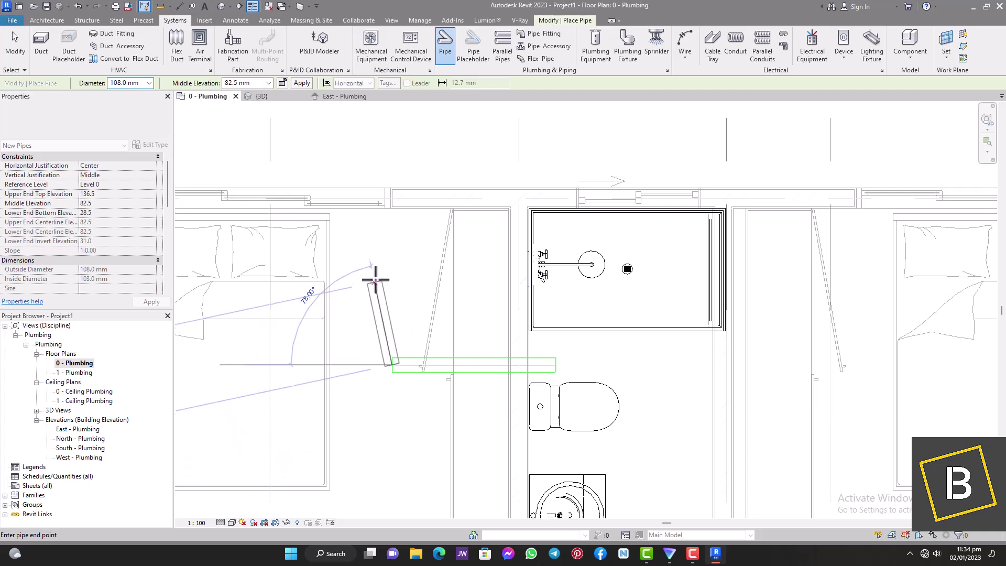
left_click(392, 262)
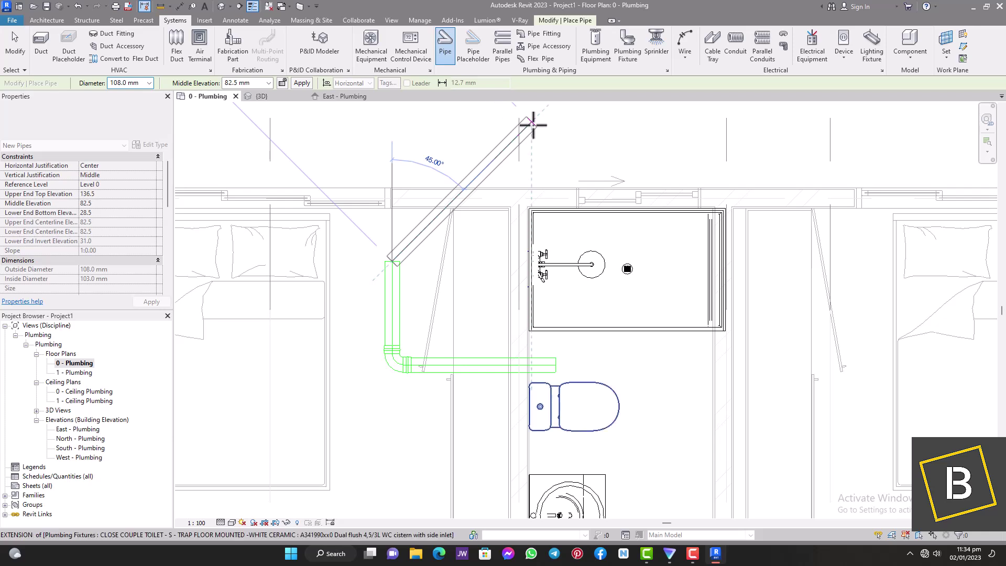
left_click(545, 109)
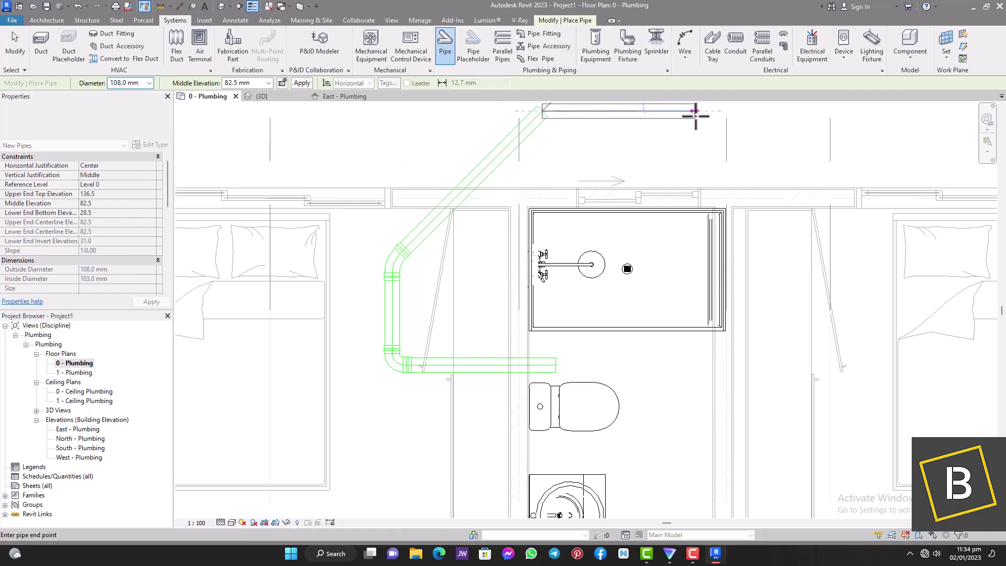
left_click(758, 111)
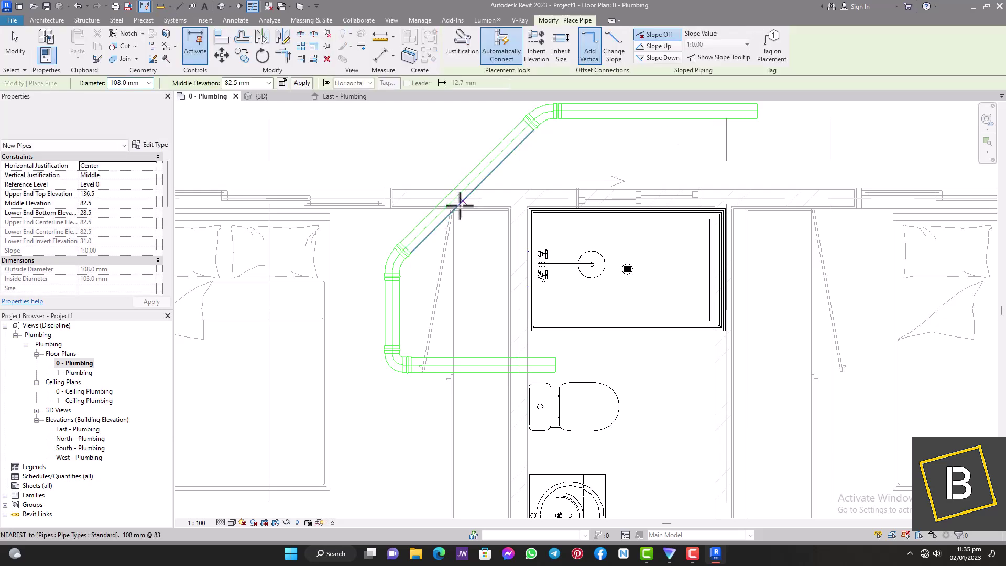
Step: Add a tee branch off the diagonal pipe toward the shower, then stop drawing pipes
left_click(470, 193)
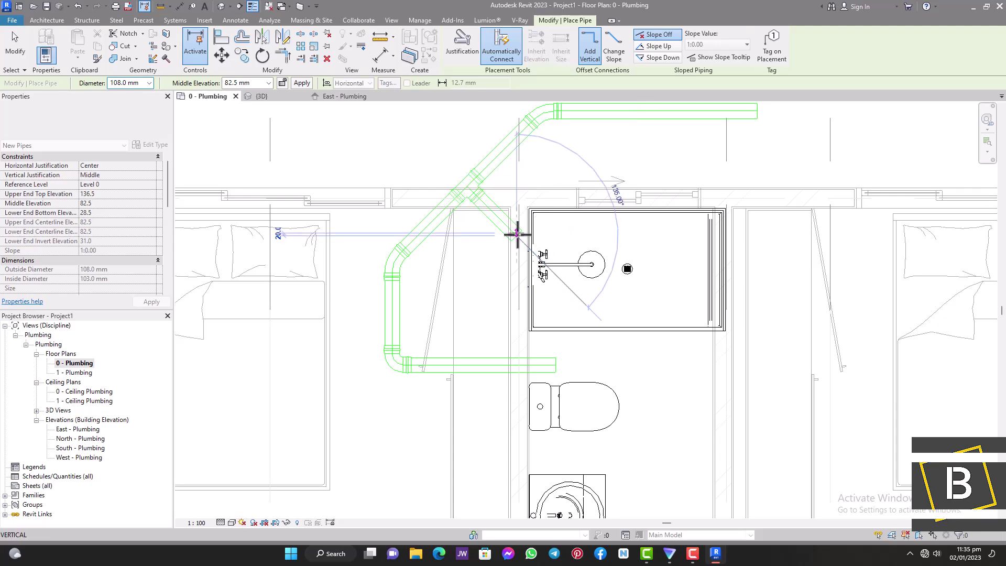
scroll(472, 181, "up", 3)
left_click(16, 47)
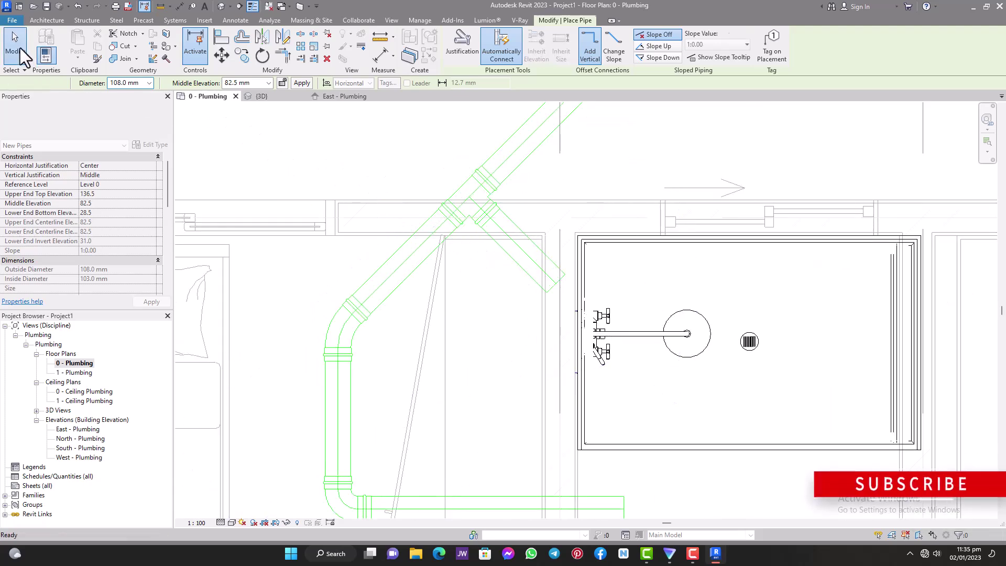
scroll(281, 162, "down", 3)
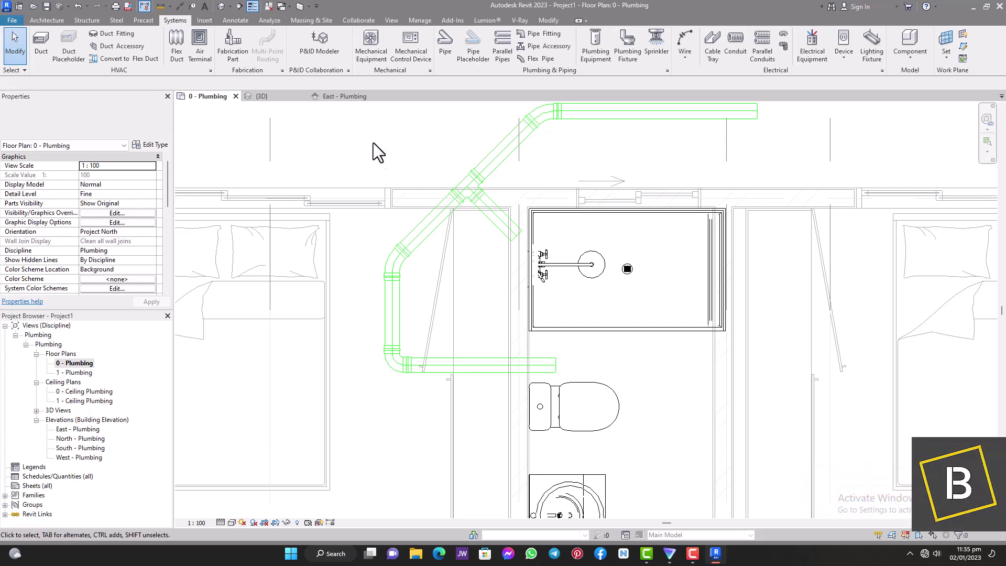
scroll(426, 230, "down", 3)
Step: Select the short diagonal branch pipe and start a pipe from its end, then cancel it
scroll(447, 219, "up", 2)
left_click(447, 218)
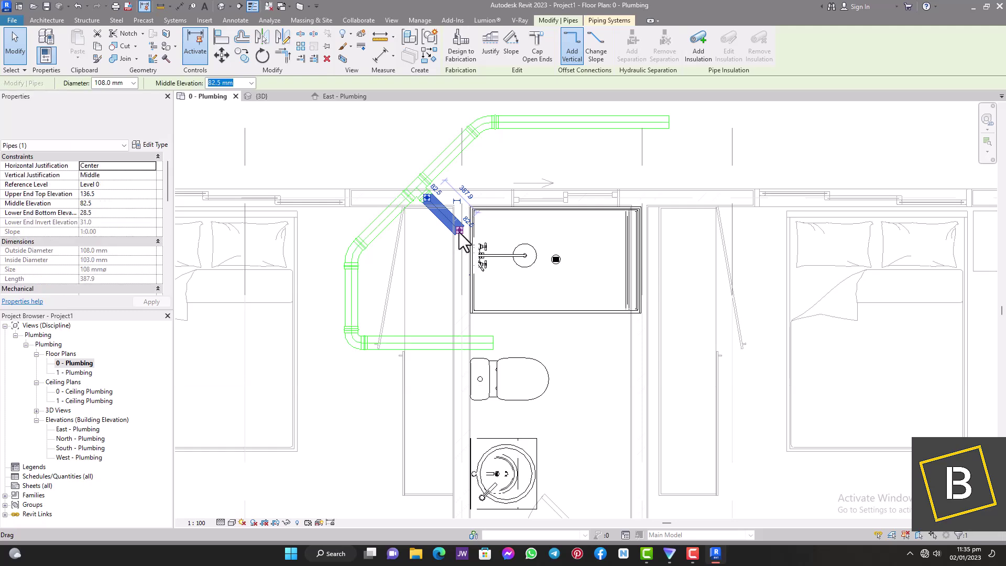
right_click(464, 230)
left_click(495, 282)
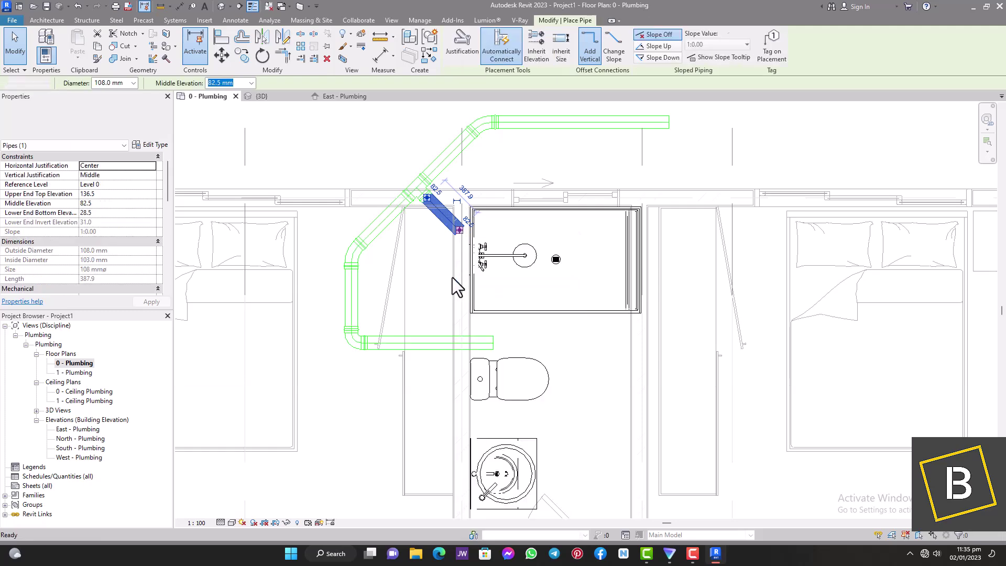
left_click(16, 52)
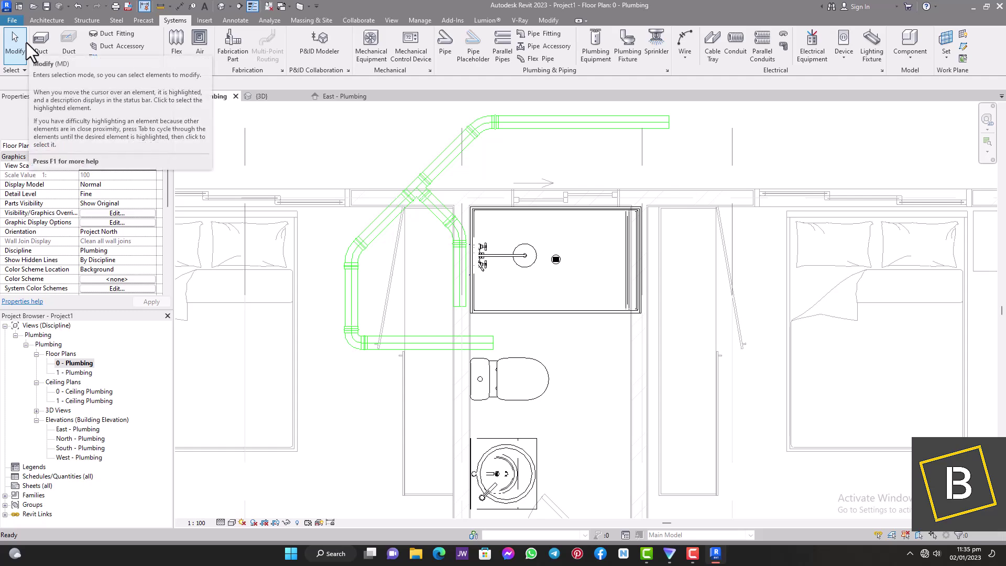
Step: Select and delete the entire 108 mm pipe network
scroll(337, 252, "down", 5)
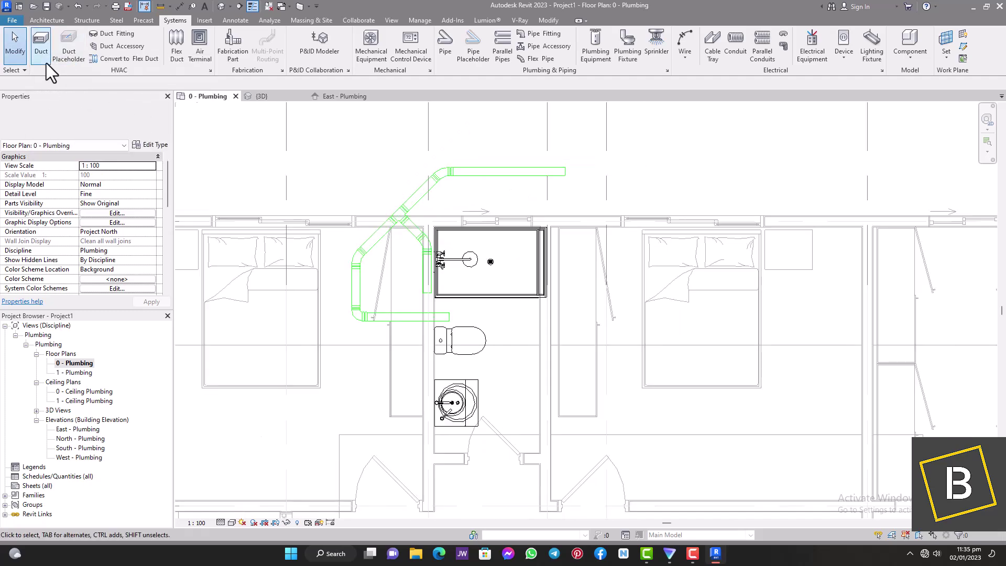
scroll(369, 273, "up", 3)
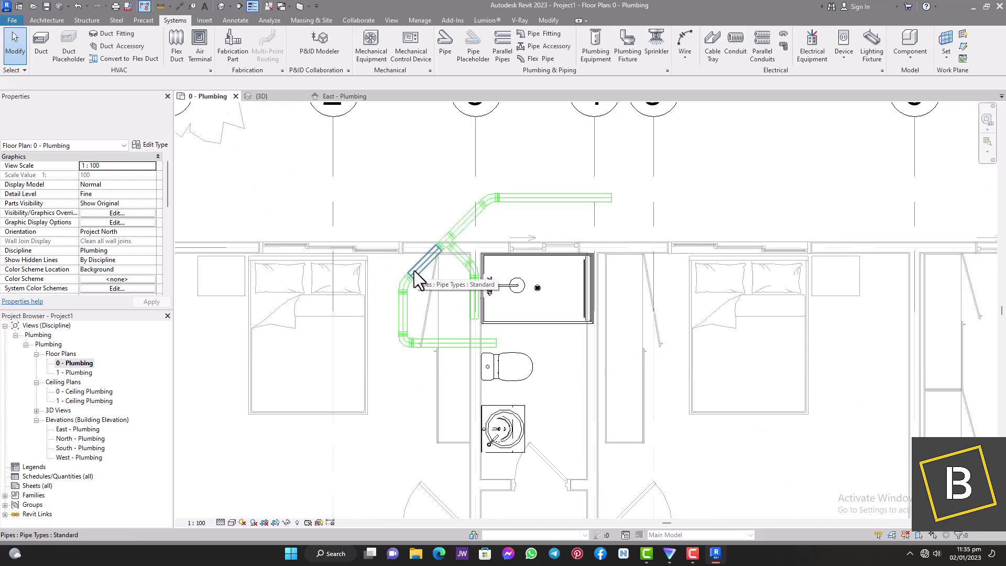
scroll(456, 252, "down", 2)
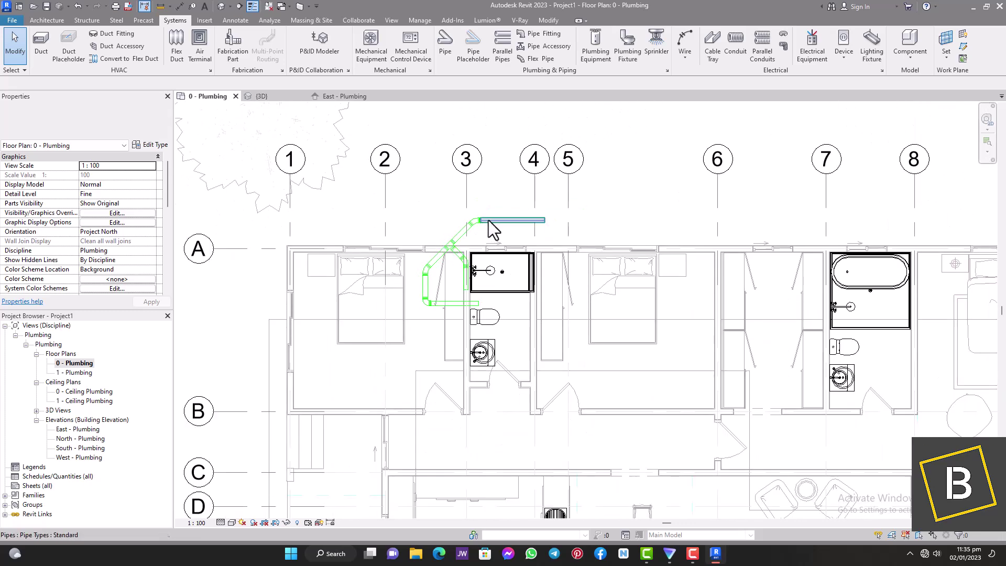
key("Tab")
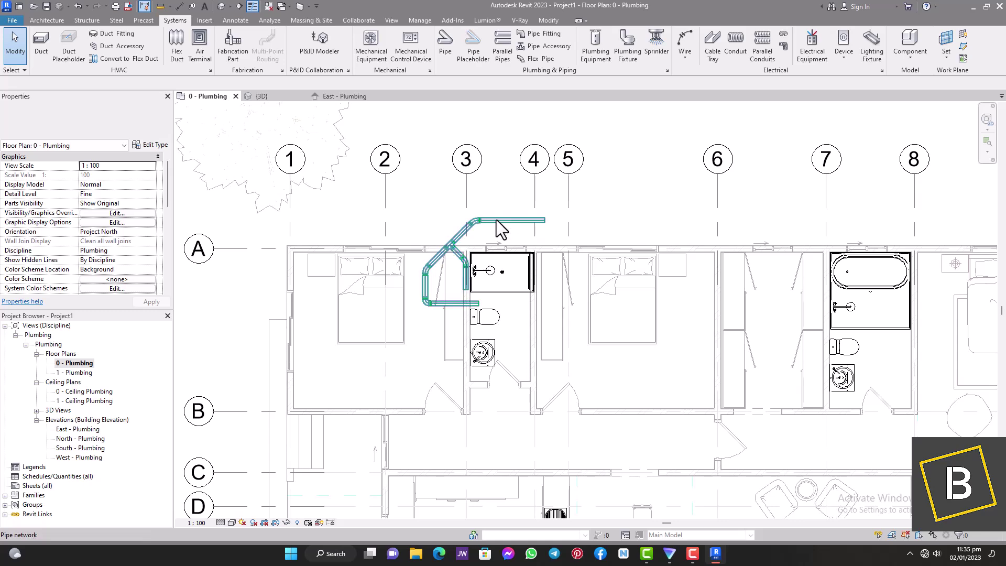
left_click(496, 219)
key("Delete")
Step: Start a section line with its first point left of the toilet
scroll(492, 220, "down", 2)
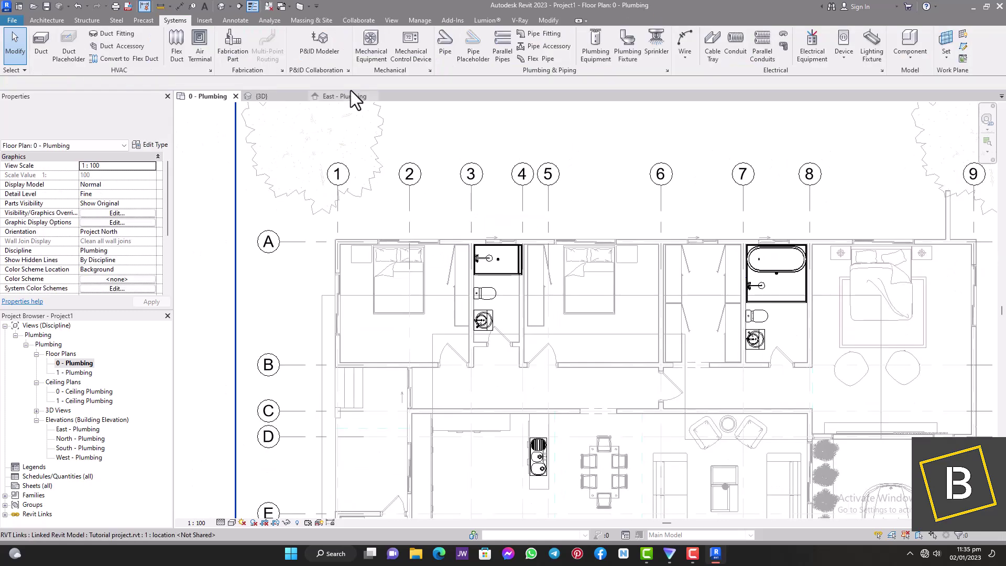
left_click(253, 6)
scroll(424, 323, "up", 4)
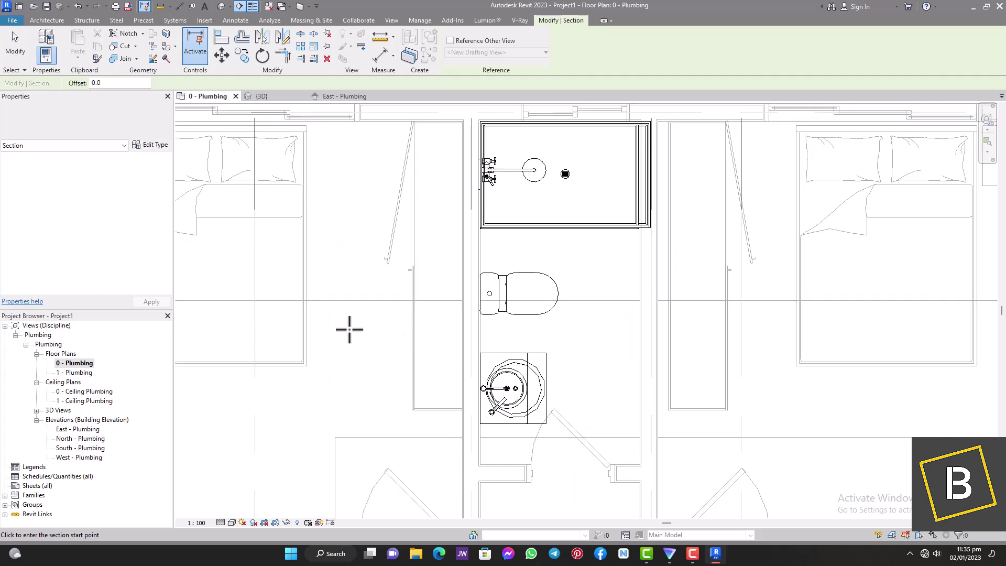
left_click(355, 334)
Step: Finish the section line across the toilet and open the Section 1 view
left_click(675, 334)
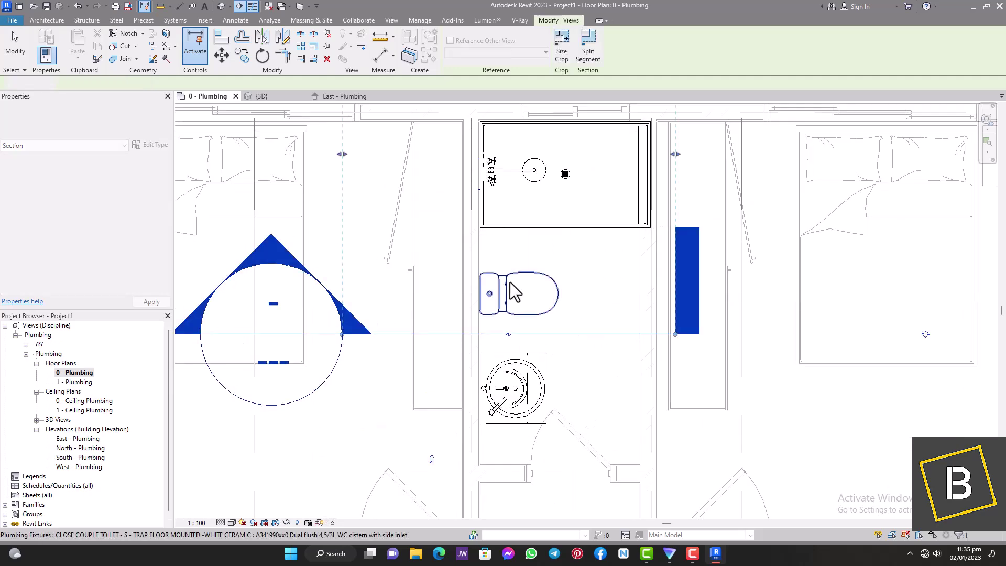
left_click(21, 55)
double_click(269, 250)
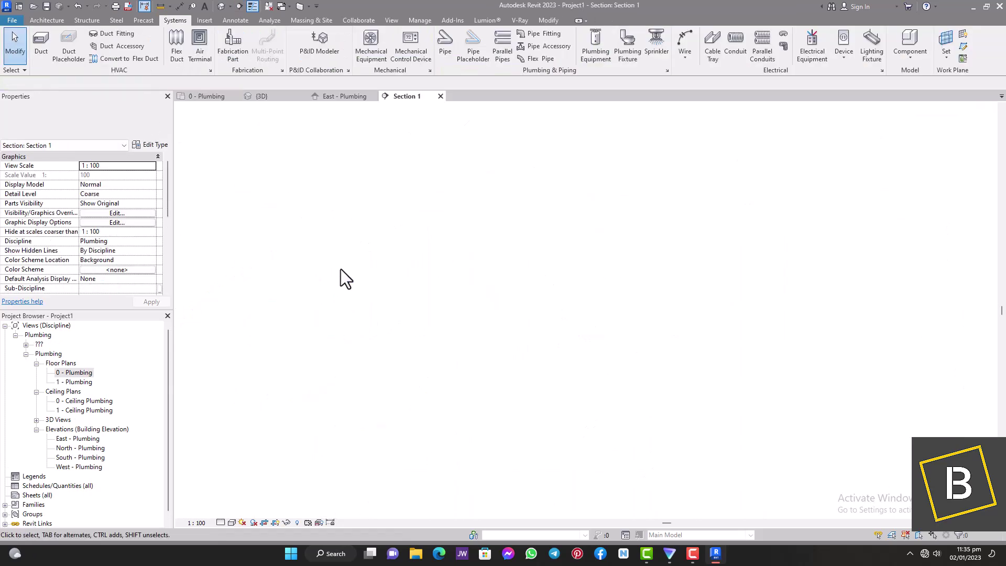
Step: Set Section 1 to Fine detail and hide the Levels category in the view
scroll(576, 390, "up", 5)
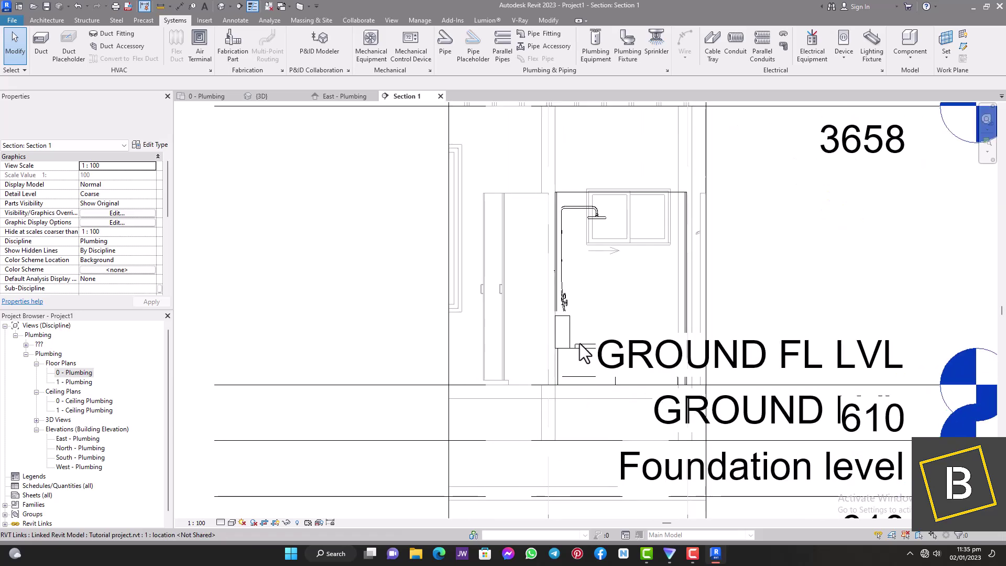
left_click(222, 522)
left_click(231, 512)
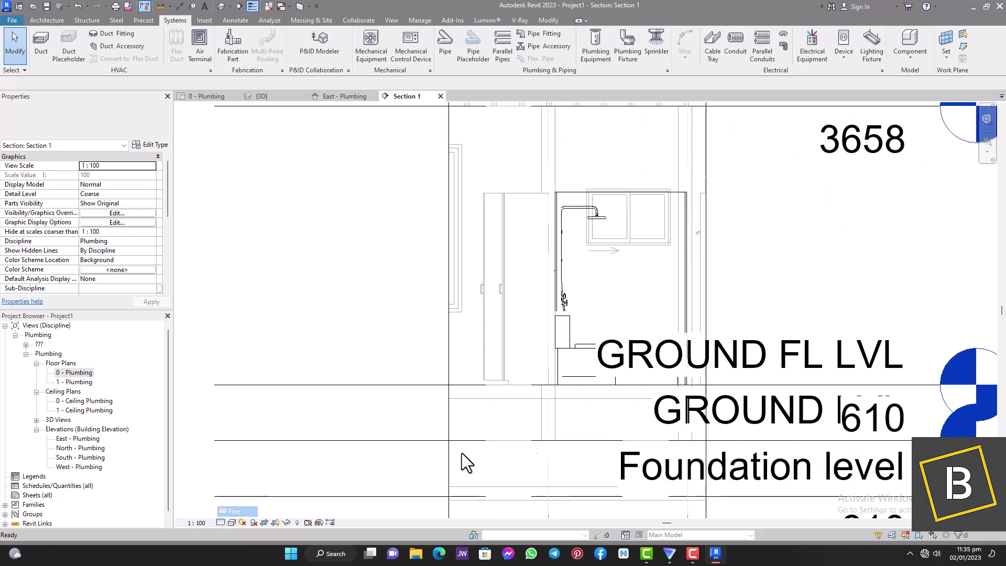
left_click(811, 367)
right_click(809, 365)
mouse_move(870, 161)
left_click(968, 172)
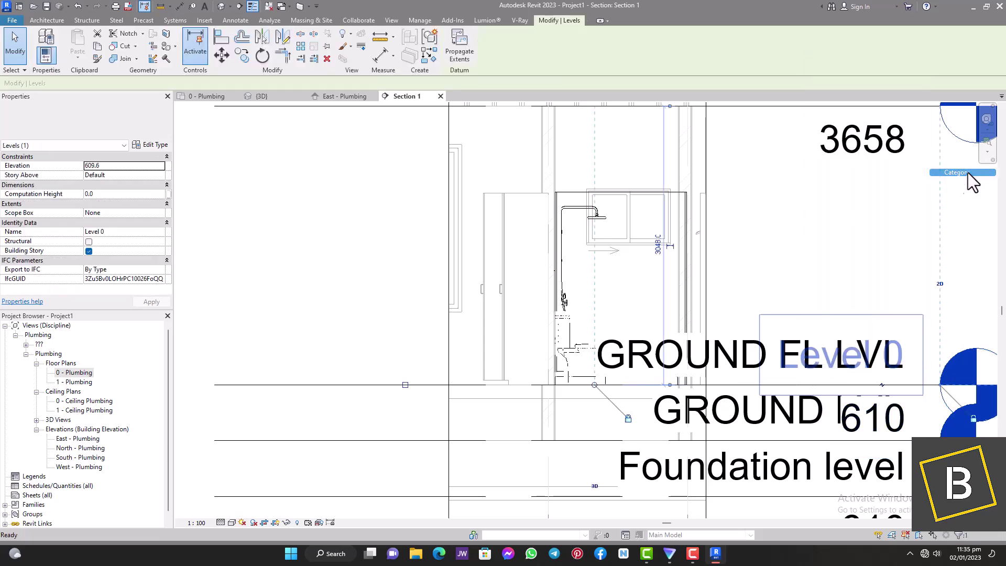
Step: Draw the 108 mm drain from the toilet outlet down, then left below the floor
left_click(596, 355)
scroll(596, 362, "up", 5)
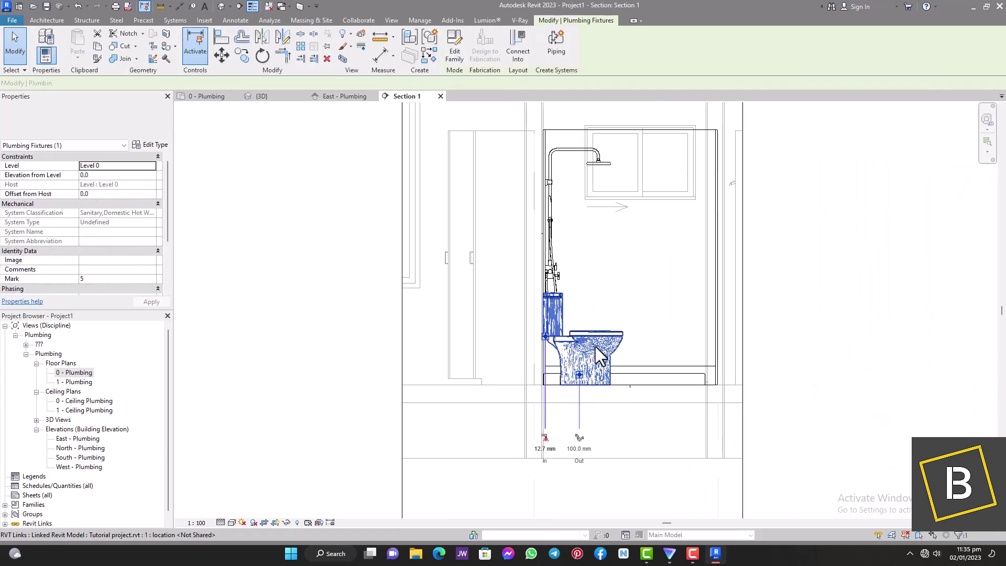
left_click(567, 441)
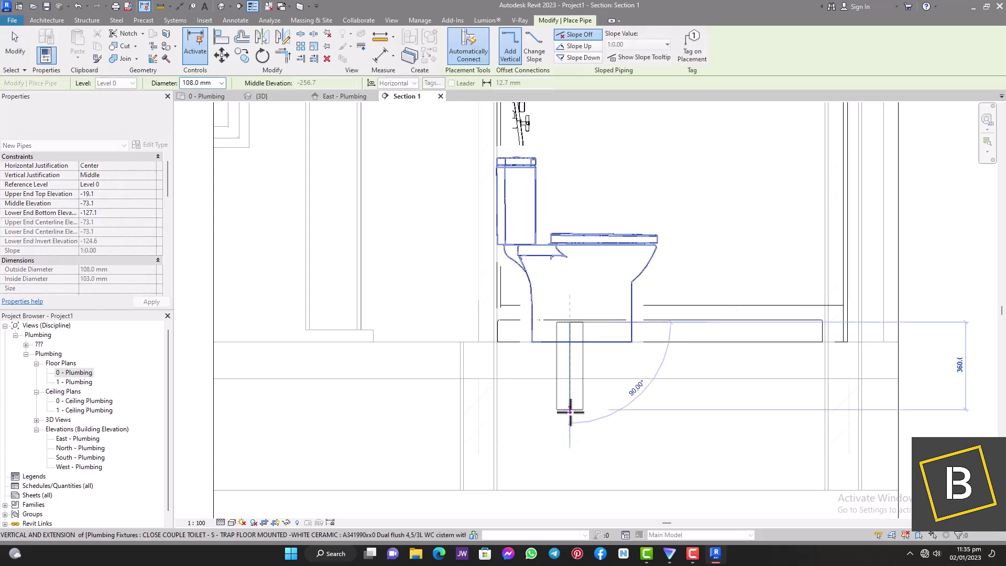
left_click(568, 425)
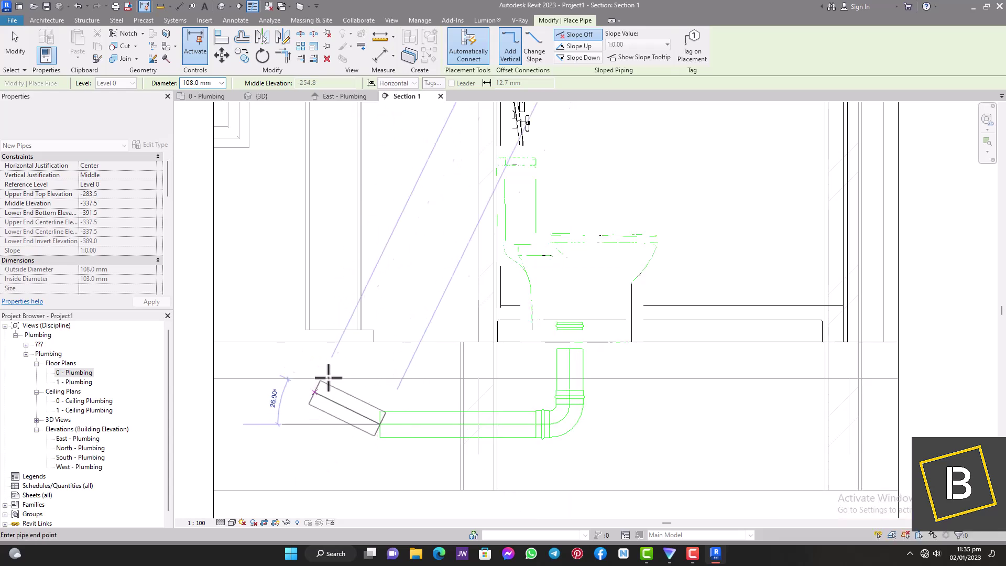
scroll(330, 373, "down", 2)
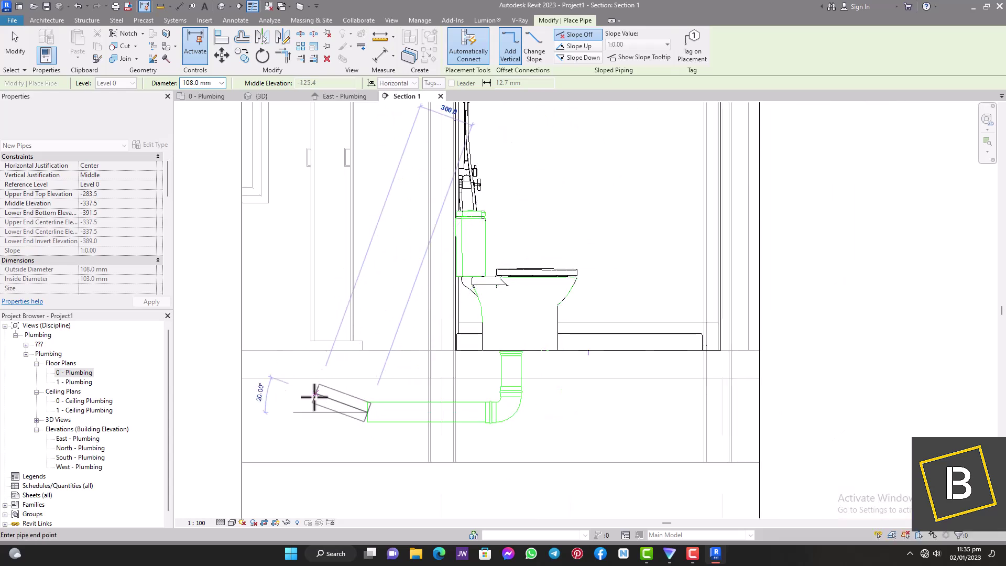
left_click(276, 413)
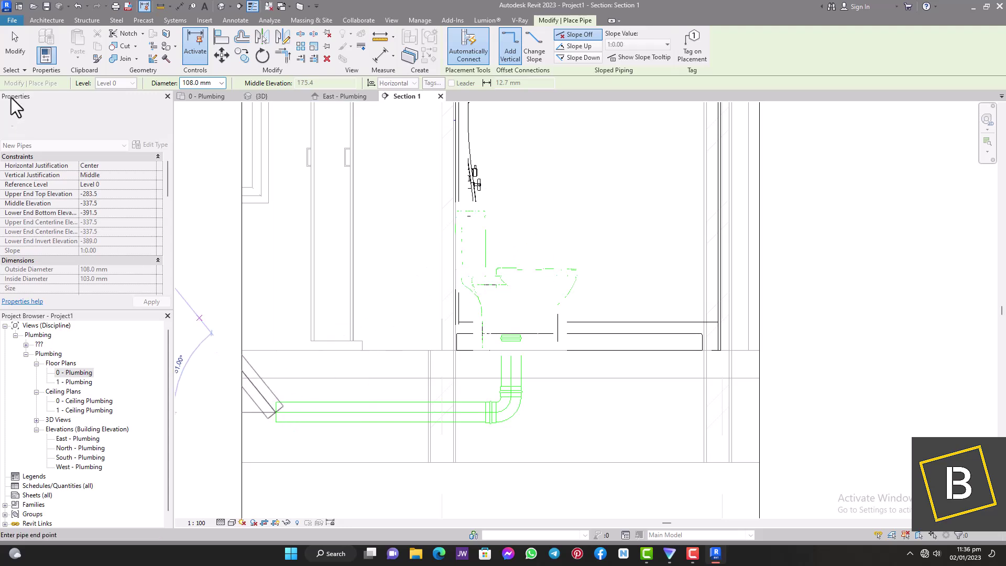
left_click(16, 53)
Step: In the 0 - Plumbing plan, set the View Range bottom offset to -600
double_click(74, 373)
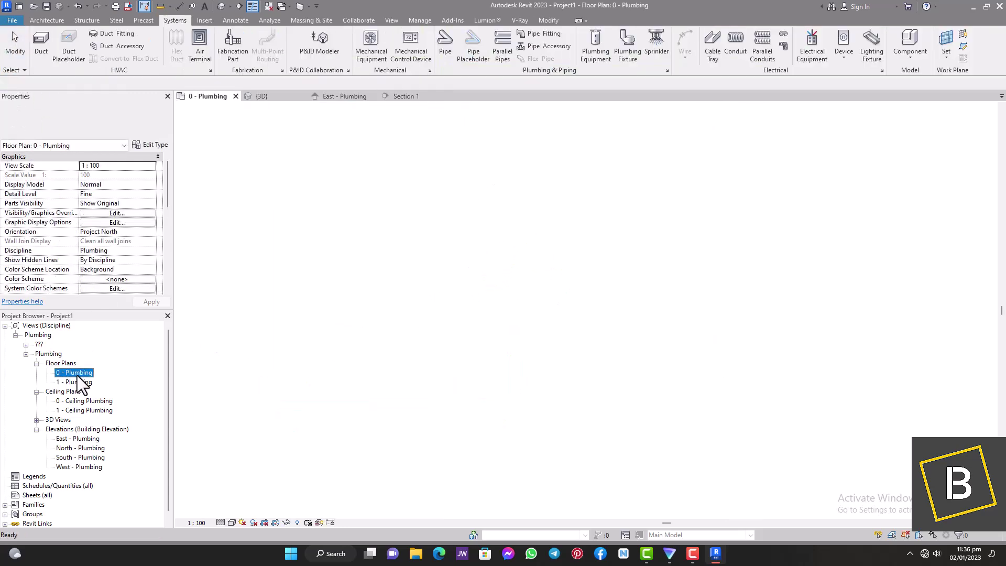
scroll(339, 417, "down", 4)
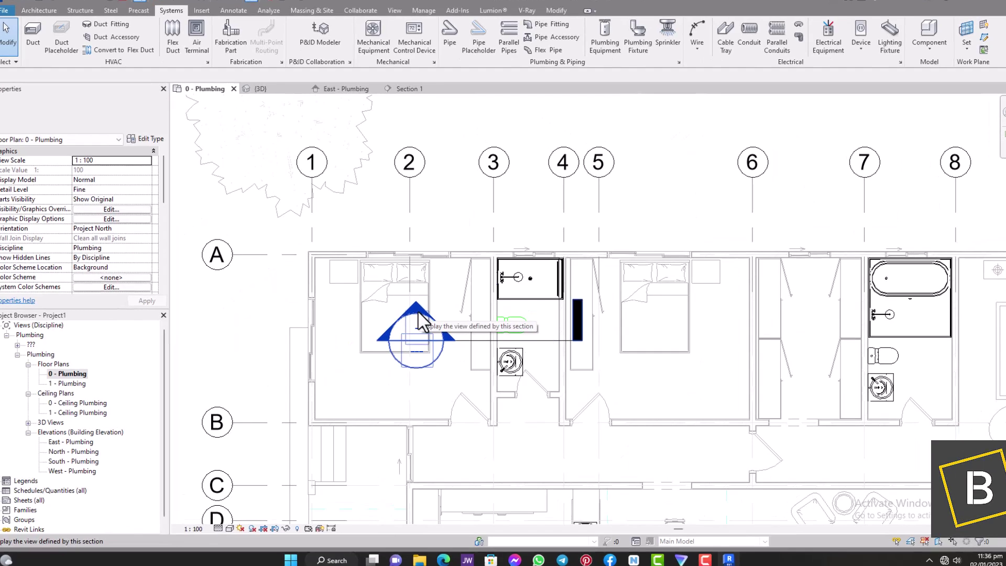
key("v")
key("r")
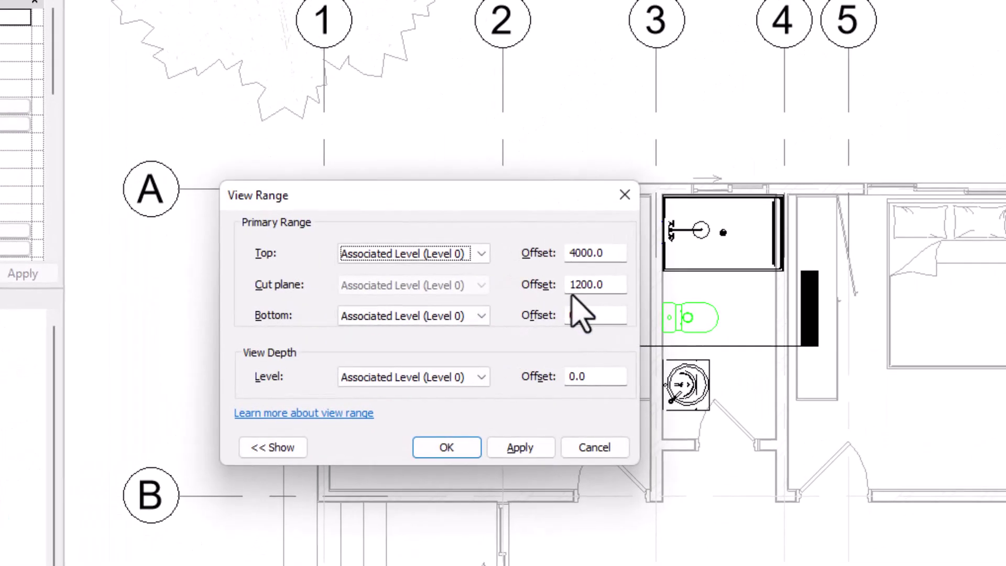
left_click_drag(597, 376, 562, 377)
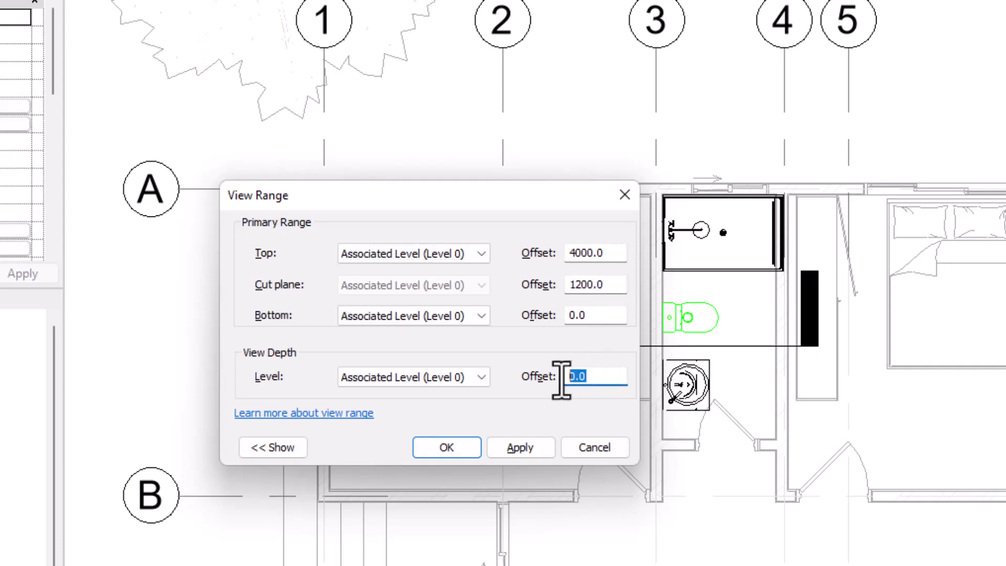
left_click_drag(602, 315, 564, 315)
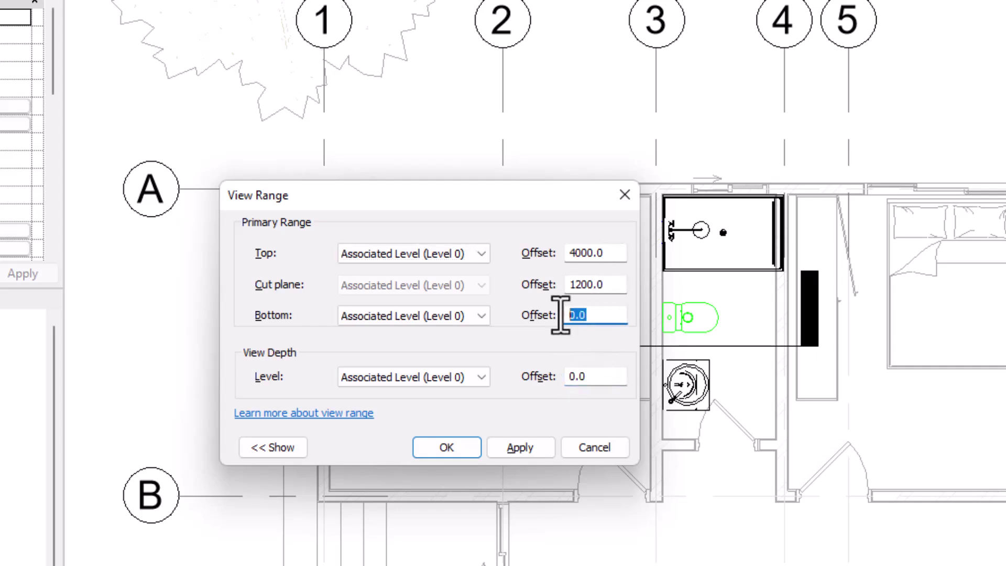
type("-600")
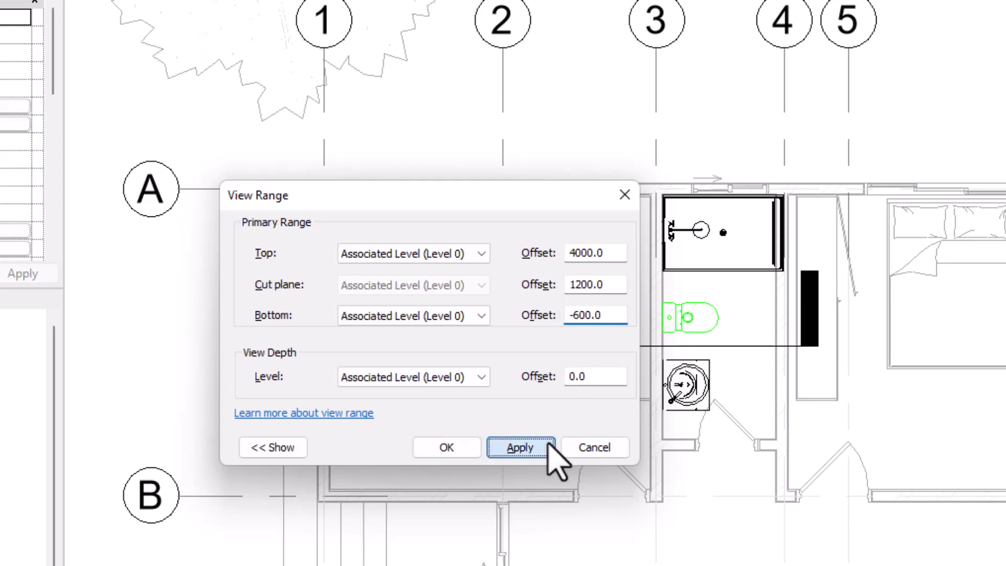
left_click(503, 446)
left_click(787, 236)
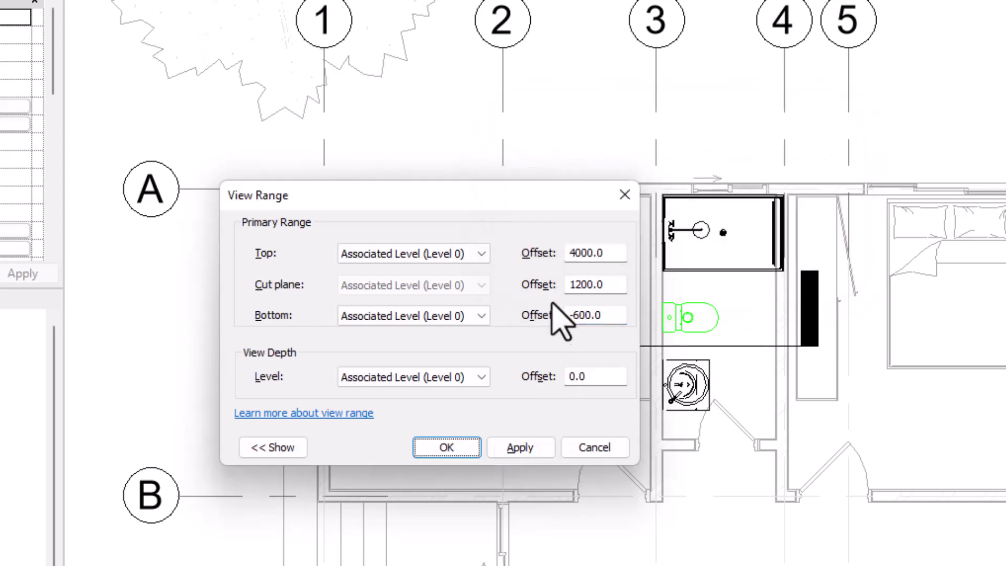
Step: Set the view depth level to Unlimited and apply the view range
left_click(481, 377)
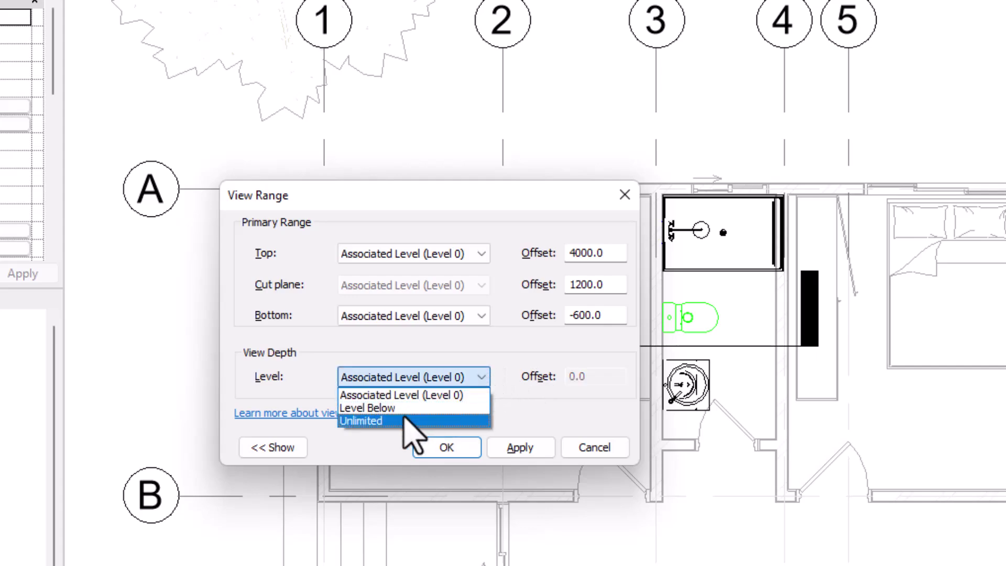
left_click(409, 422)
left_click(524, 447)
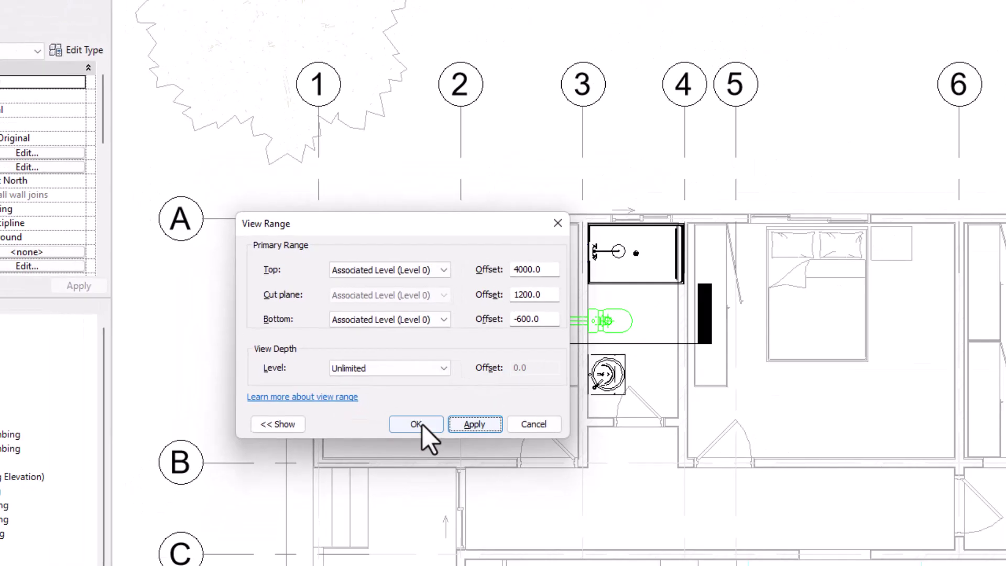
left_click(449, 447)
scroll(445, 317, "up", 3)
Step: Shorten the toilet's green drain pipe to a length of 460.1
left_click(464, 332)
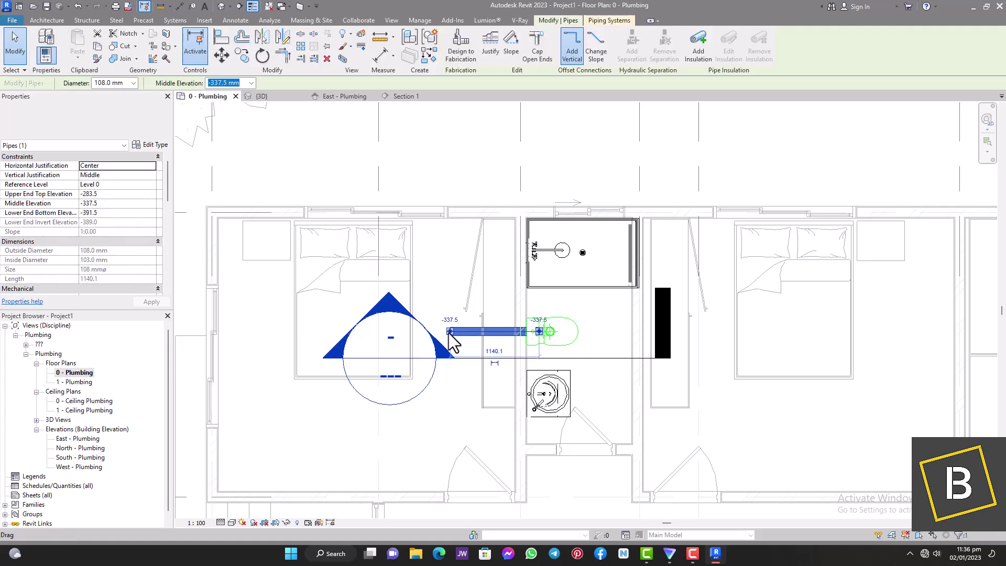
left_click_drag(503, 332, 504, 332)
scroll(504, 332, "up", 3)
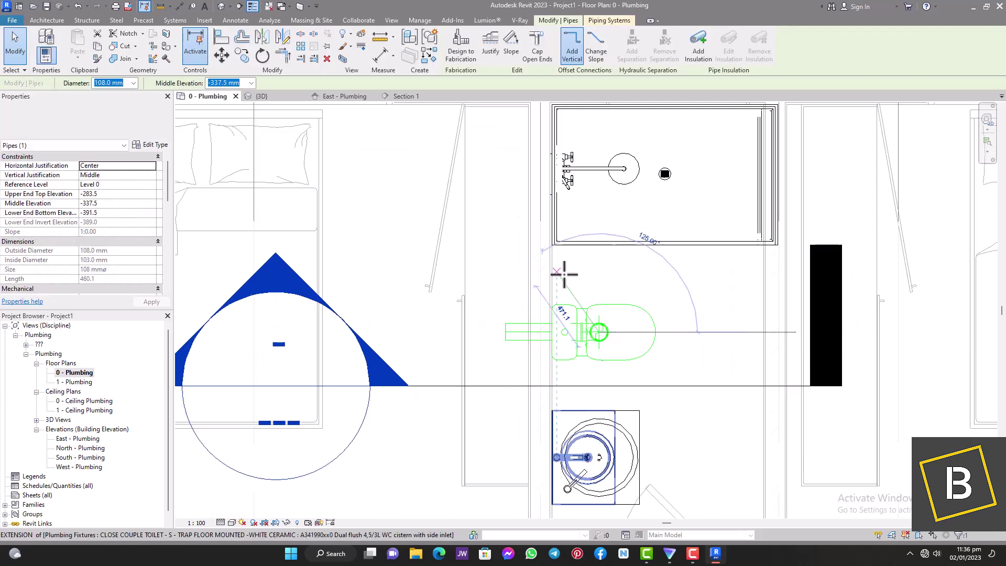
Step: Draw a pipe from the toilet connector running north past the shower
left_click(549, 331)
scroll(621, 301, "down", 3)
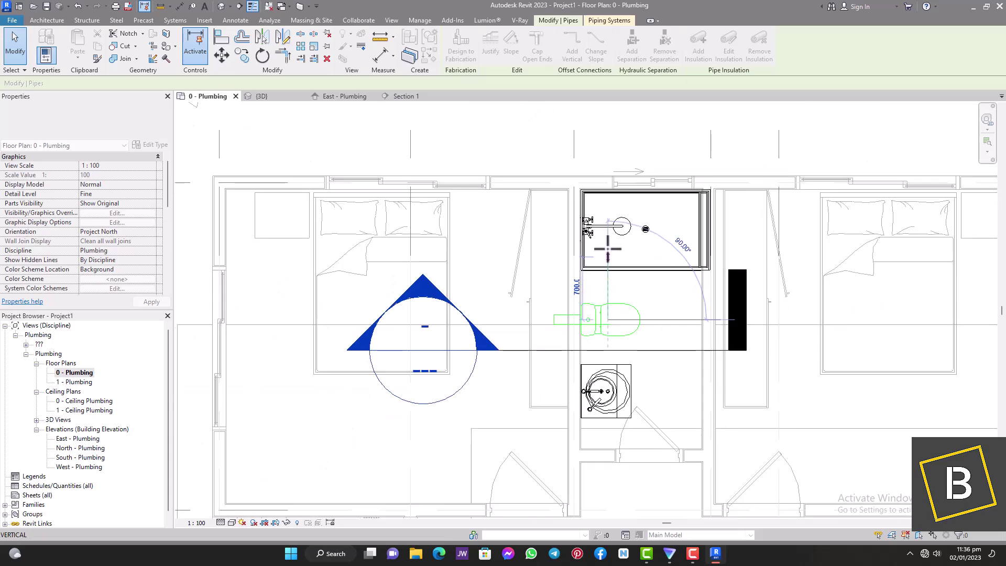
left_click(611, 141)
key("Escape")
key("Escape")
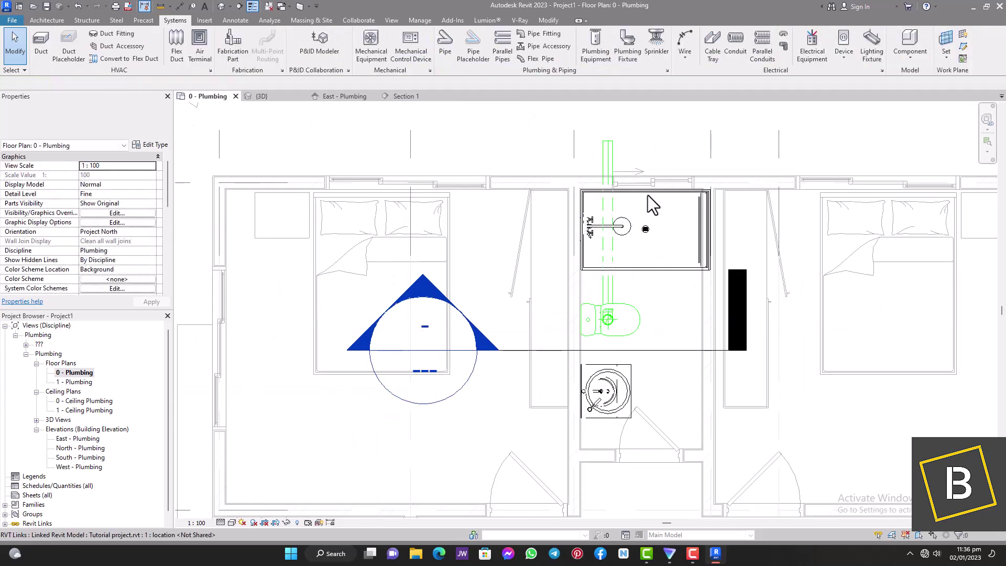
scroll(649, 252, "up", 2)
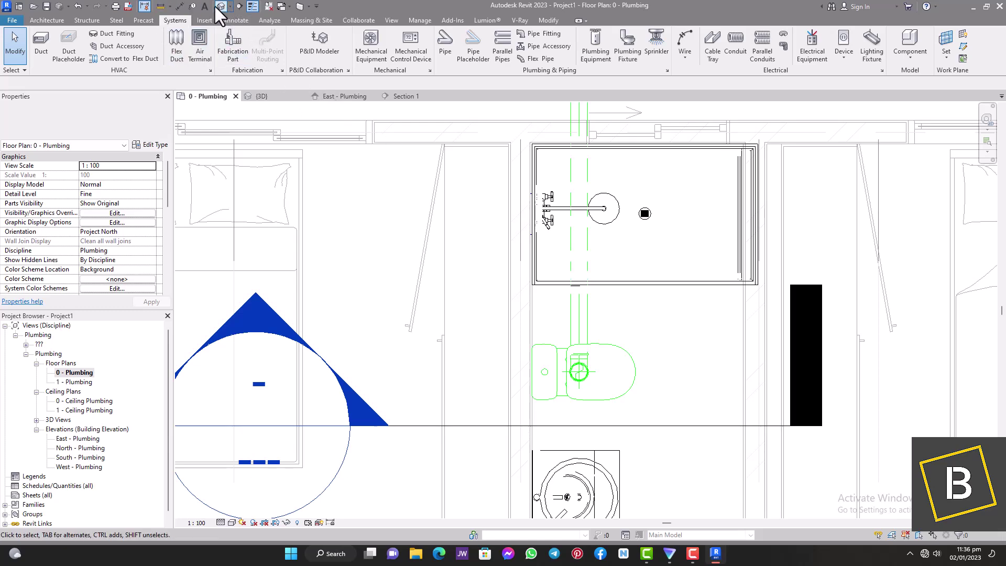
Step: Open SIMPLE BATHROOM MEP from Home, then close inactive views and return to Project1's 0 - Plumbing
left_click(19, 6)
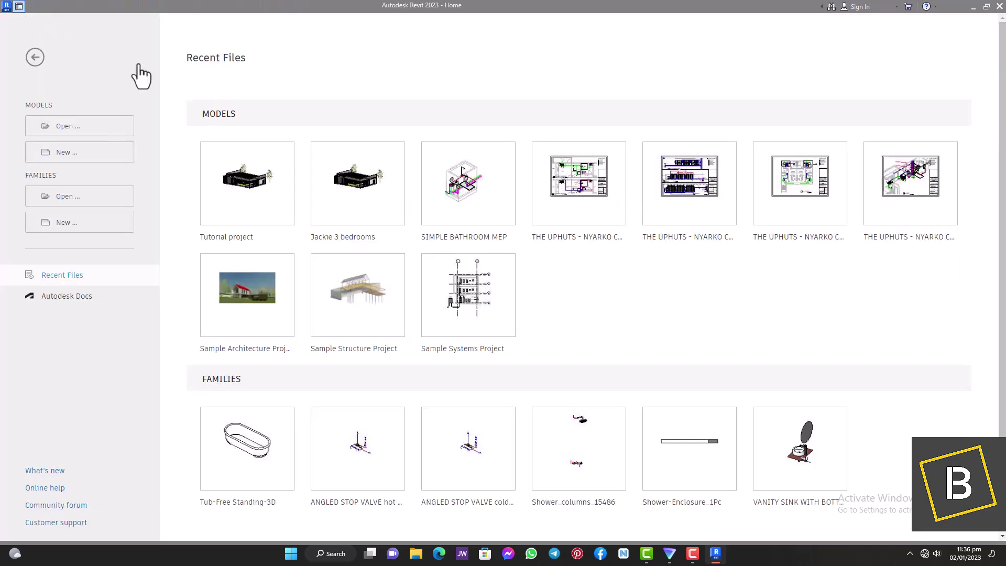
key("ctrl+d")
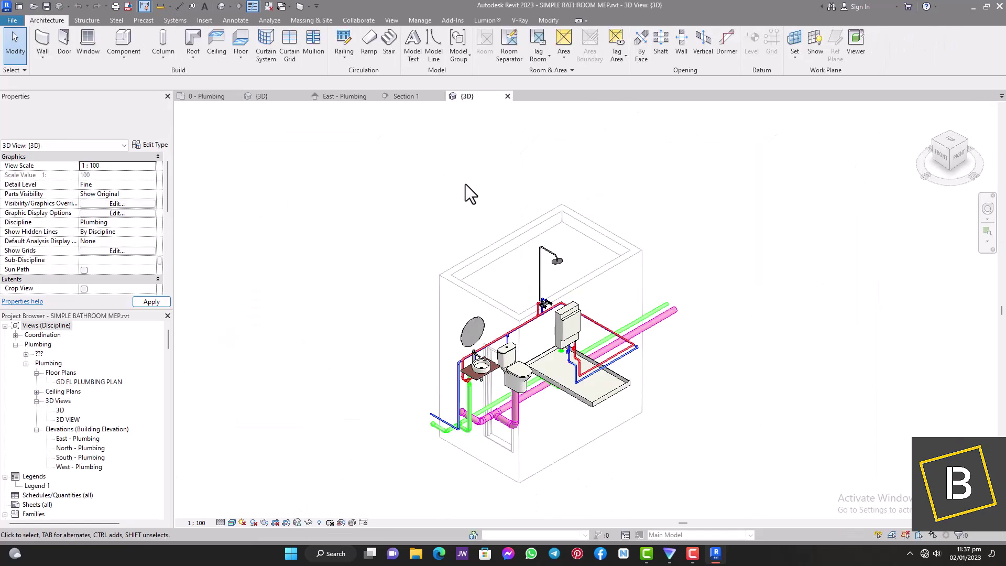
scroll(469, 419, "up", 8)
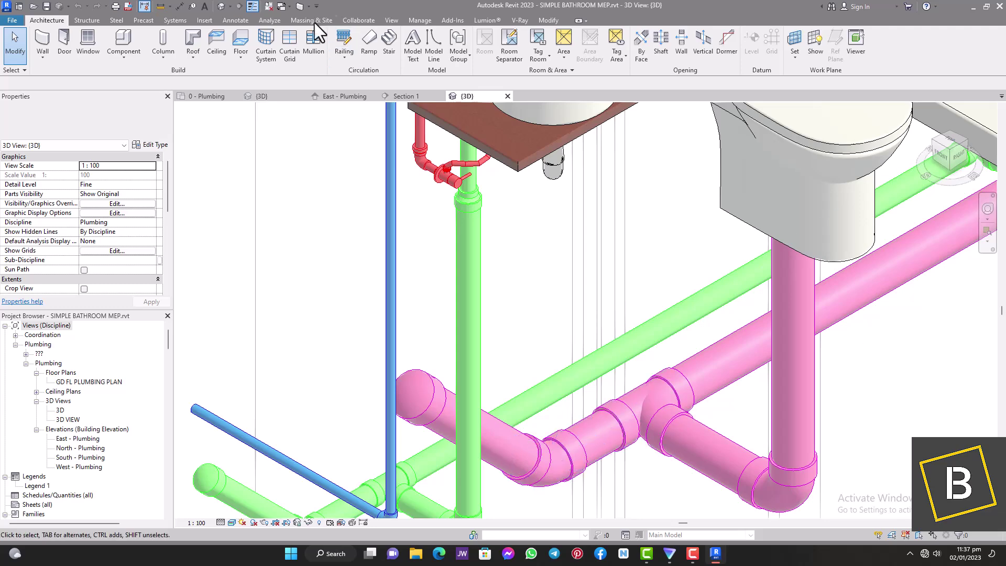
left_click(269, 6)
left_click(216, 97)
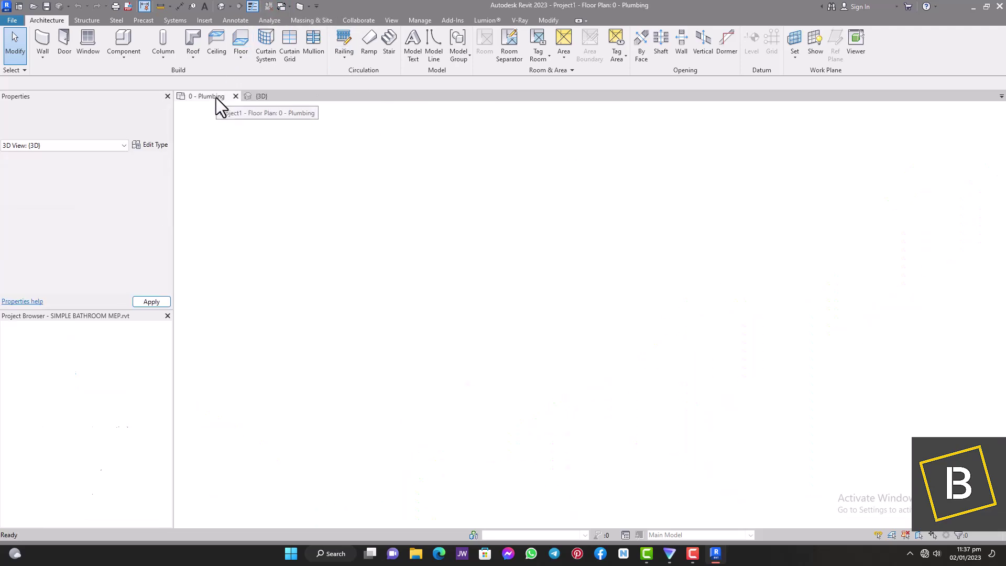
Step: Show Project1's default 3D view at Fine detail with the Realistic visual style
left_click(223, 6)
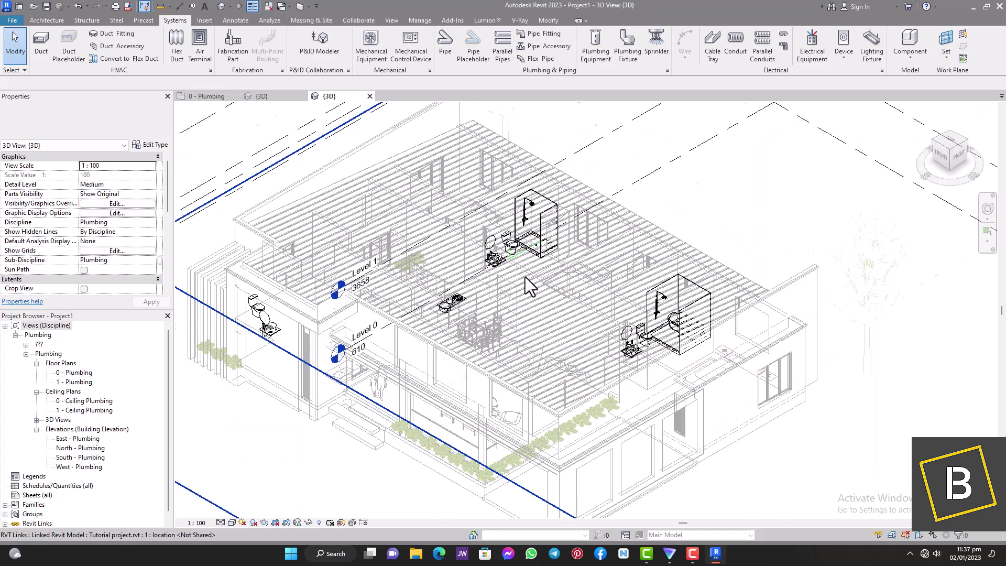
scroll(525, 276, "up", 10)
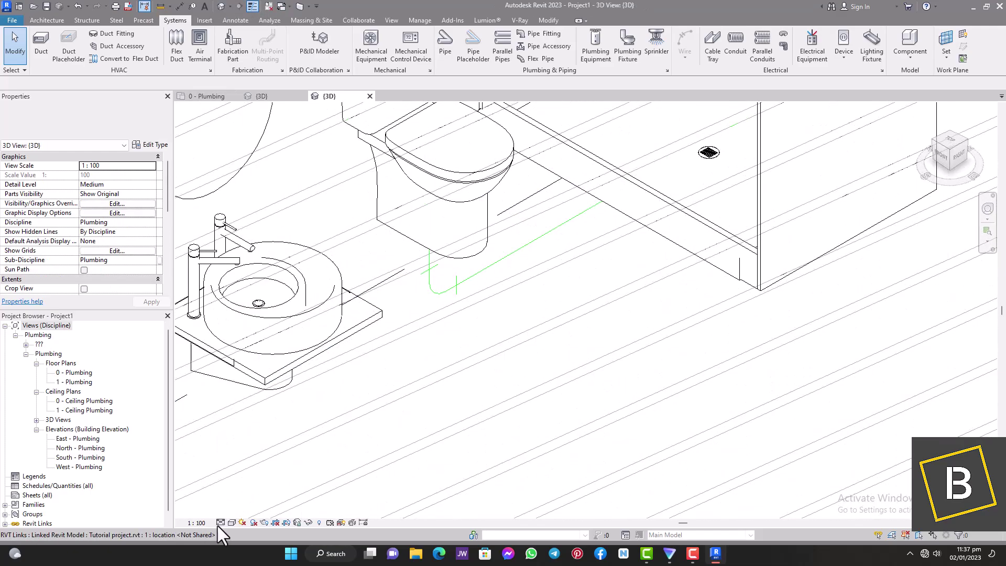
left_click(220, 523)
left_click(231, 513)
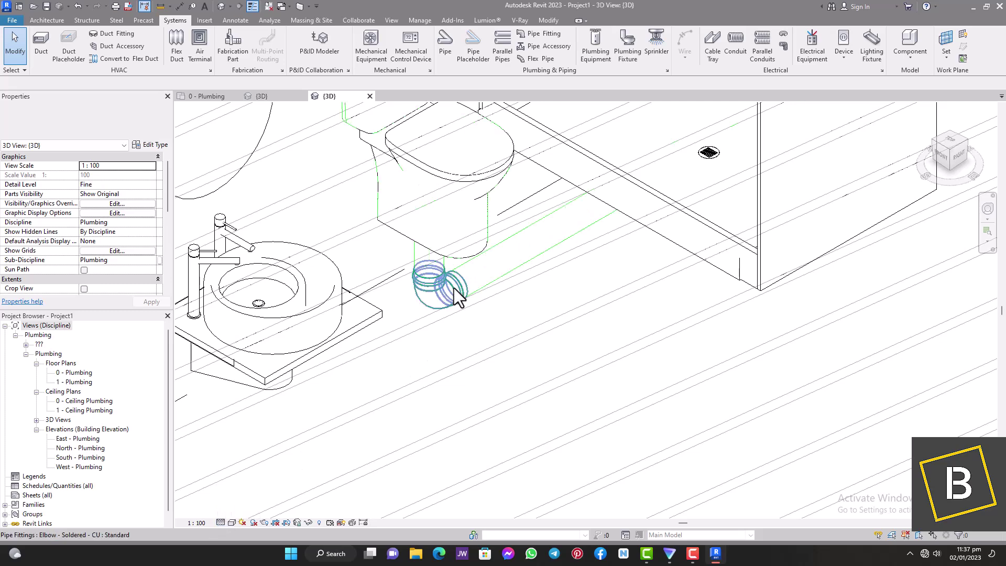
scroll(454, 292, "up", 4)
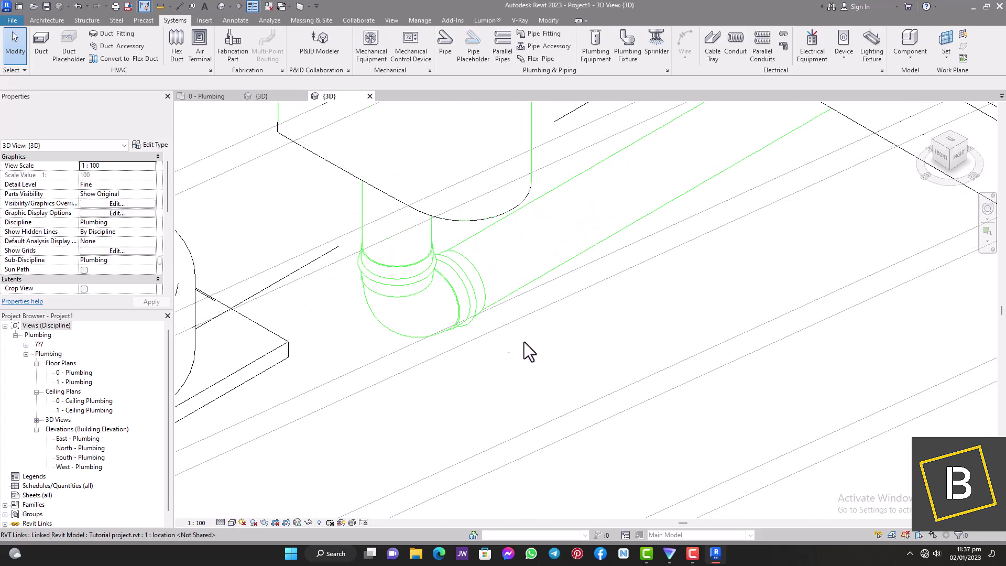
left_click(231, 522)
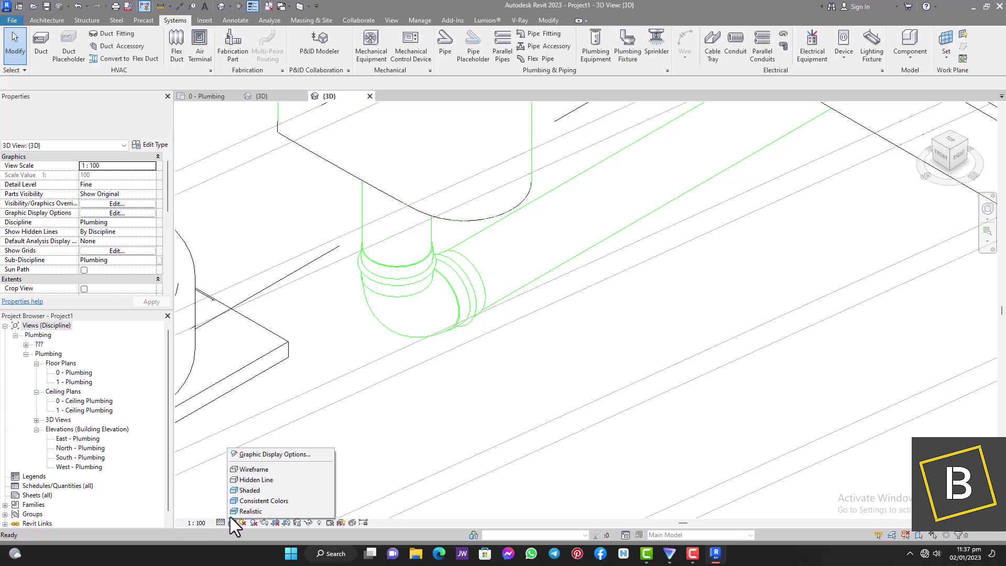
left_click(236, 510)
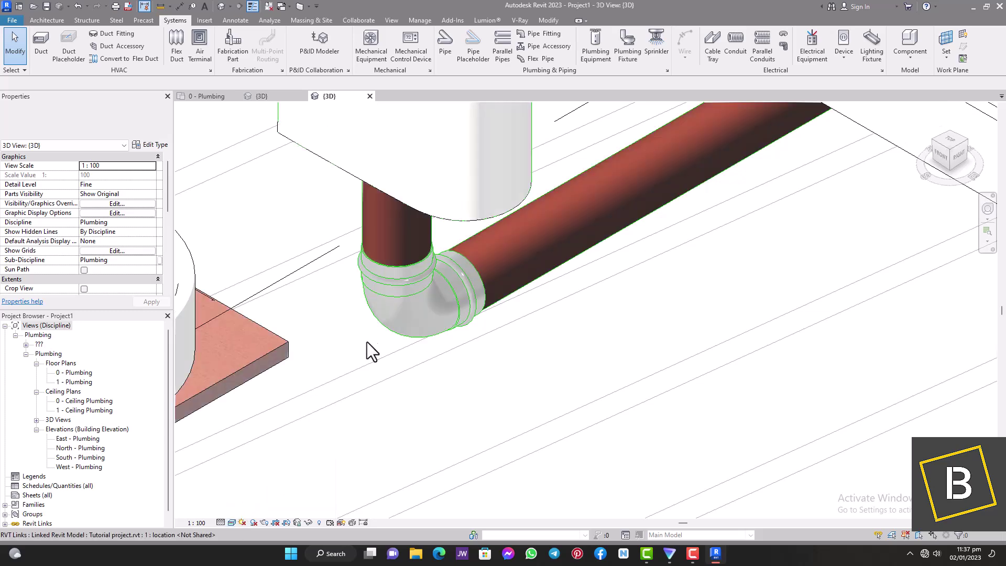
scroll(509, 273, "down", 8)
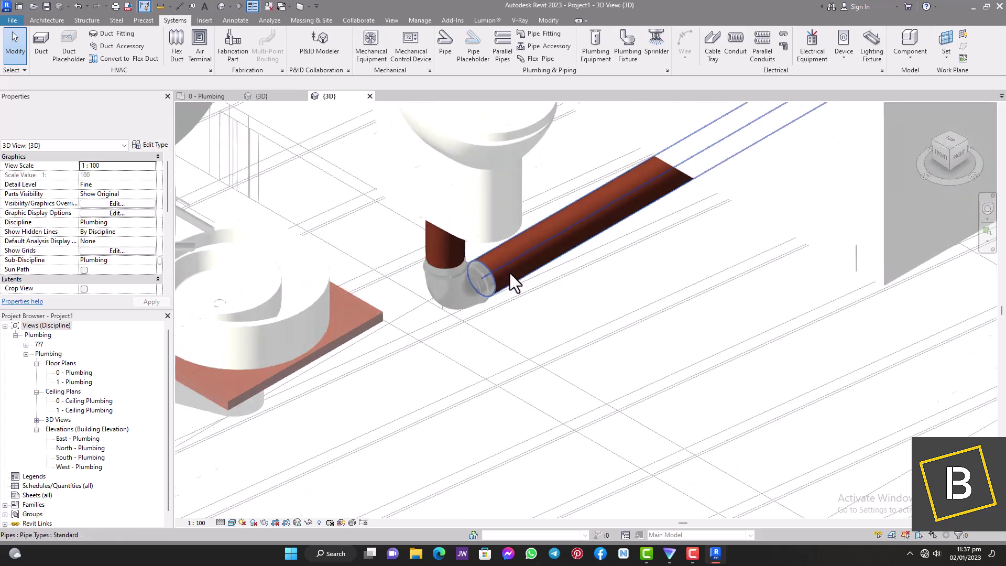
scroll(497, 270, "up", 8)
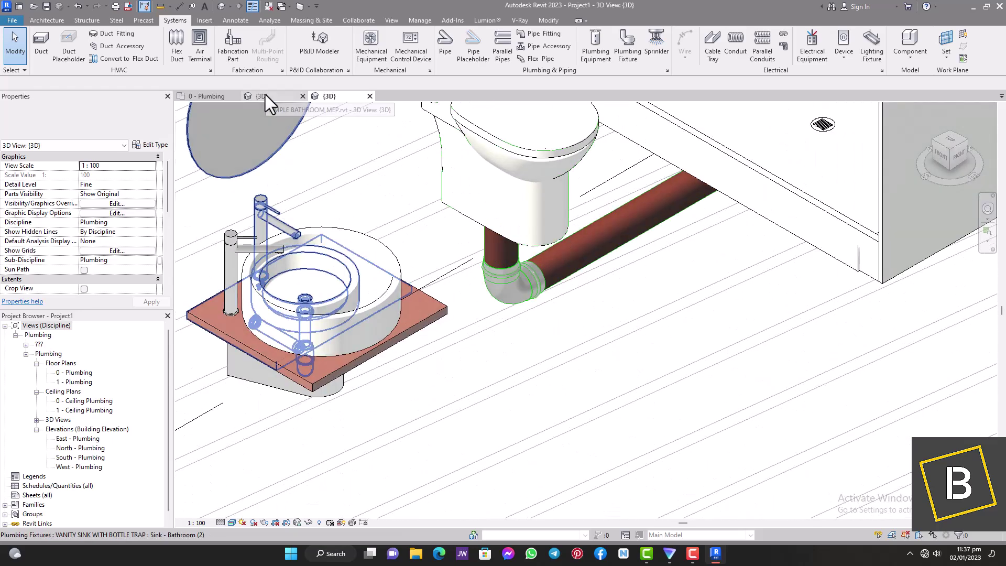
Step: Switch to SIMPLE BATHROOM MEP's {3D} view and zoom around its basin, toilet and shower pipework
left_click(265, 95)
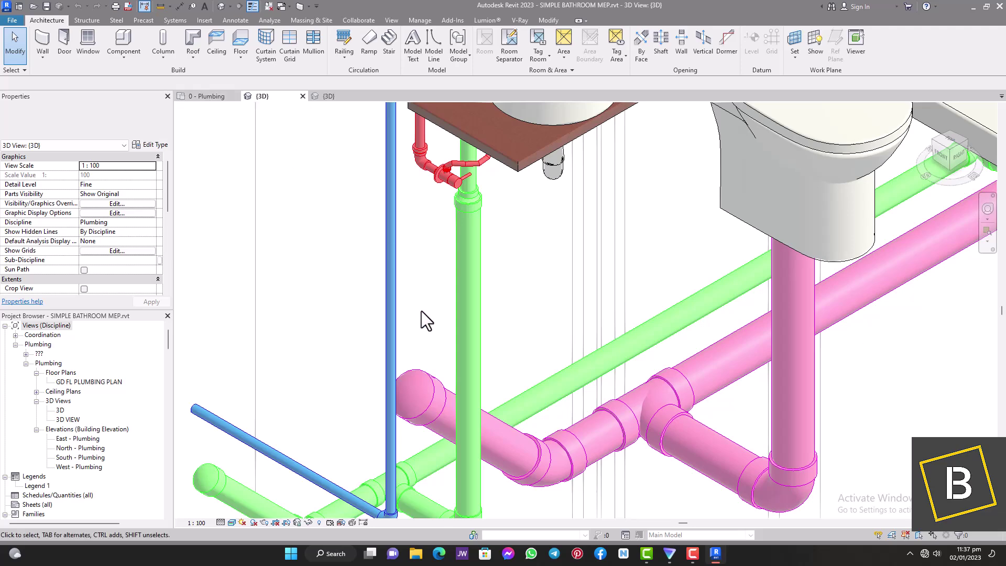
scroll(380, 254, "down", 3)
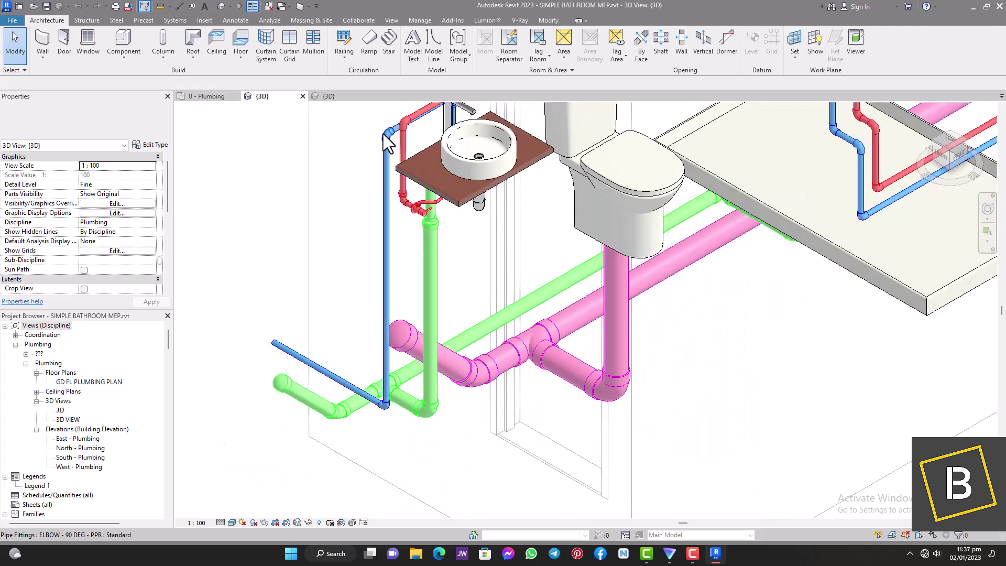
scroll(440, 307, "up", 2)
scroll(605, 475, "up", 5)
scroll(583, 379, "down", 6)
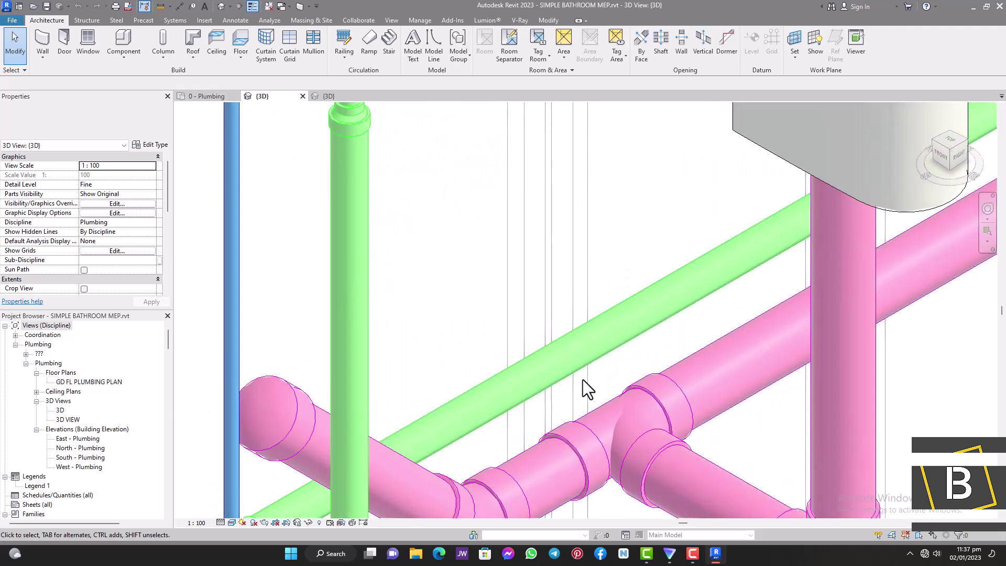
scroll(583, 377, "up", 1)
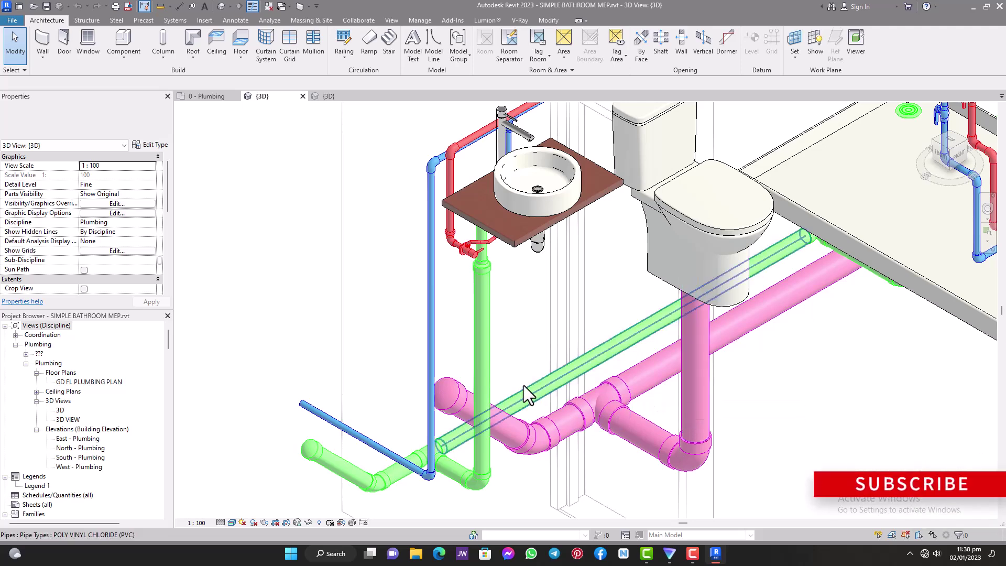
scroll(507, 384, "down", 2)
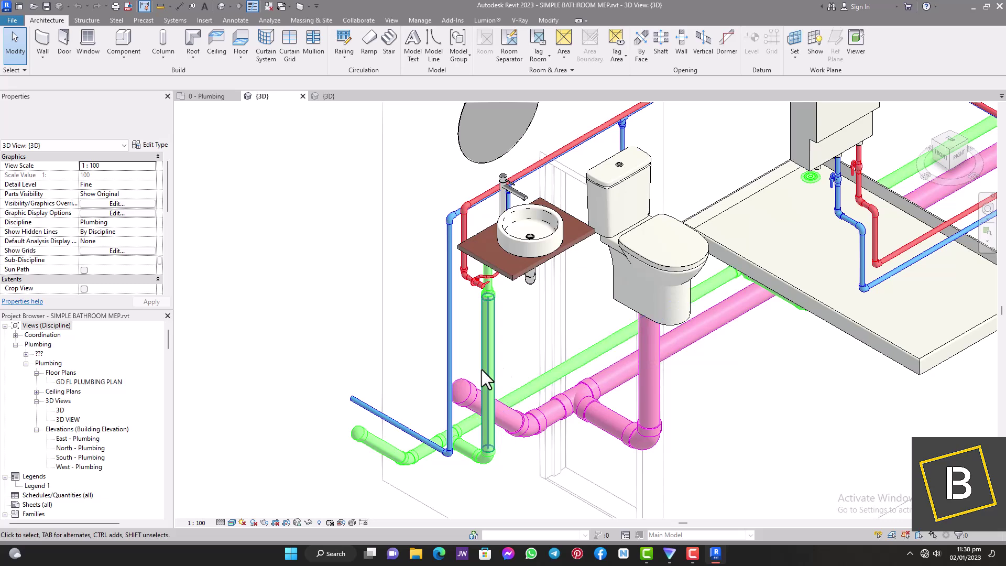
scroll(473, 373, "down", 5)
scroll(613, 257, "up", 2)
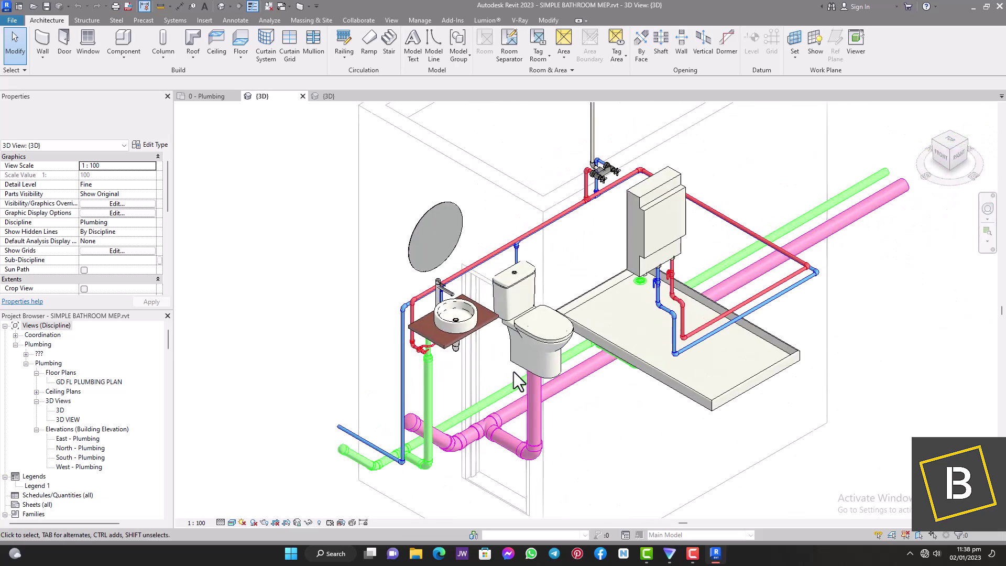